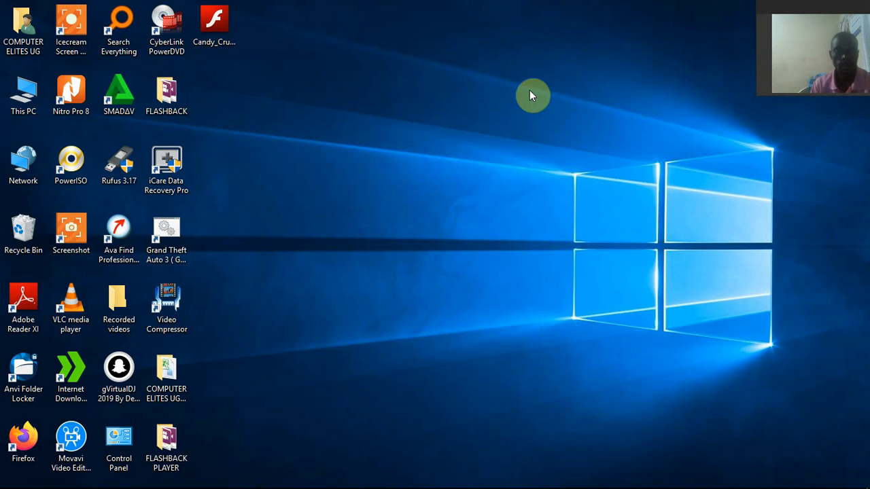
Switch to the END OF TERM EXAM RESULTS workbook in Excel and review its empty result columns, summary rows and question list
mouse_move(177, 486)
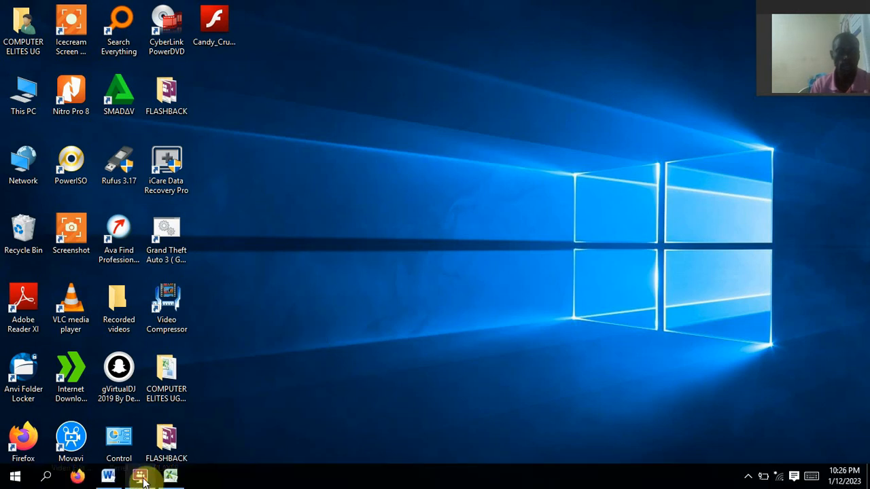
click(170, 477)
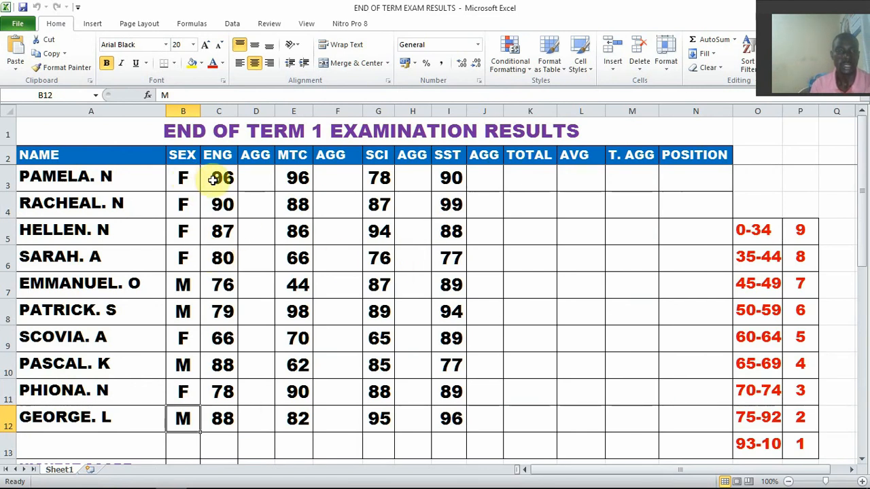
click(262, 179)
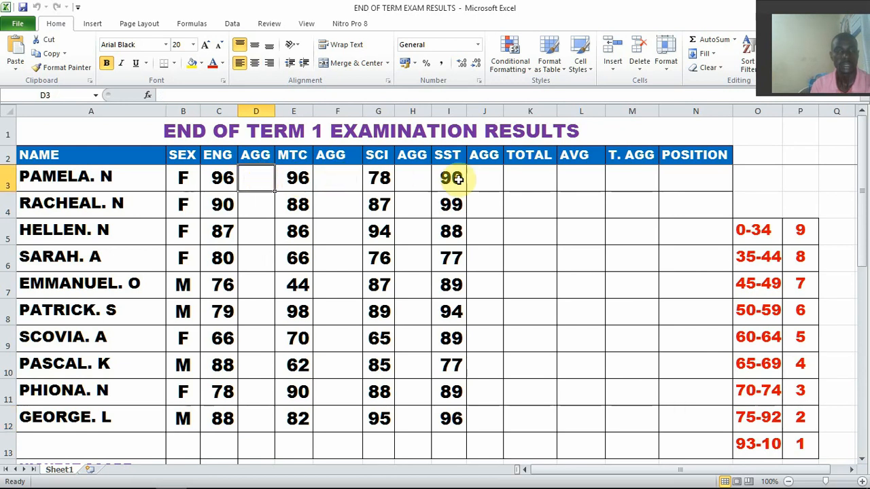
click(526, 179)
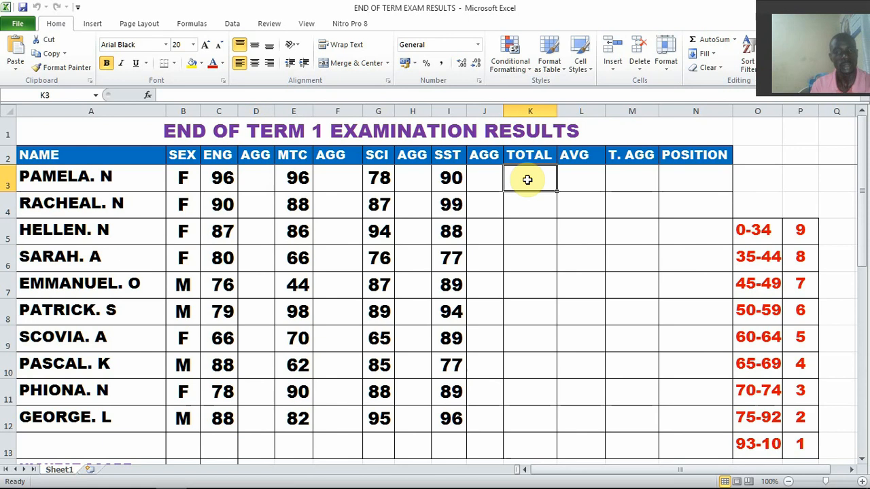
click(586, 182)
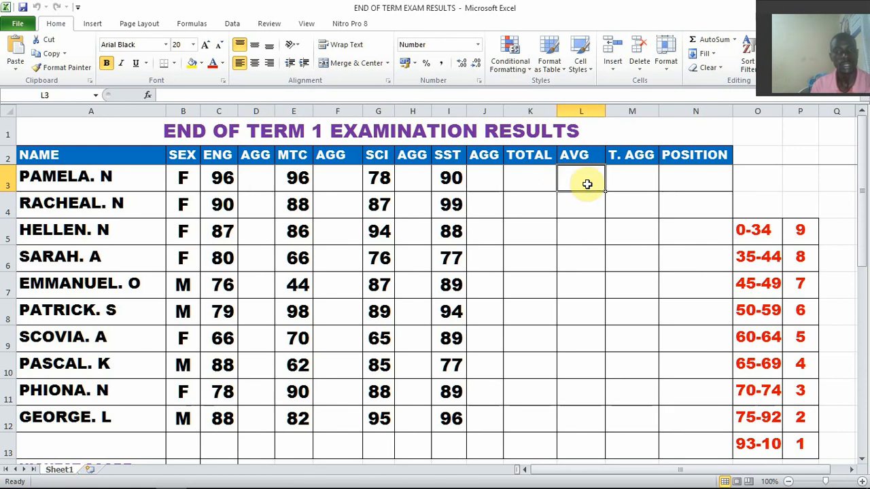
click(630, 181)
click(715, 184)
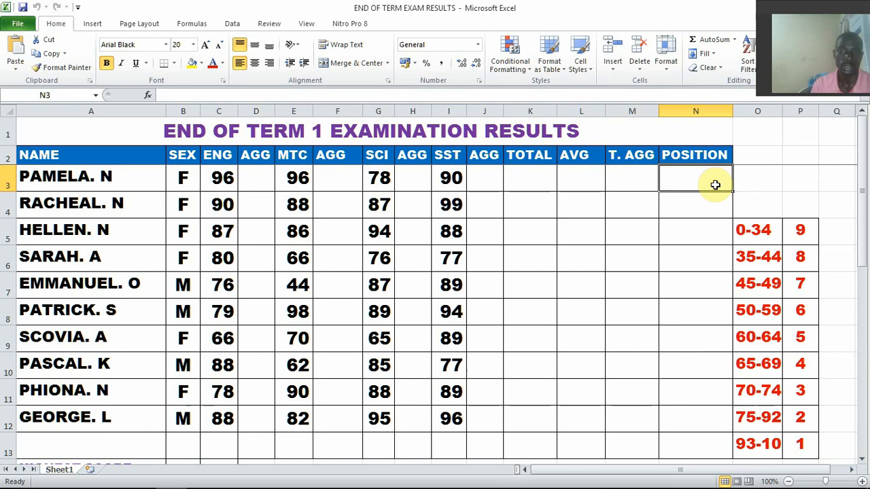
scroll(257, 333, down, 4)
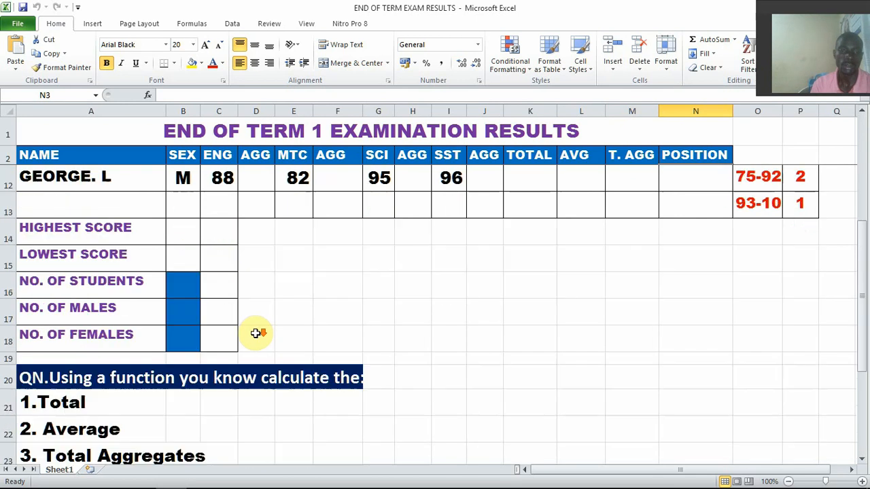
scroll(257, 333, down, 1)
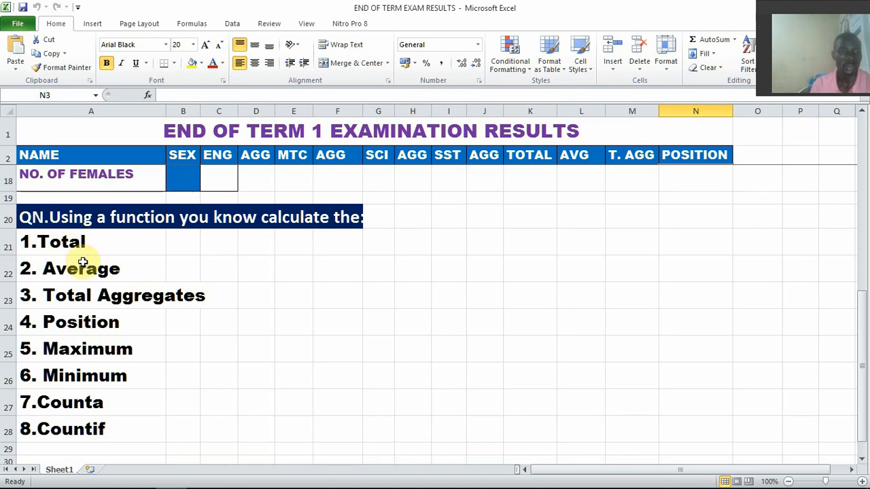
click(137, 303)
scroll(571, 244, up, 3)
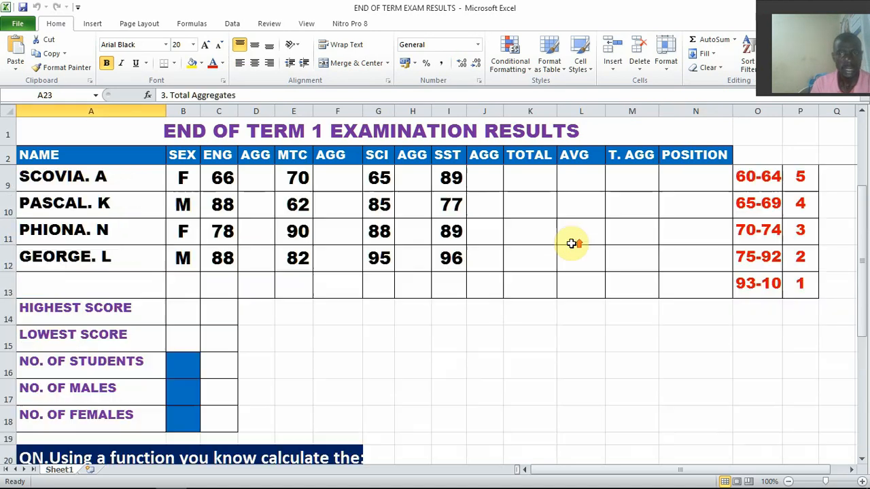
scroll(626, 246, up, 2)
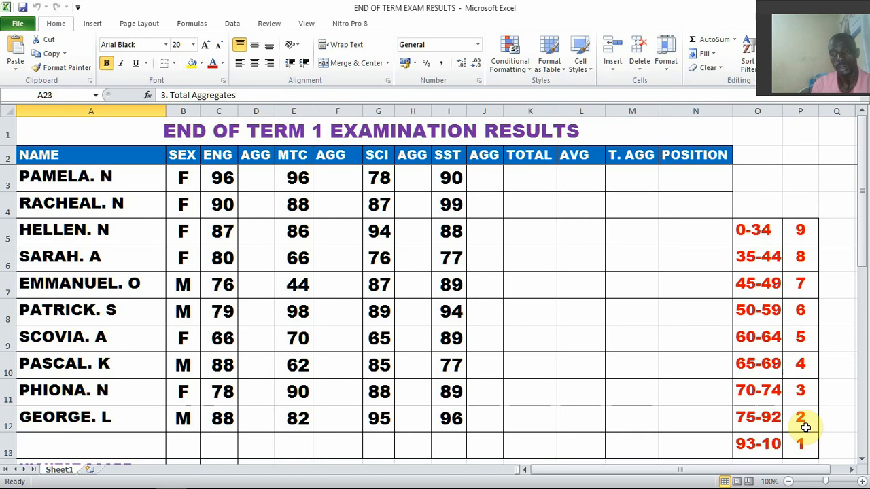
Widen column O of the grading scale so the full 93-100 range fits
click(757, 448)
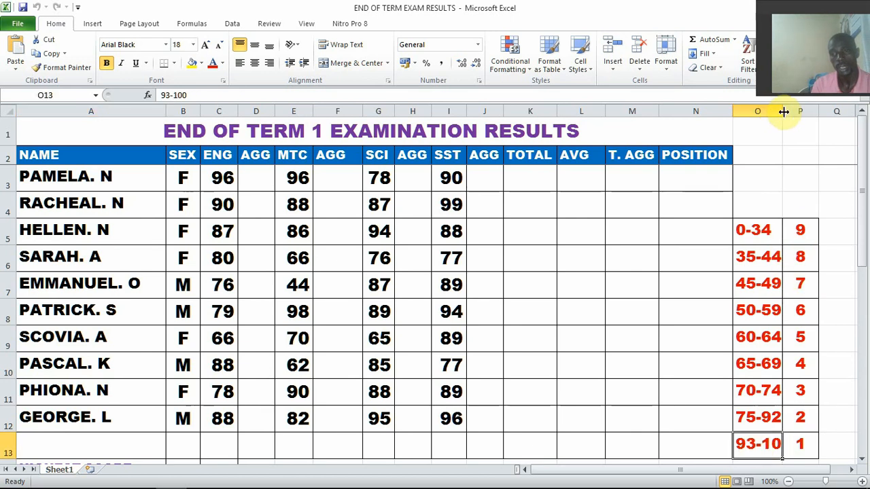
drag(783, 111, 797, 111)
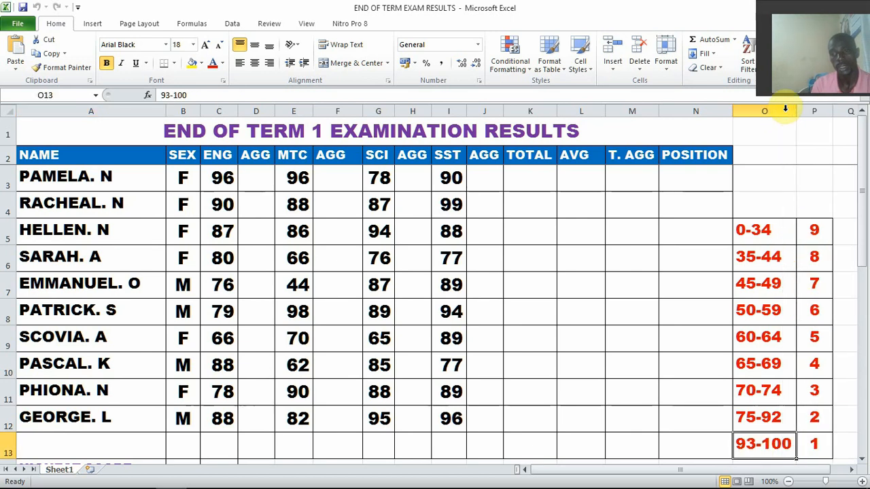
click(819, 448)
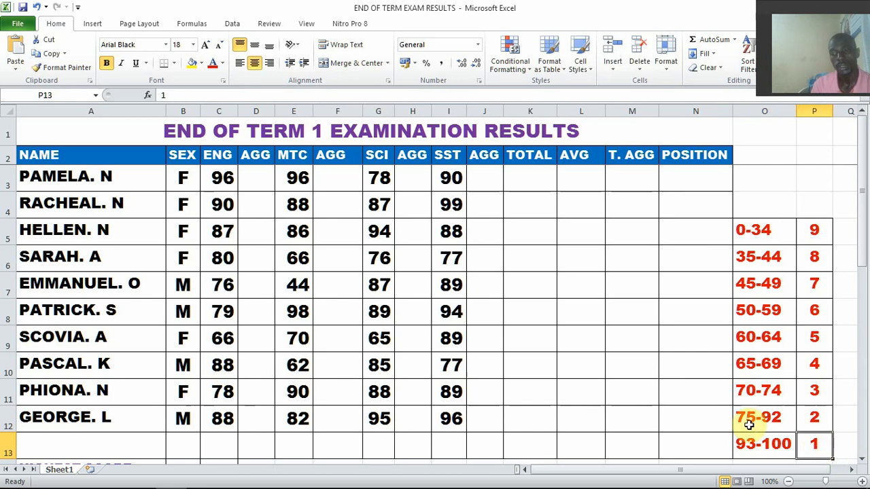
click(815, 418)
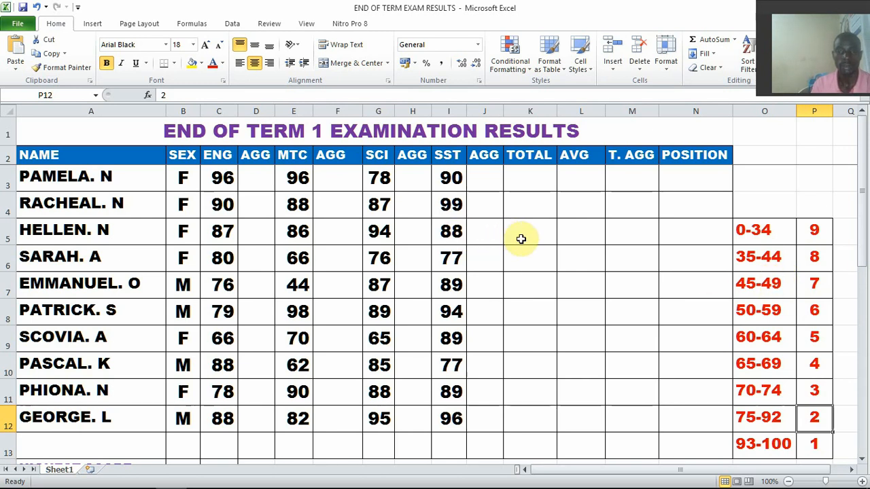
click(532, 178)
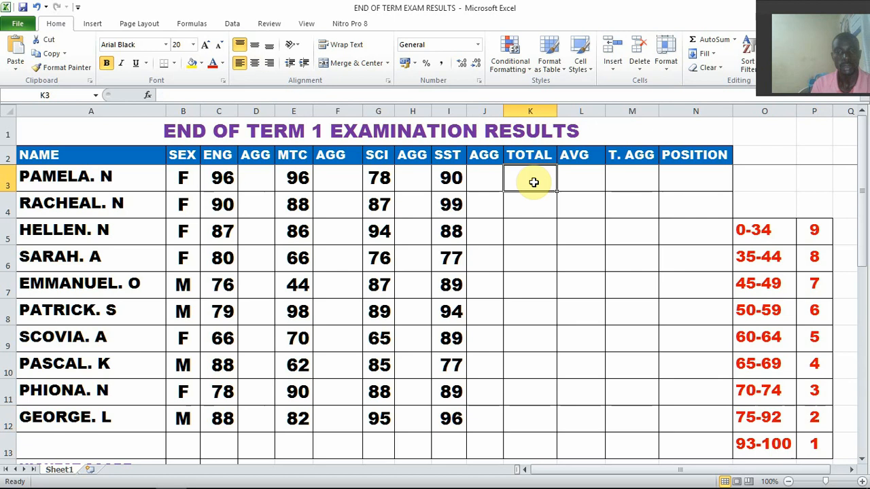
click(225, 180)
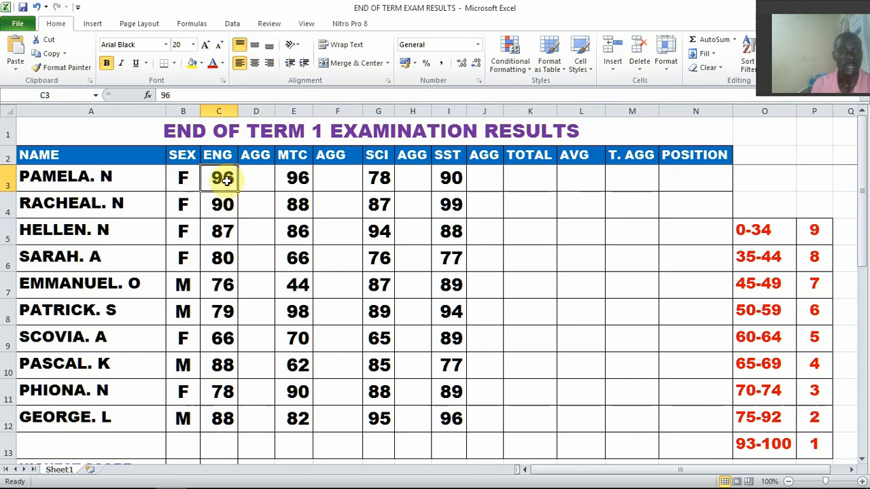
click(297, 181)
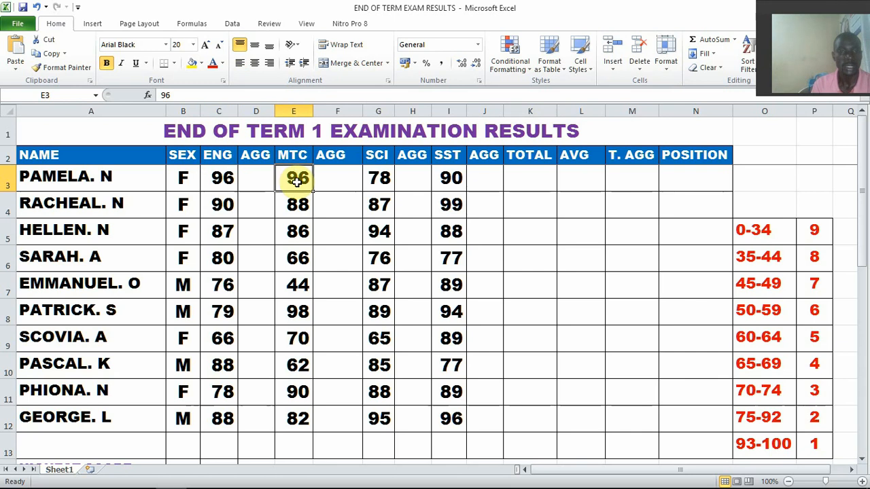
click(380, 182)
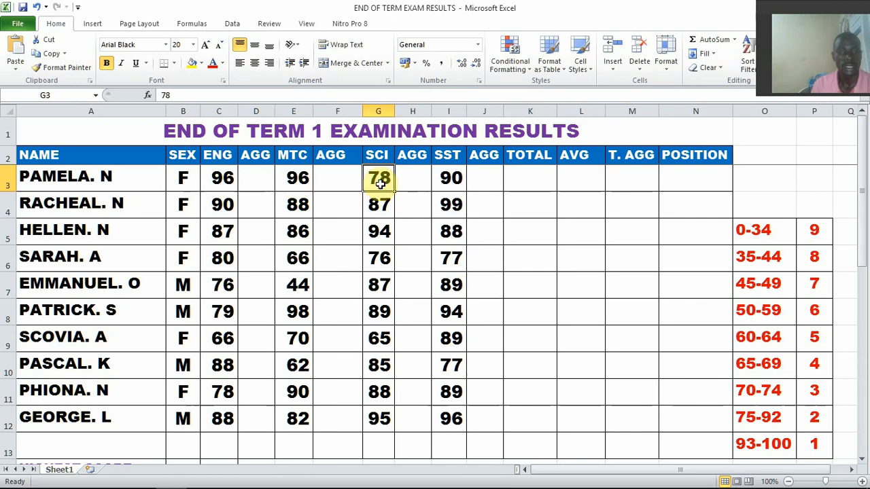
click(450, 181)
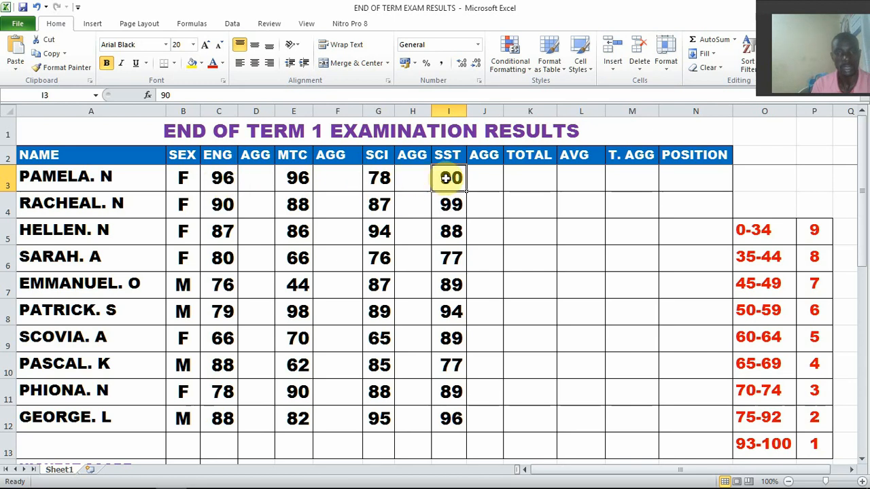
Enter =SUM(C3,E3,G3,I3) in cell K3 to total the first student's four subject marks
click(533, 181)
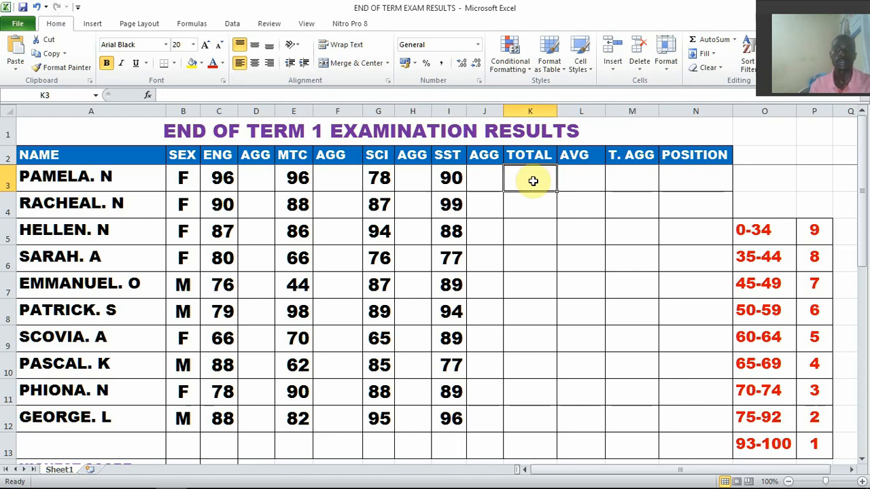
text(=)
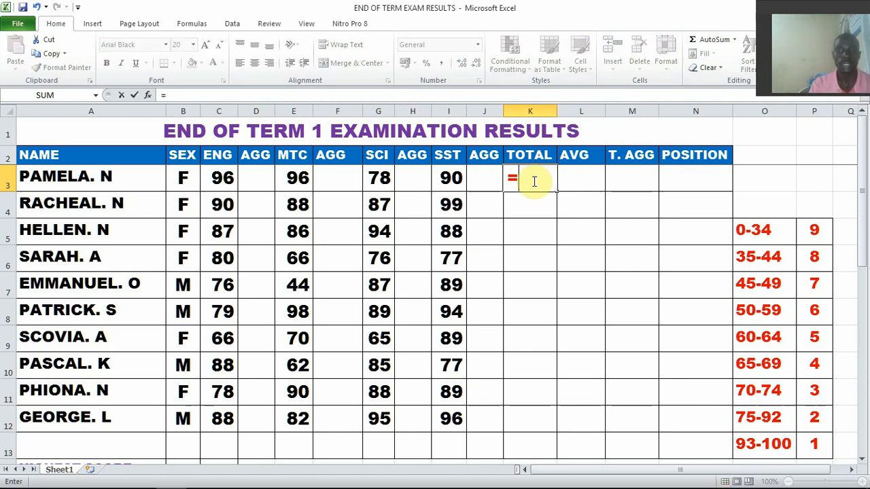
text(SUM)
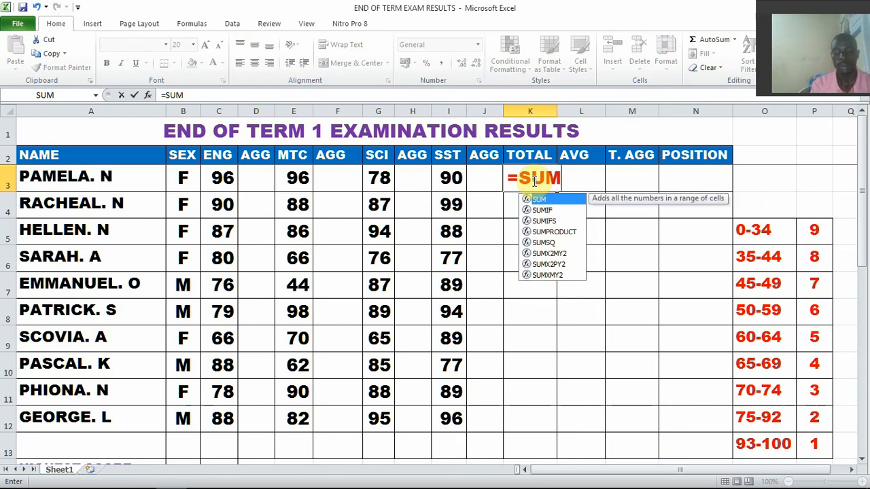
text(()
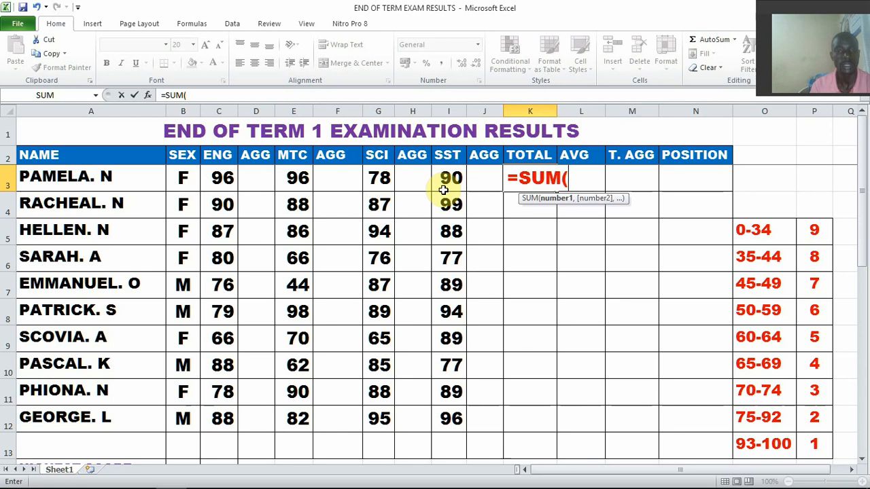
click(224, 178)
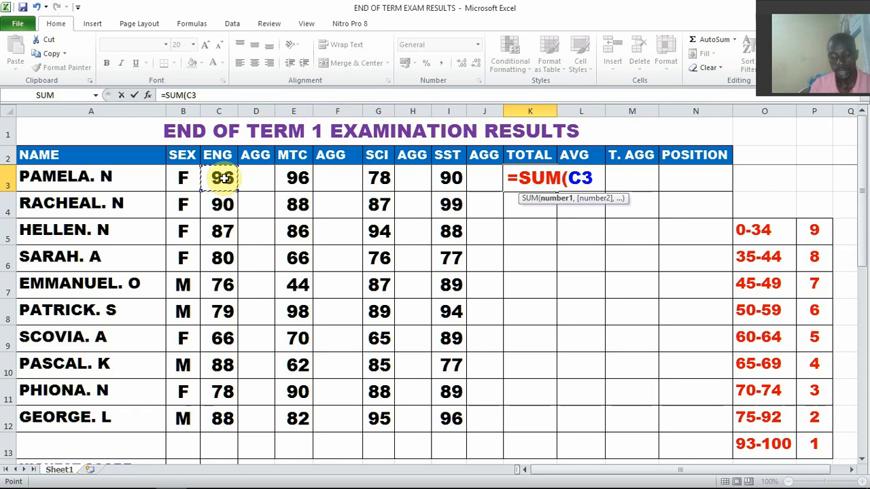
text(,)
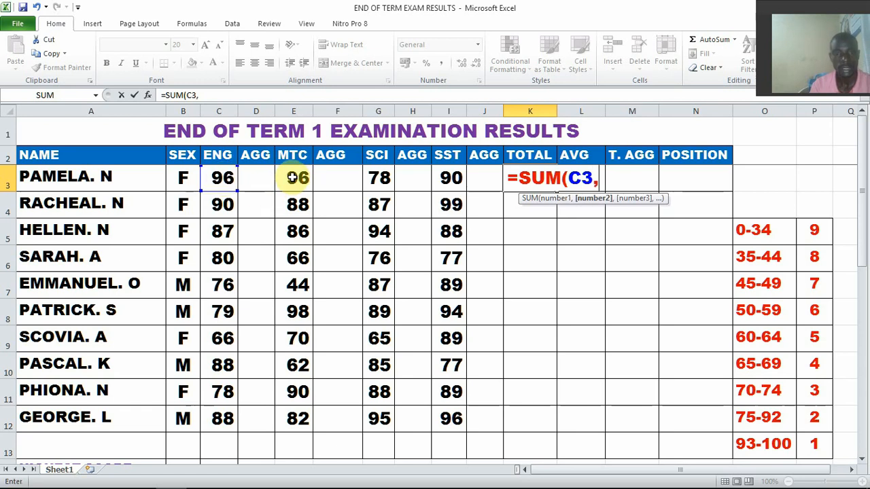
click(292, 178)
text(,)
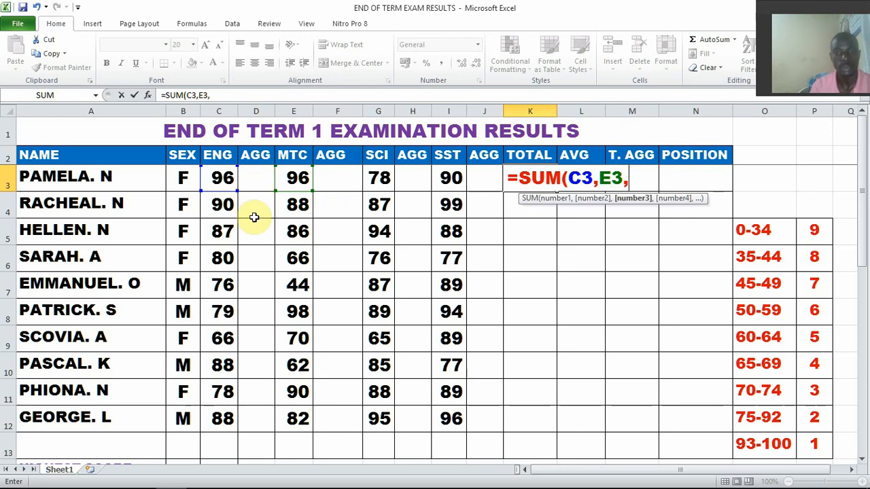
click(379, 183)
text(,)
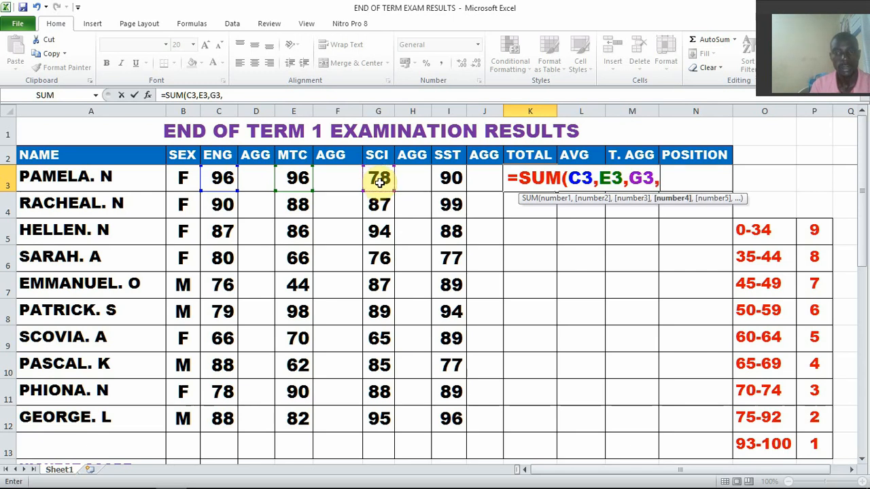
click(448, 180)
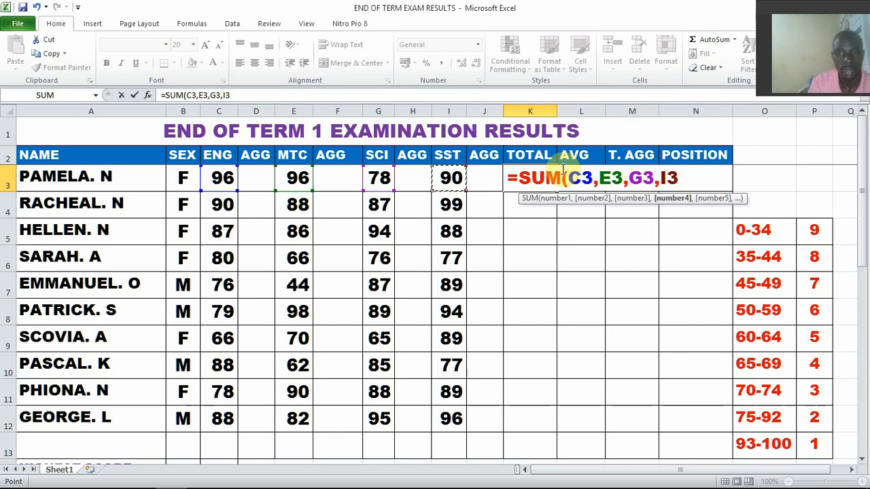
text())
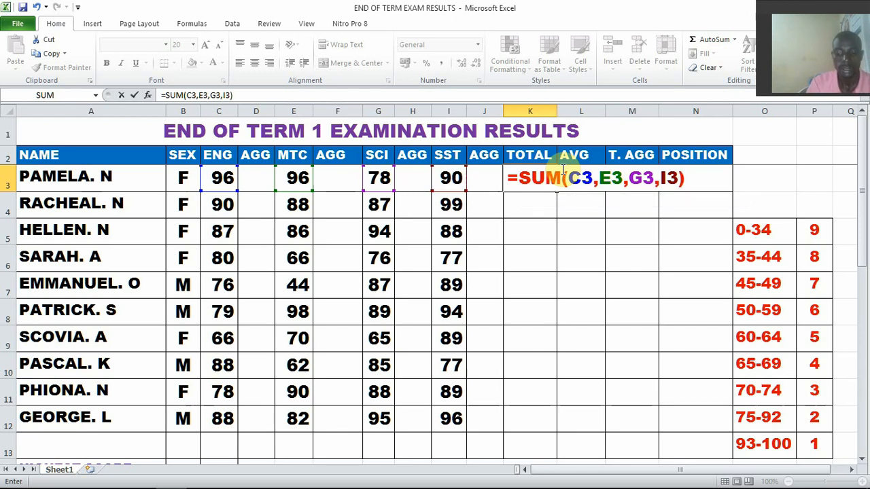
key(Return)
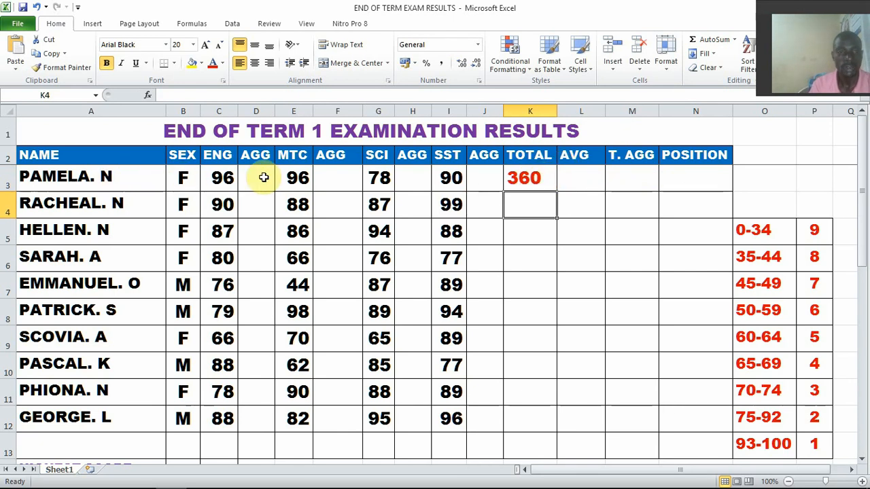
Fill the total formula from K3 down to K12 and centre the totals horizontally
click(535, 178)
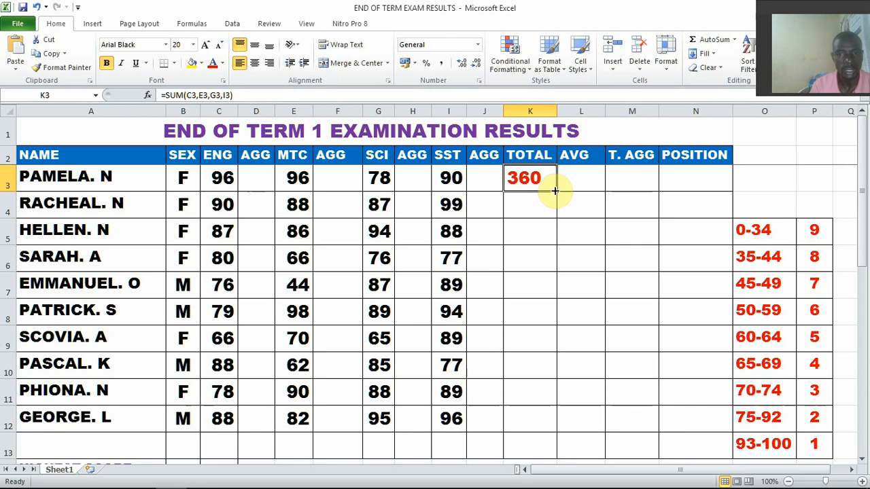
drag(555, 191, 544, 424)
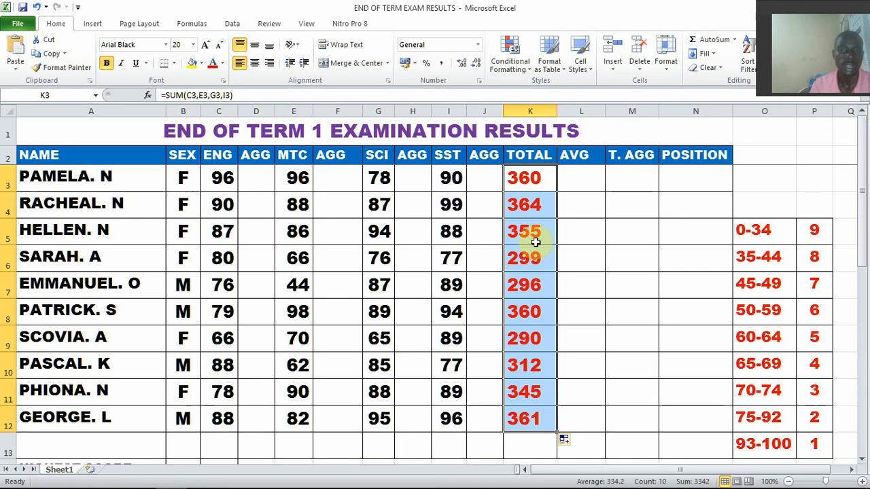
click(257, 65)
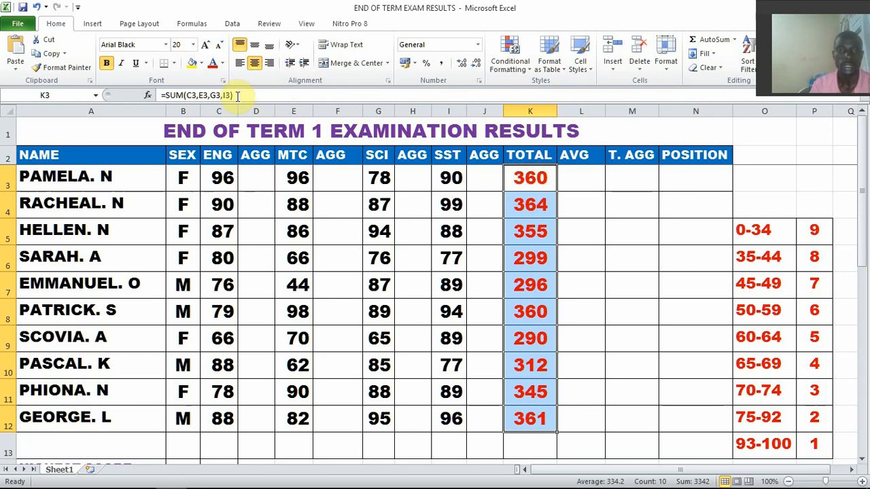
Copy the formula =SUM(C3,E3,G3,I3) from K3 into the FORMULARS document in Word and return to the Excel results sheet
drag(237, 95, 164, 96)
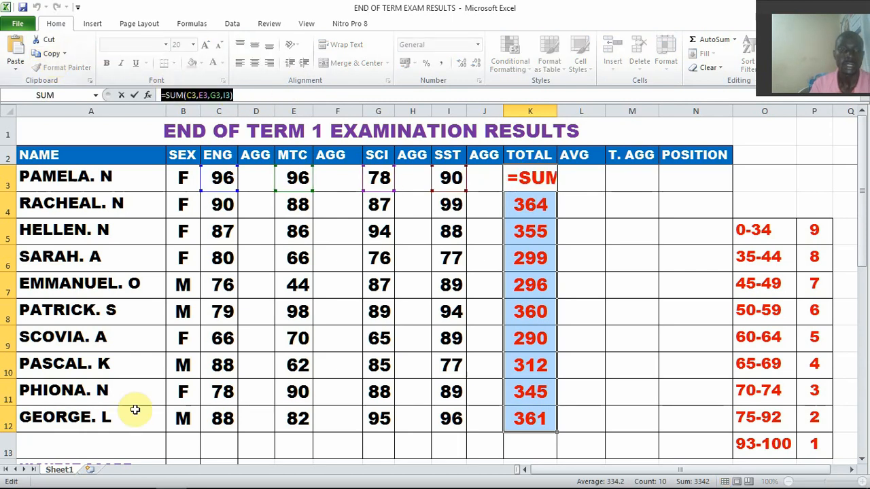
click(109, 482)
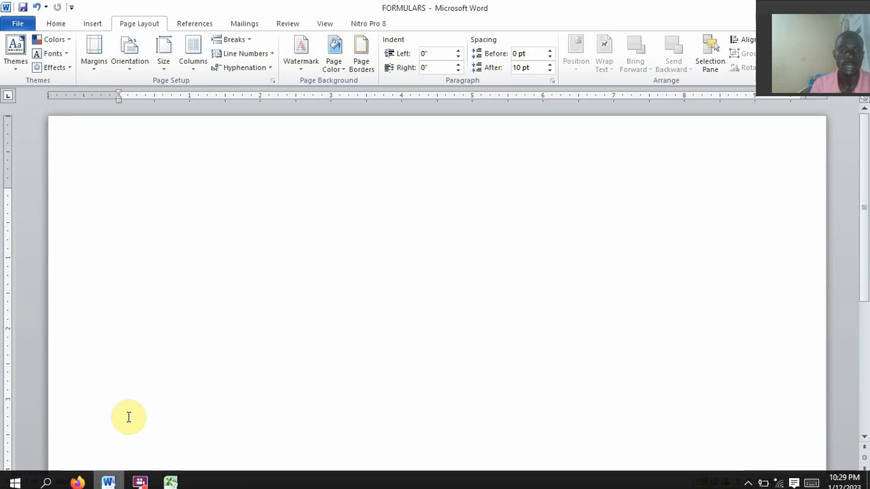
click(57, 25)
click(15, 49)
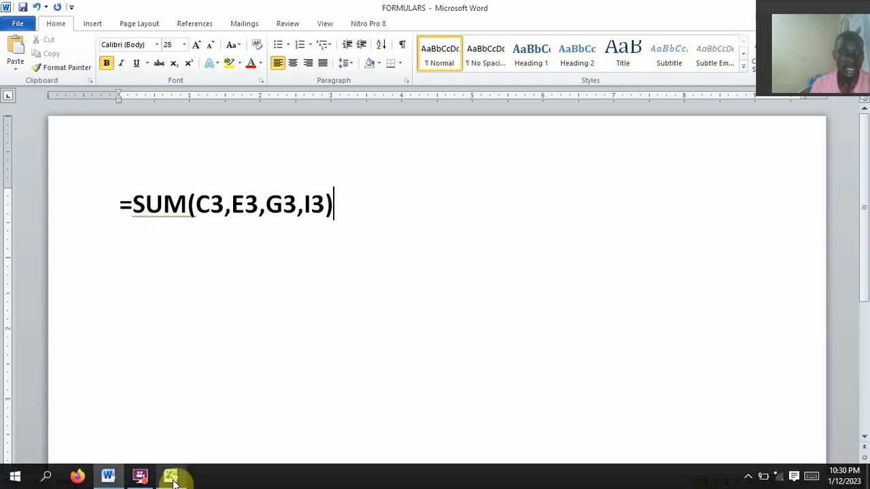
click(172, 480)
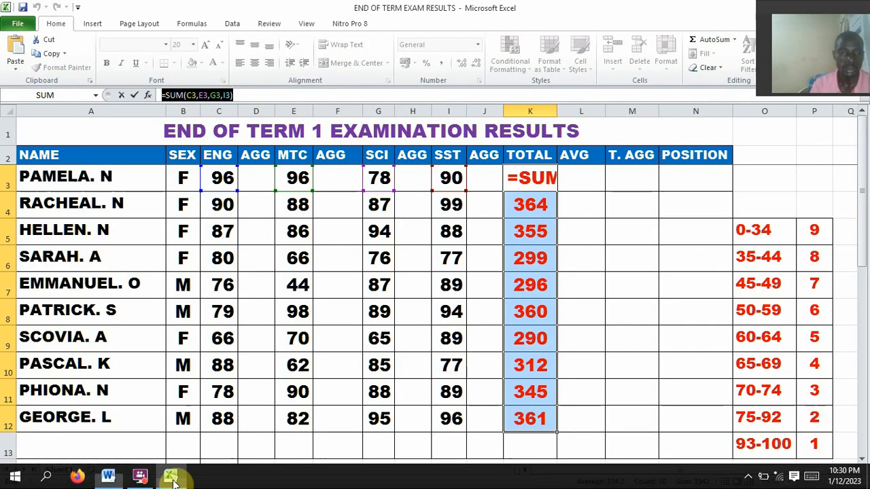
click(576, 180)
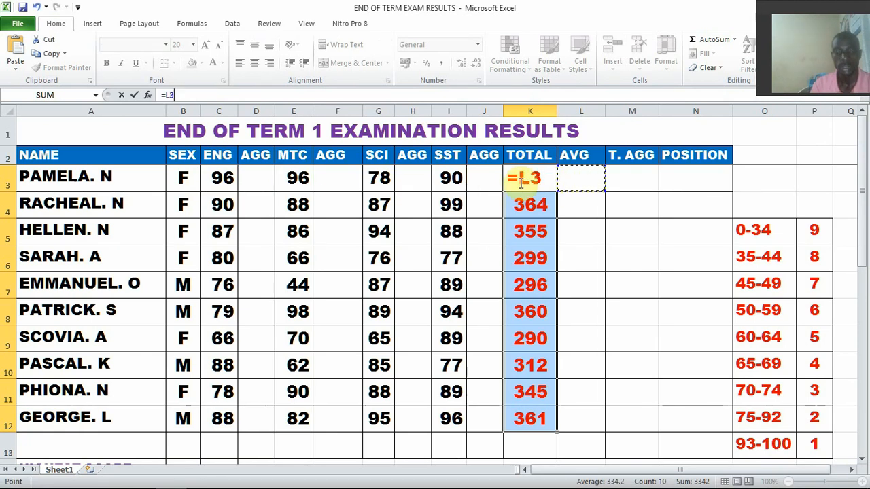
key(Escape)
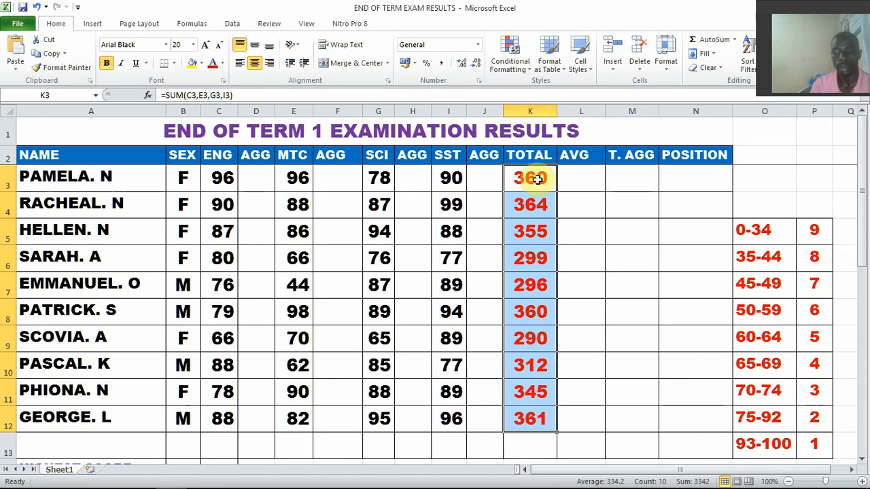
Enter =AVERAGE(C3,E3,G3,I3) in cell L3 for the first student's average mark and fill it down to L12
click(591, 180)
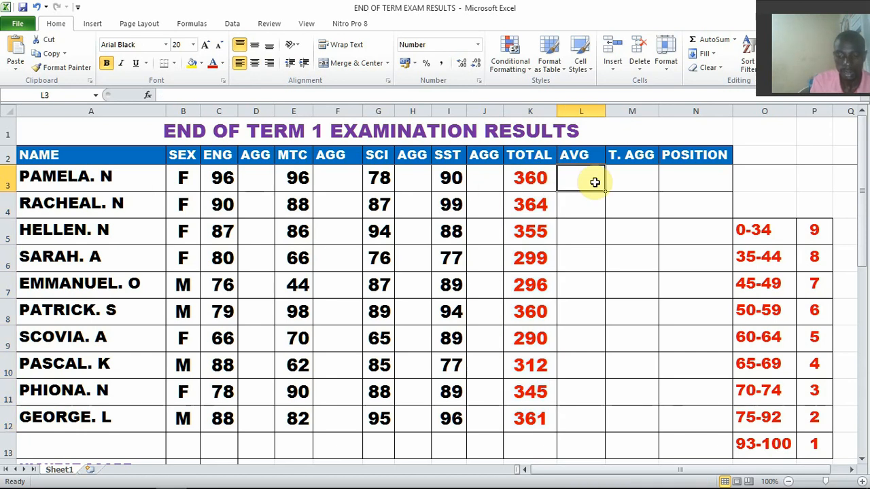
text(=AV)
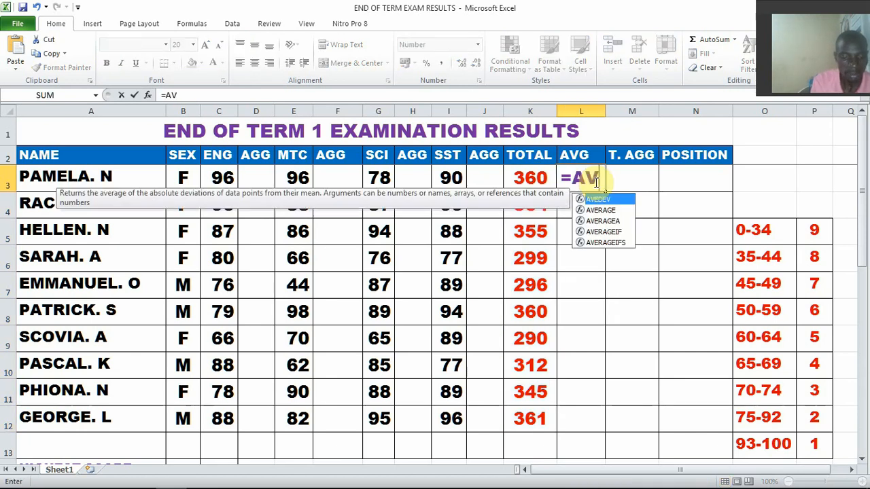
text(ERAGE)
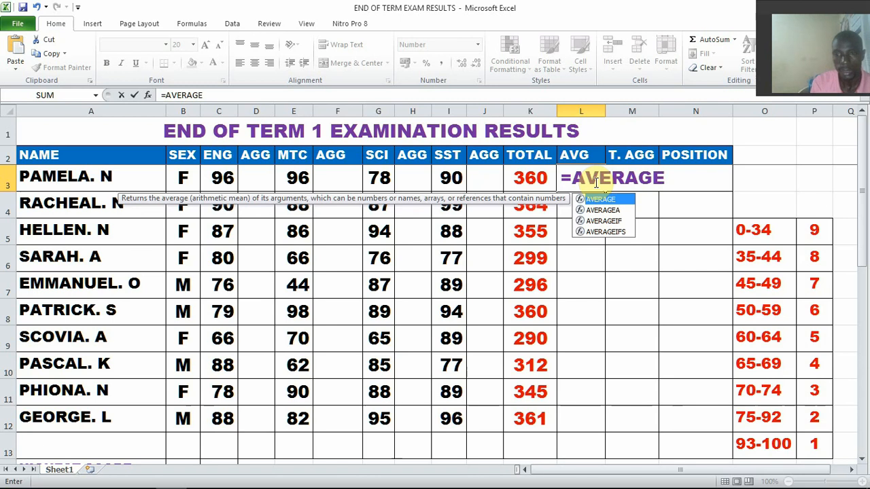
text(()
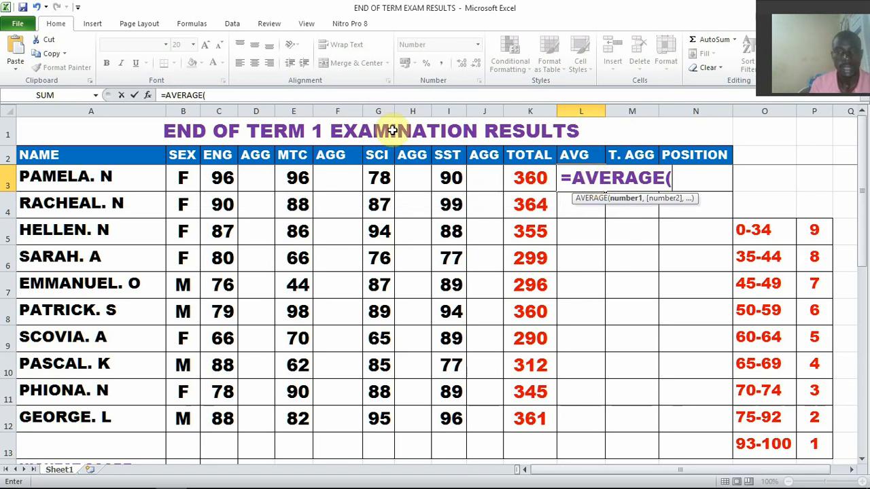
click(213, 183)
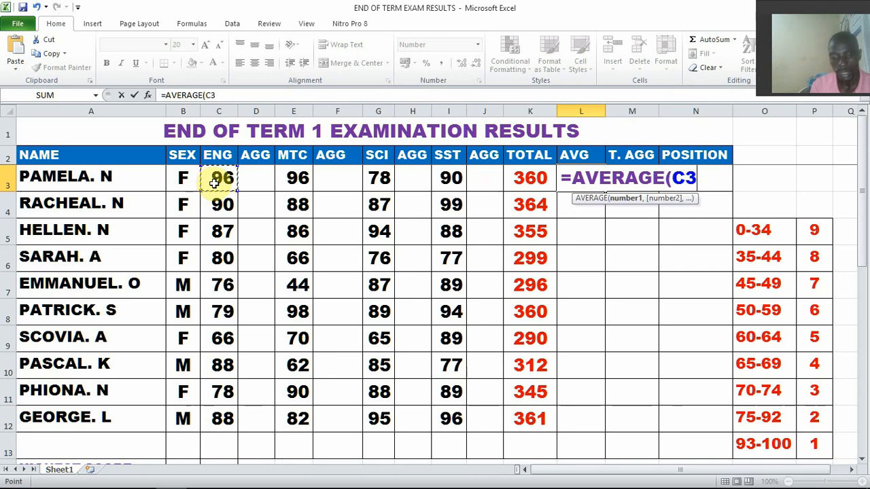
text(,)
click(300, 179)
text(,)
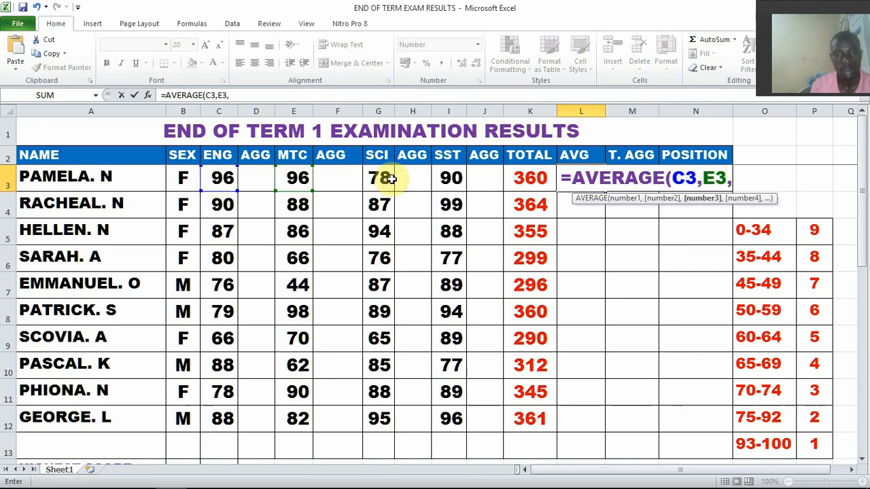
click(376, 181)
text(,)
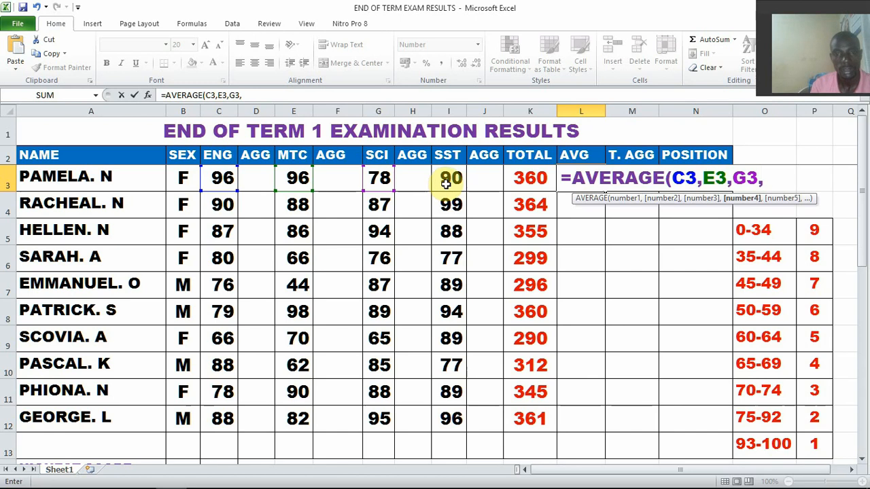
click(446, 182)
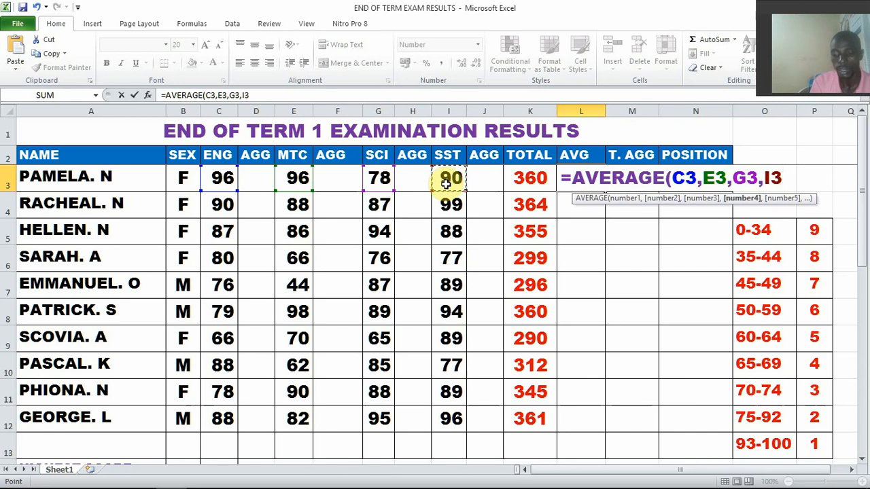
text())
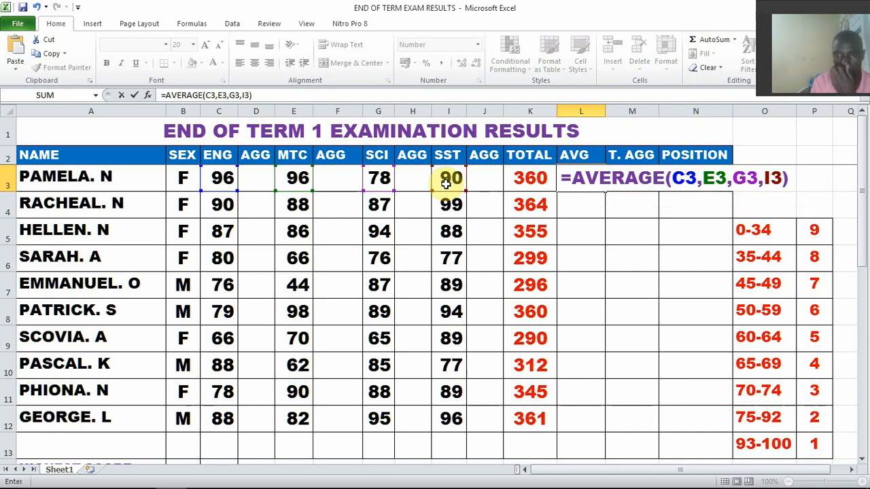
key(Return)
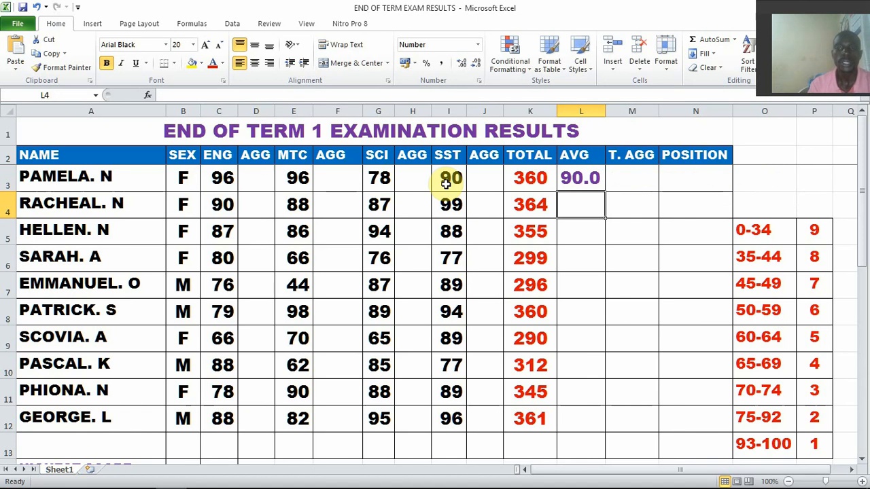
click(586, 179)
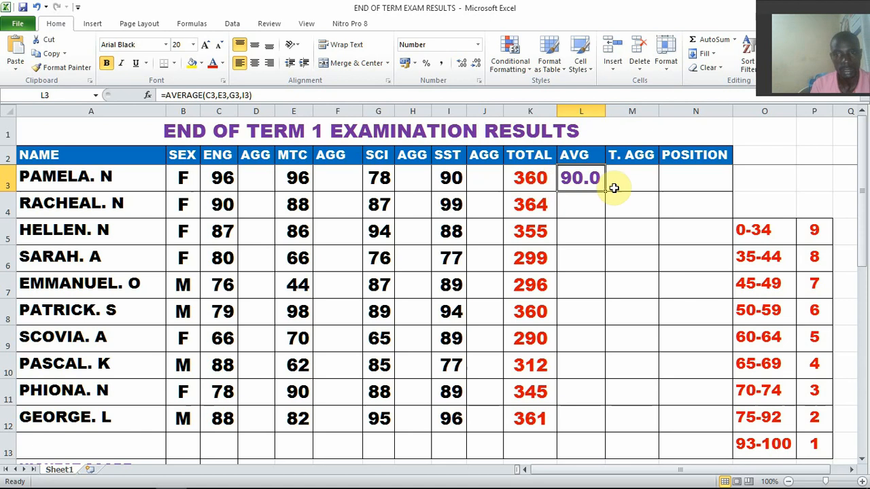
drag(605, 193, 586, 423)
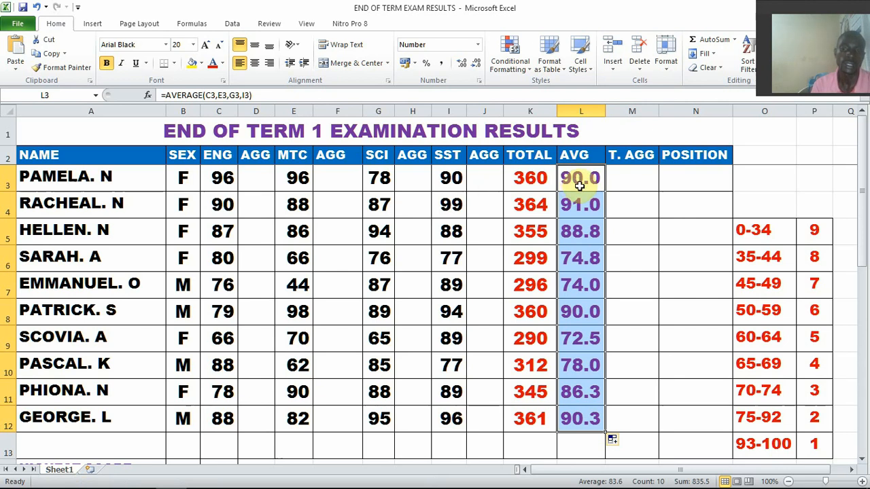
Copy the formula =AVERAGE(C3,E3,G3,I3) onto a new line below the SUM formula in the Word document and return to the Excel sheet
drag(252, 95, 163, 95)
key(ctrl+c)
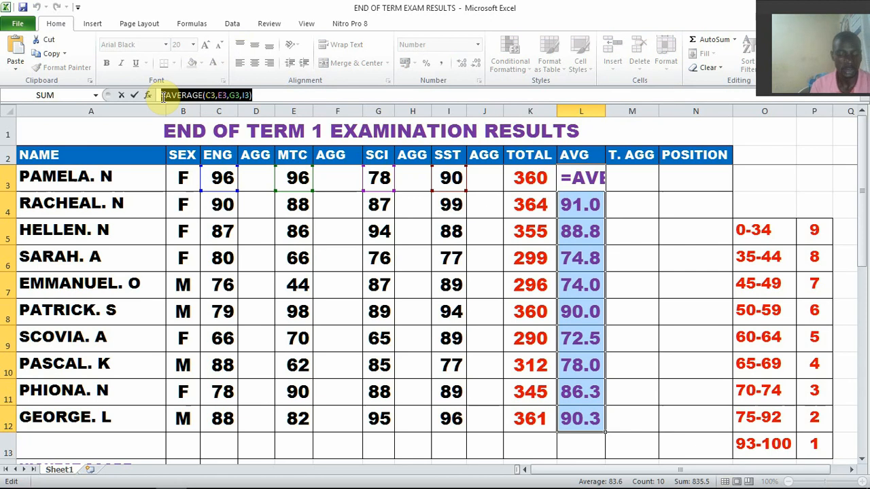
mouse_move(144, 484)
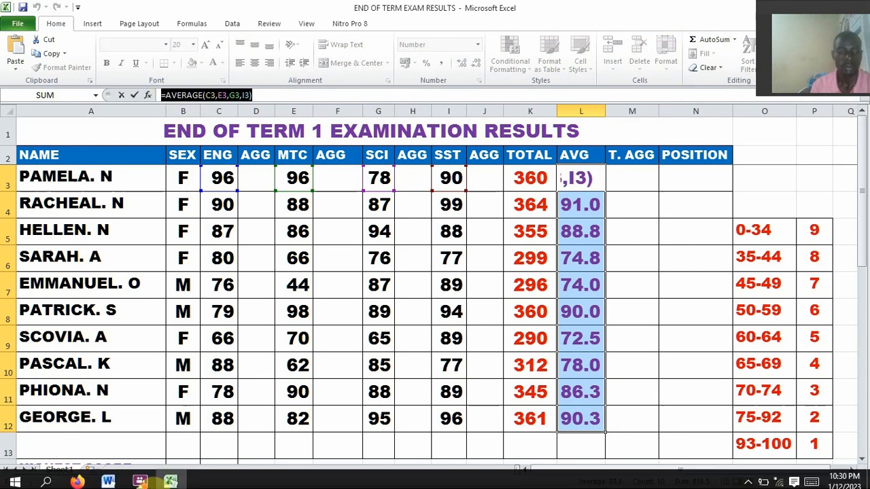
click(107, 477)
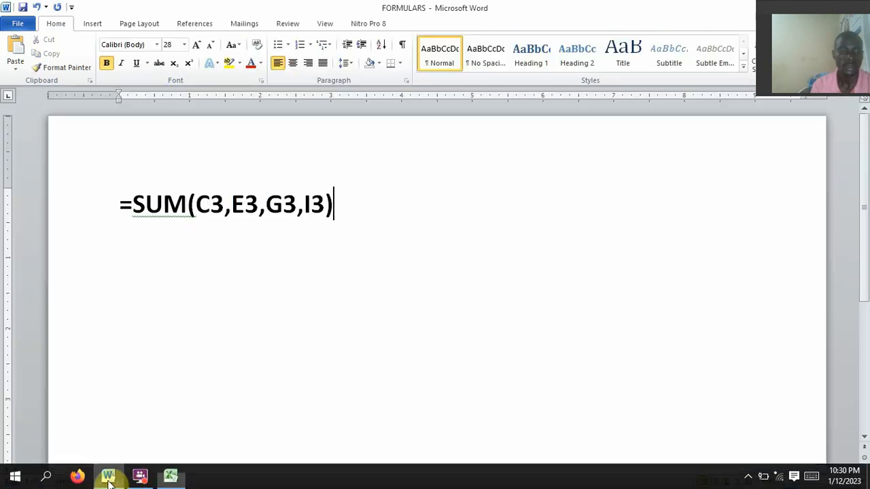
click(249, 268)
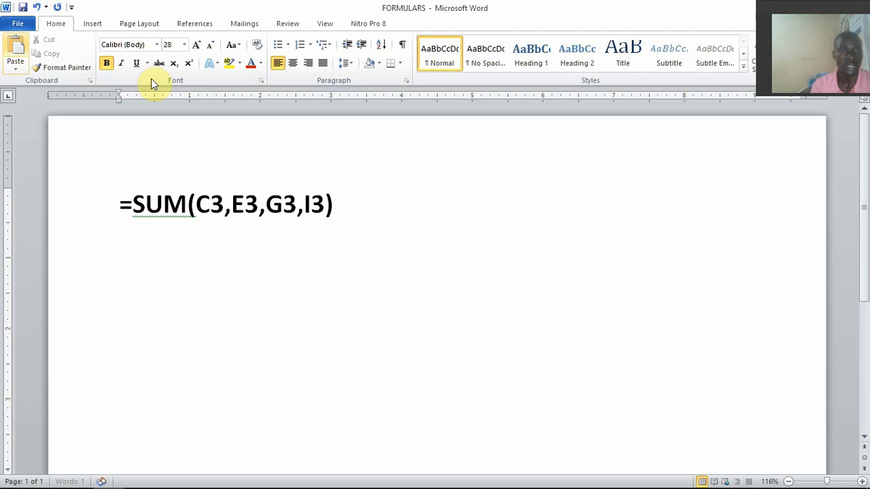
click(16, 51)
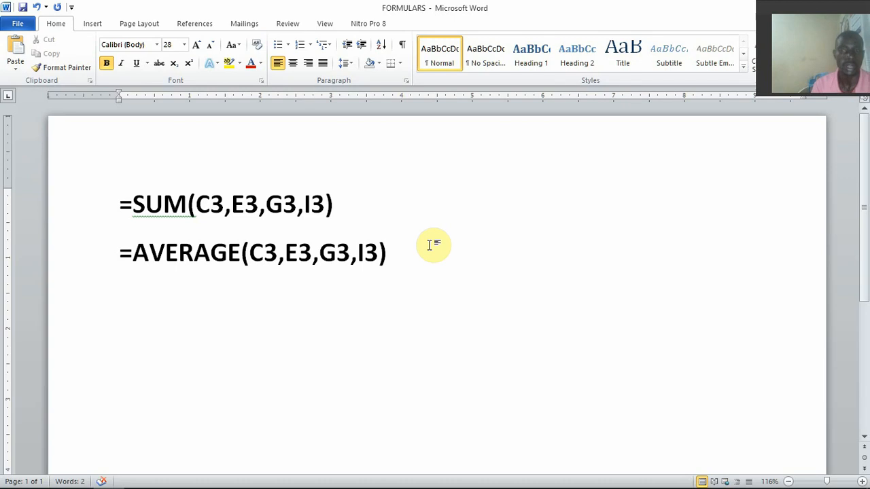
click(170, 478)
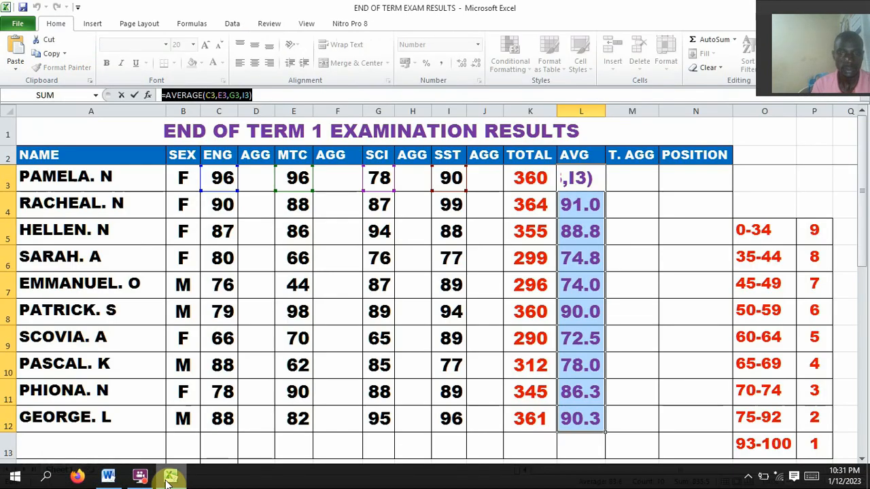
key(Return)
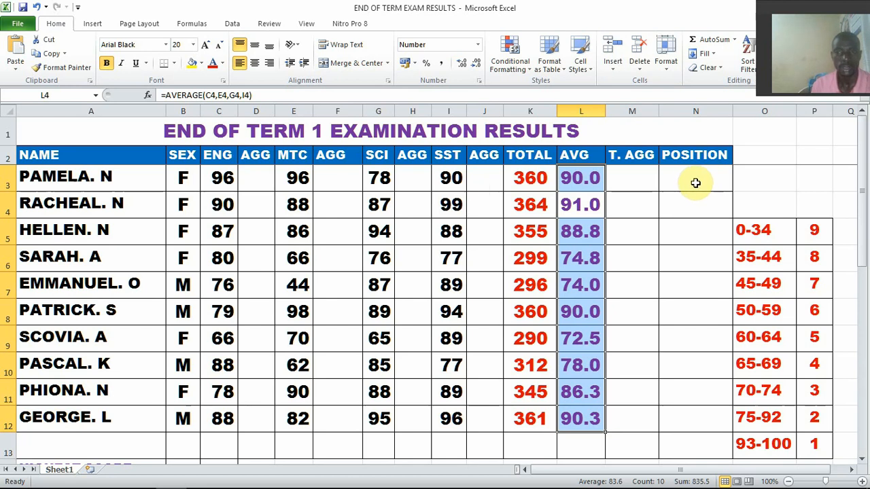
Write the formula =RANK(K3,K3:K12,0) in cell N3 to rank the first student's total in descending order
click(695, 183)
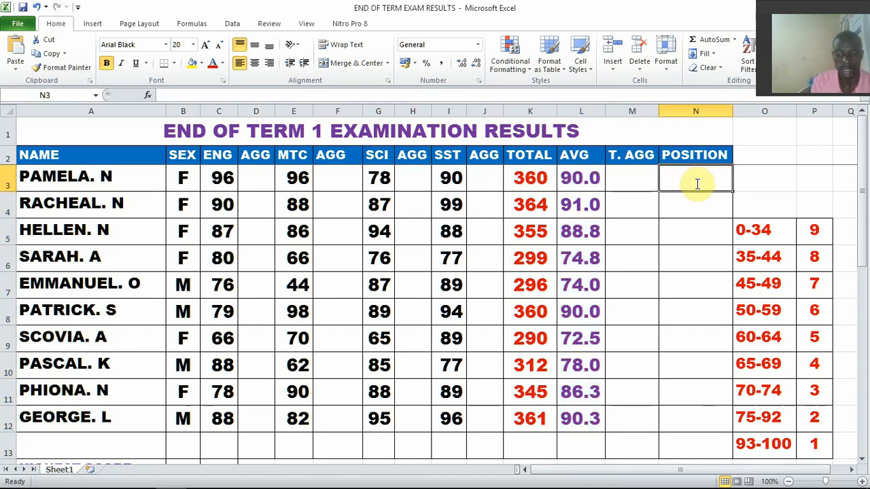
text(=RANK)
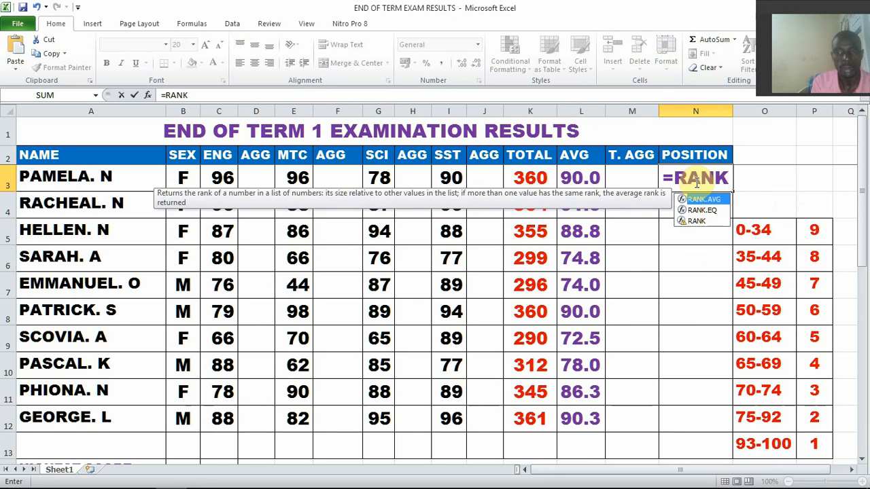
text(()
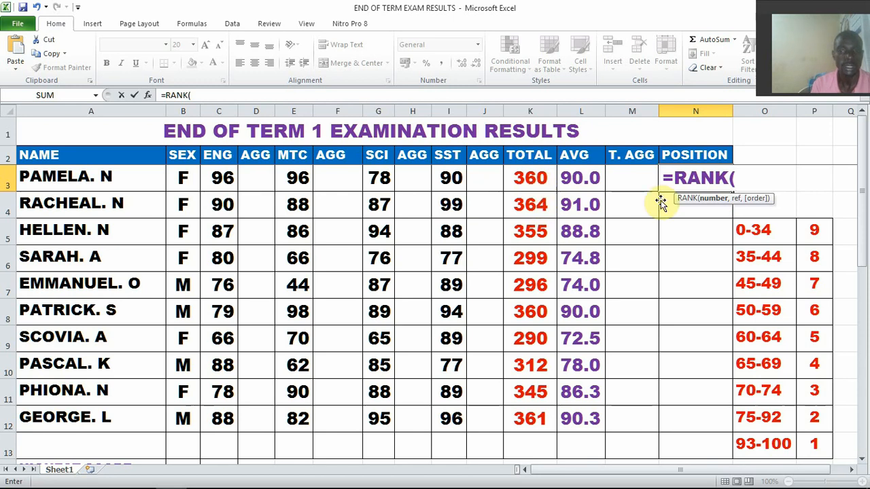
click(530, 179)
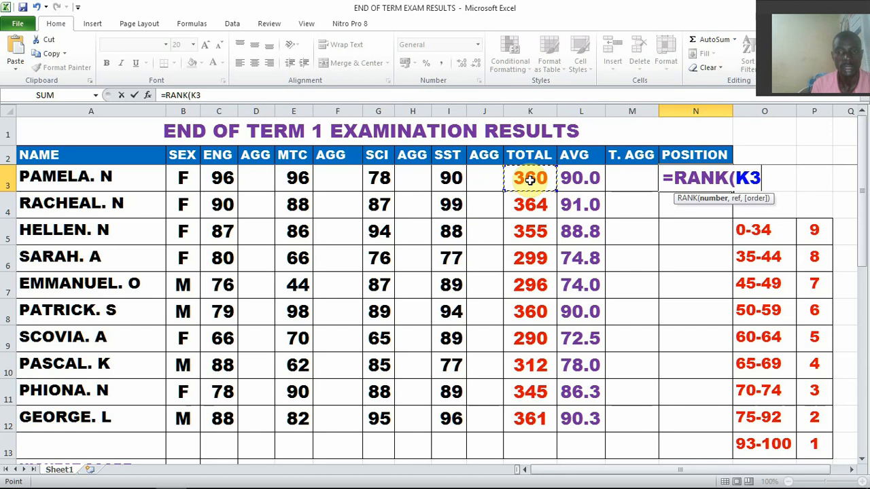
text(,)
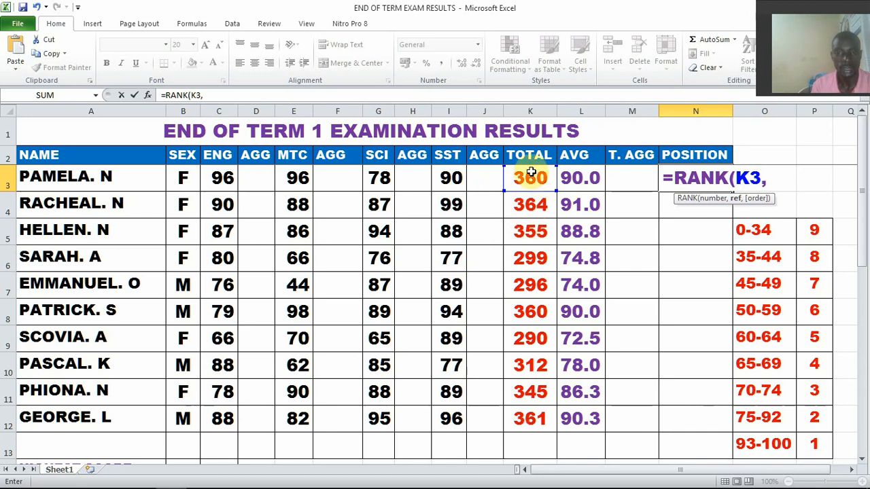
drag(530, 177, 525, 409)
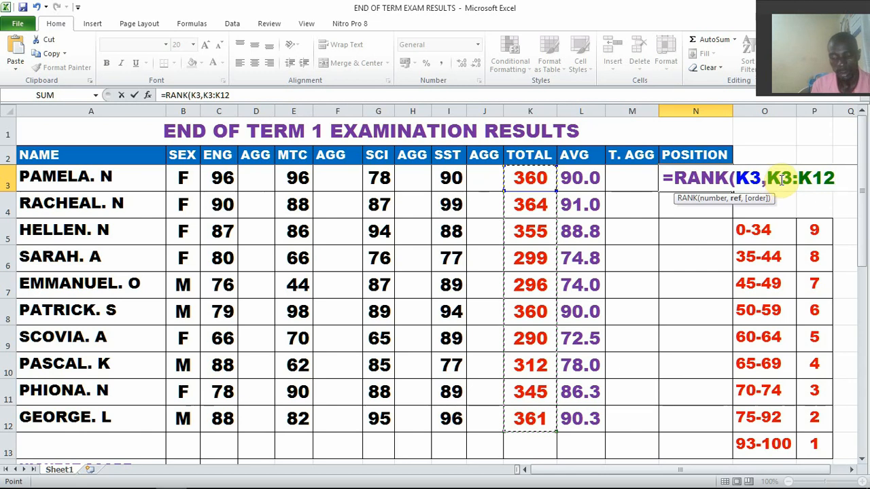
text(,)
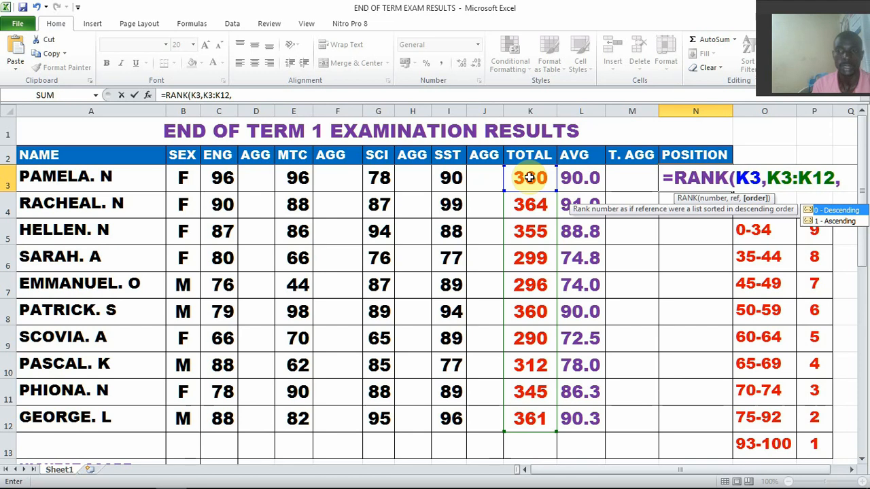
text(0)
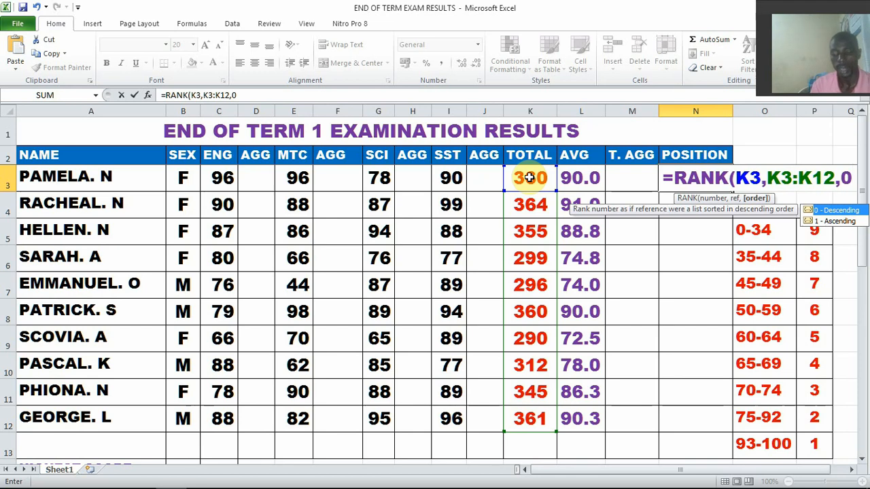
text())
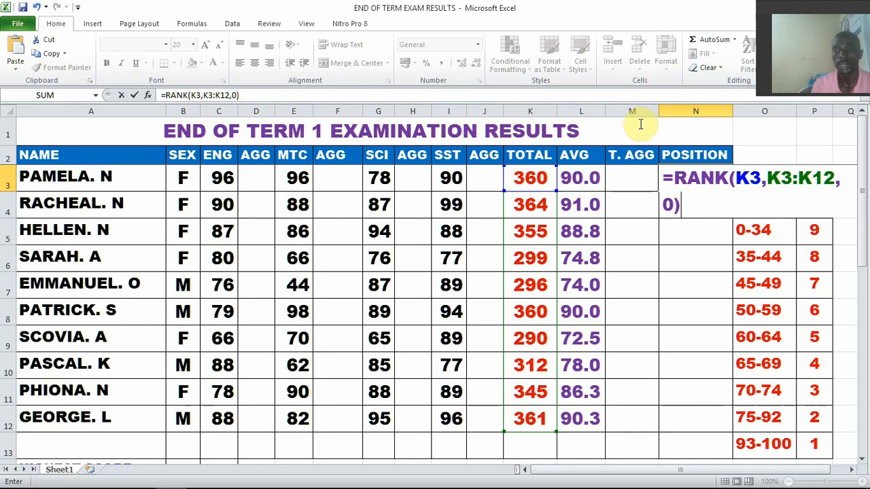
Make the ranking range in N3's formula absolute as $K$3:$K$12 and commit the formula
drag(768, 179, 835, 178)
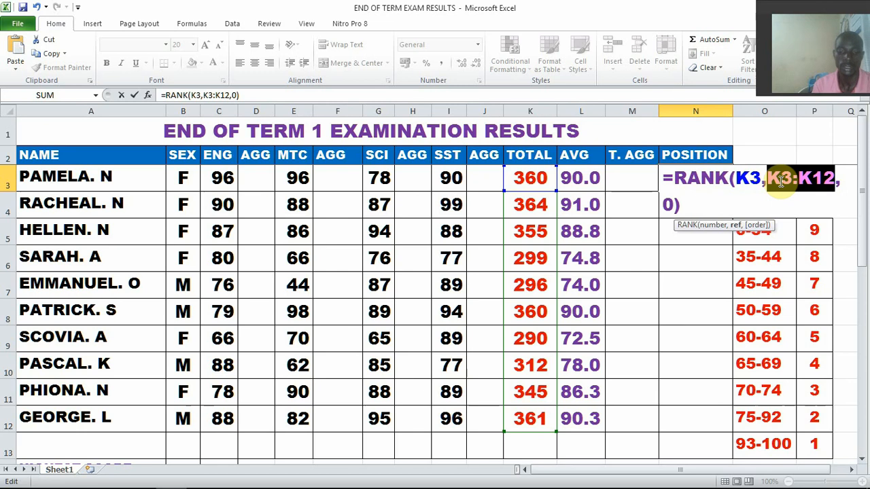
key(F4)
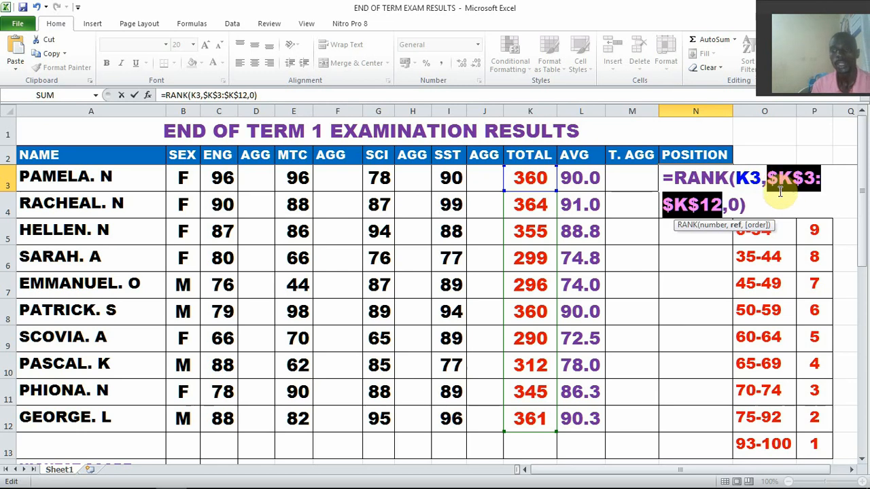
click(748, 205)
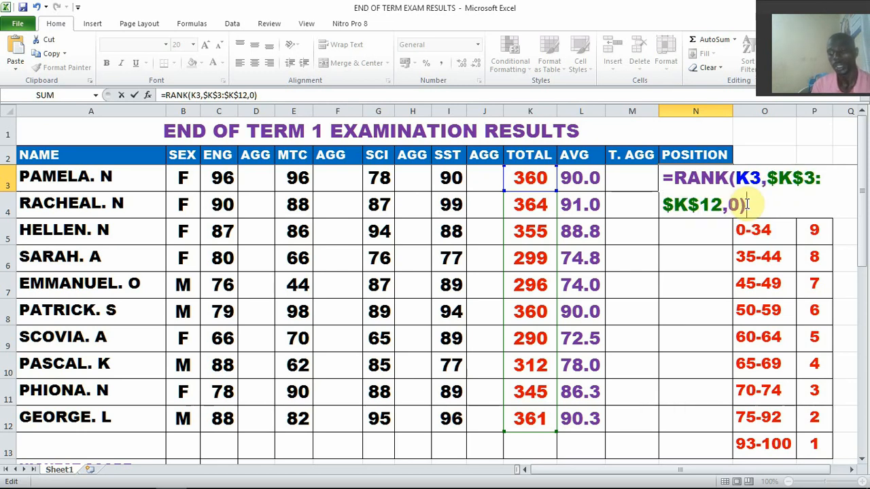
key(Return)
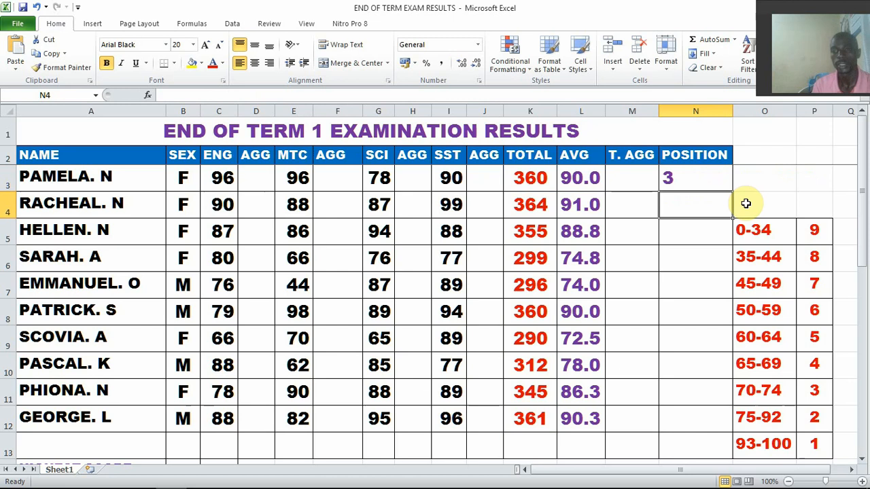
Fill the position formula from N3 down to N12 and centre the positions horizontally
click(701, 182)
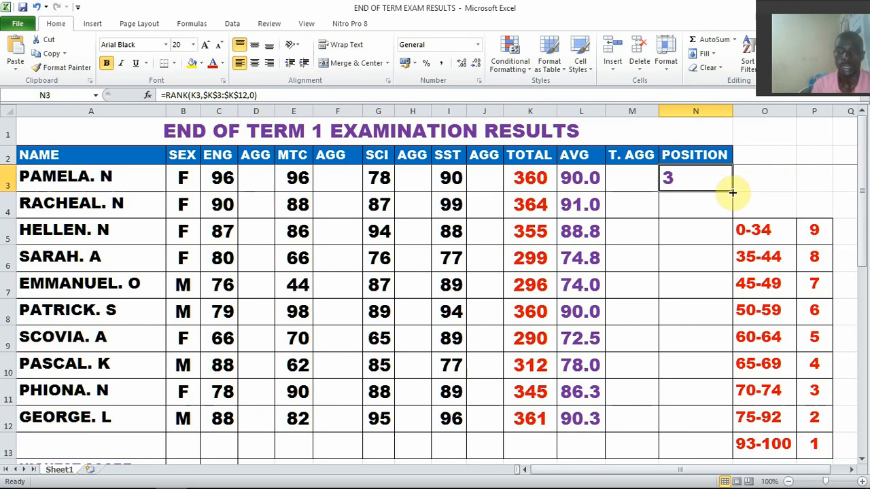
drag(732, 193, 706, 419)
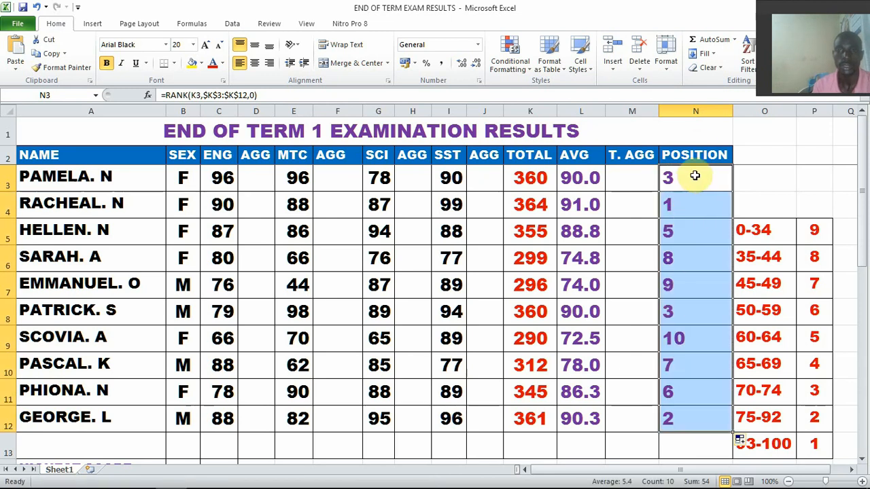
click(256, 66)
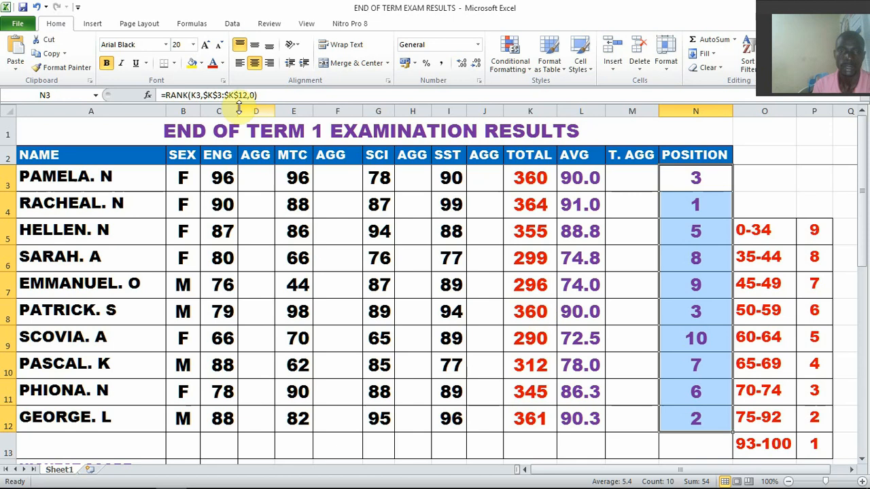
Copy the formula =RANK(K3,$K$3:$K$12,0) onto a new line below the AVERAGE formula in the Word document and return to the Excel sheet
drag(261, 95, 157, 94)
key(ctrl+c)
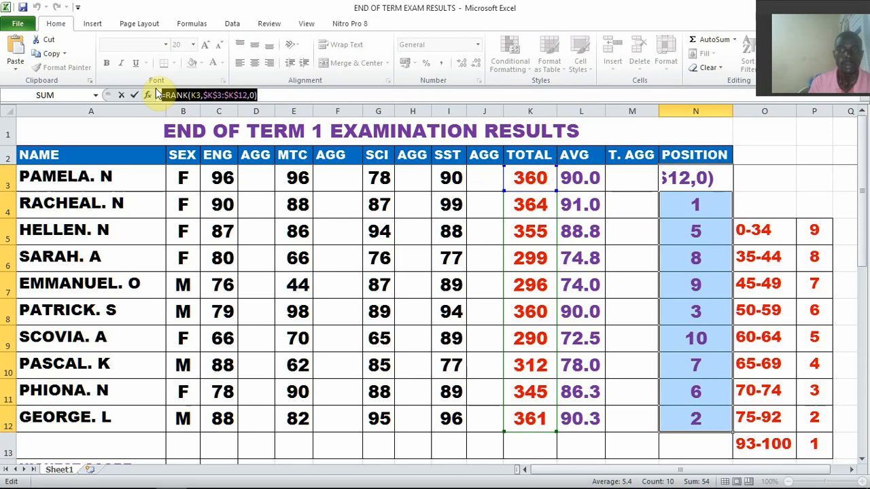
mouse_move(170, 486)
mouse_move(120, 482)
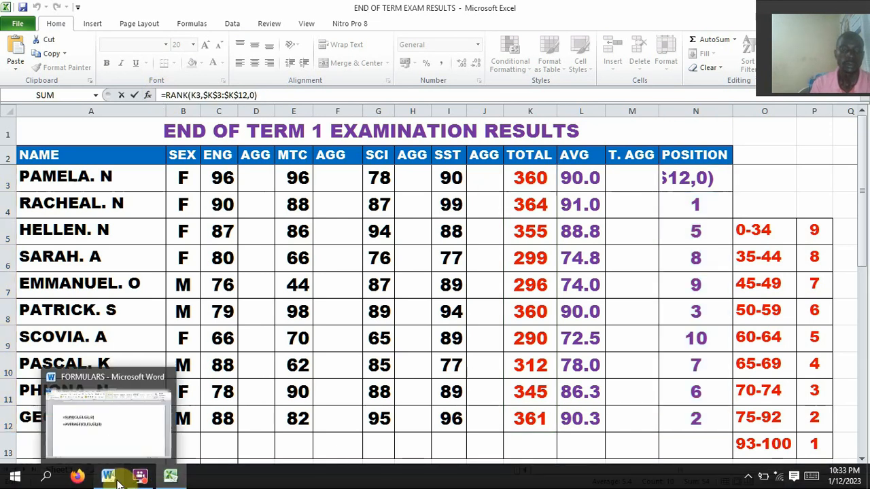
click(124, 450)
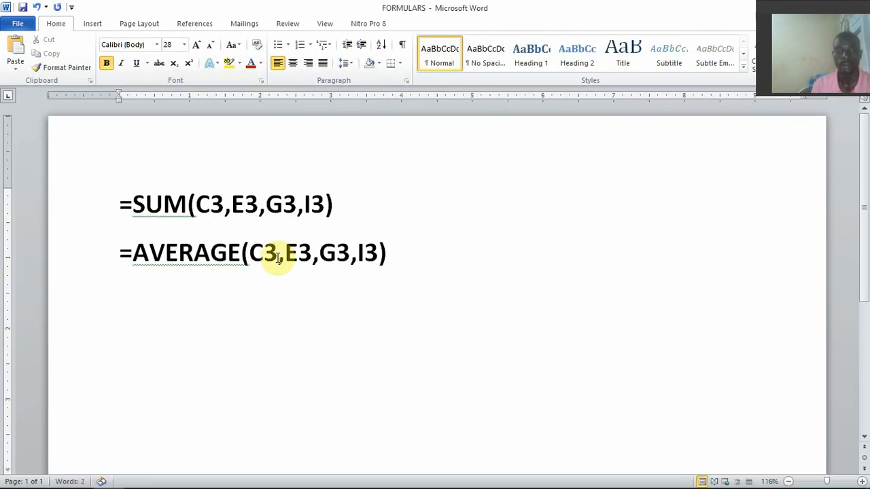
key(Return)
click(17, 48)
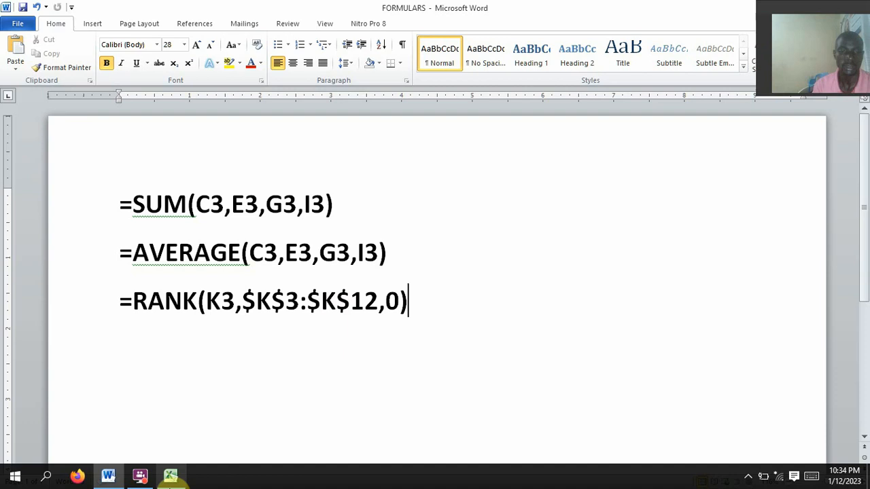
click(170, 478)
key(Return)
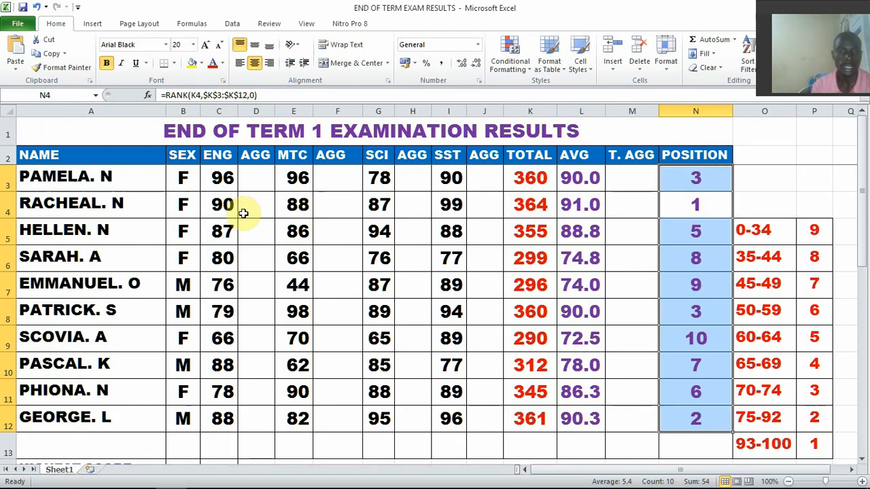
click(259, 178)
click(341, 178)
click(413, 177)
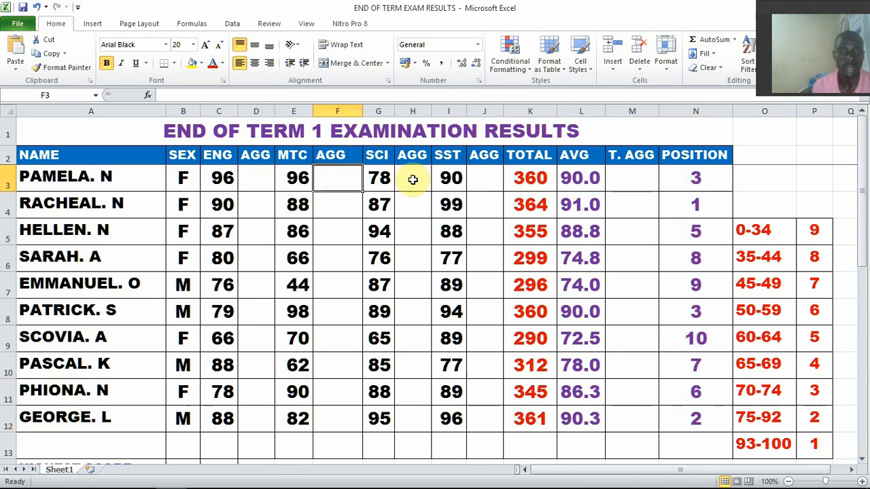
click(492, 187)
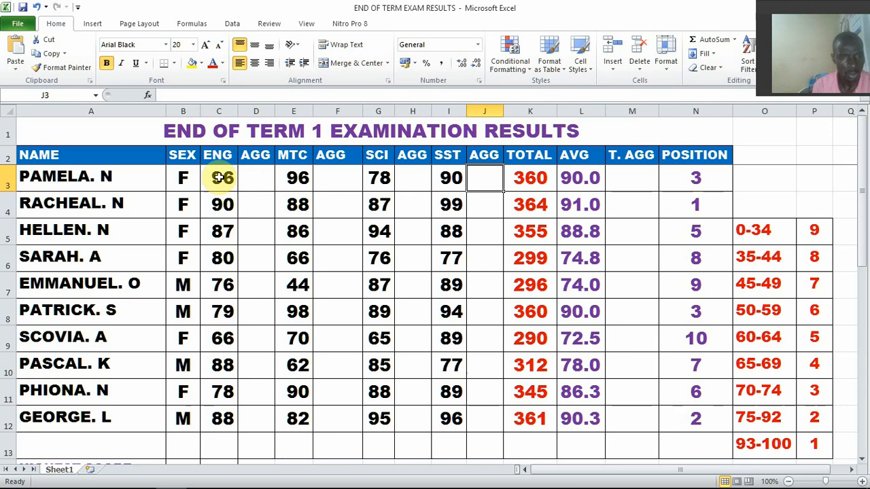
Begin the first student's English aggregate formula in cell D3 with =IF(C3>93,"1"
click(253, 179)
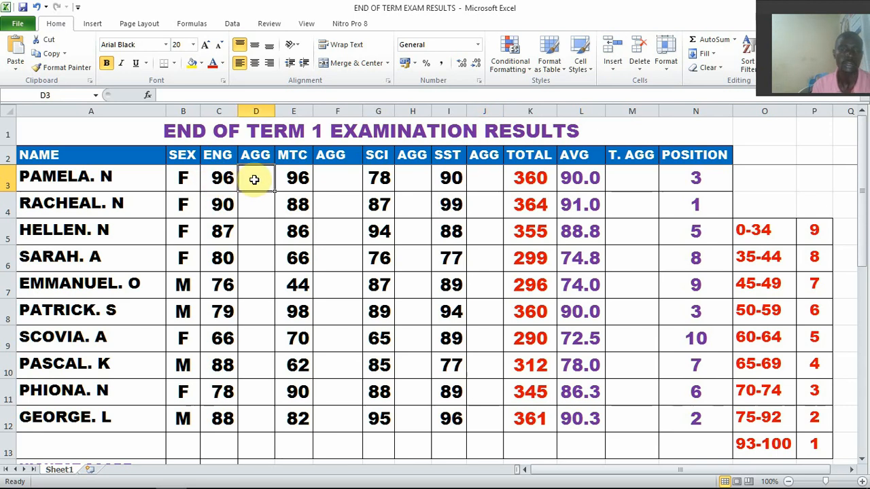
text(=)
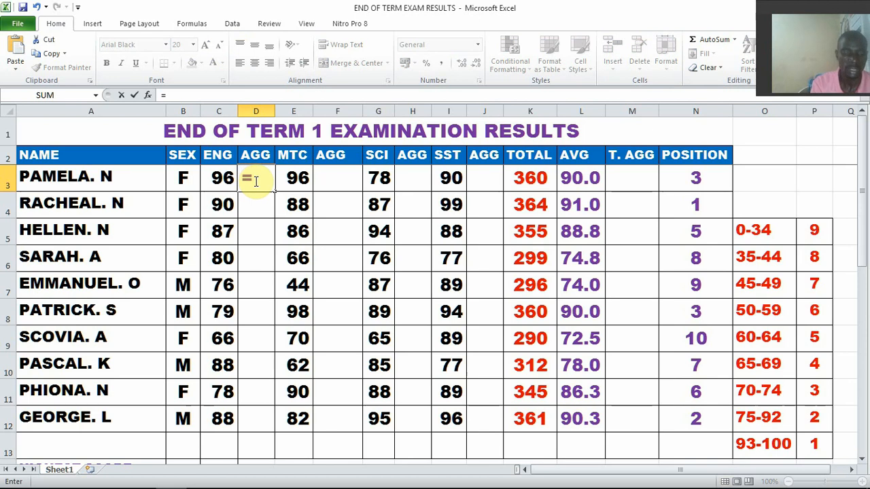
text(IF)
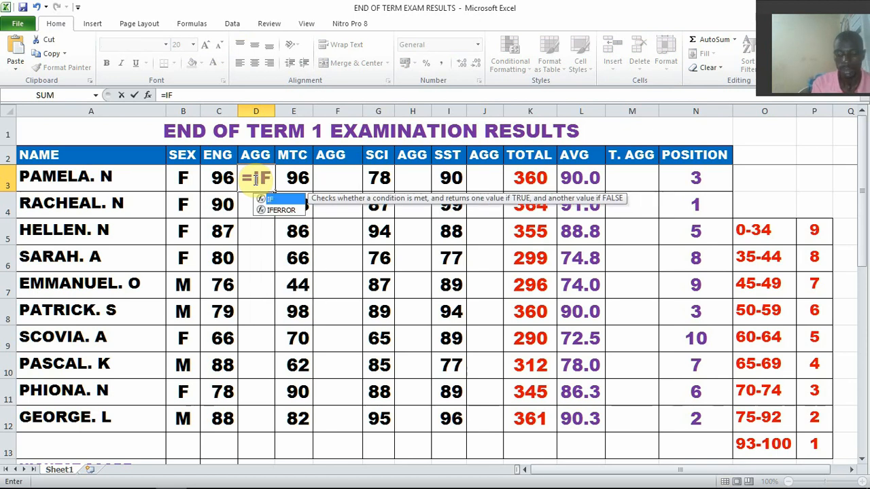
text(()
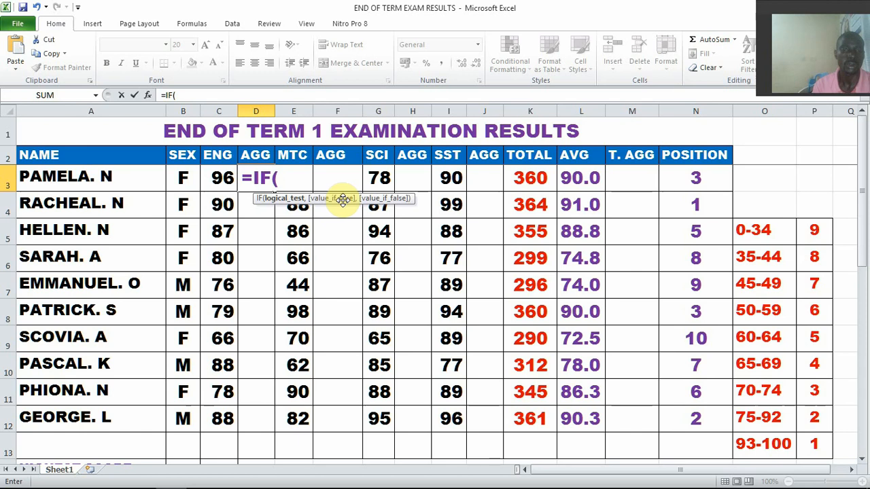
click(222, 181)
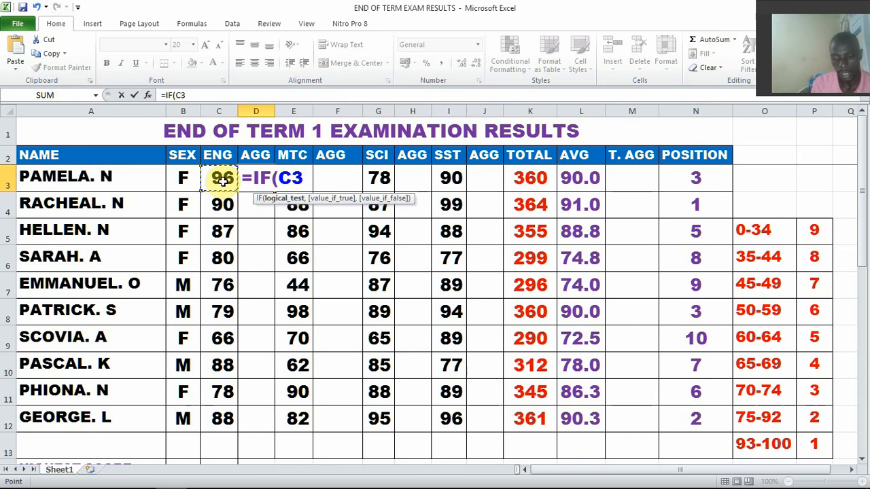
text(>)
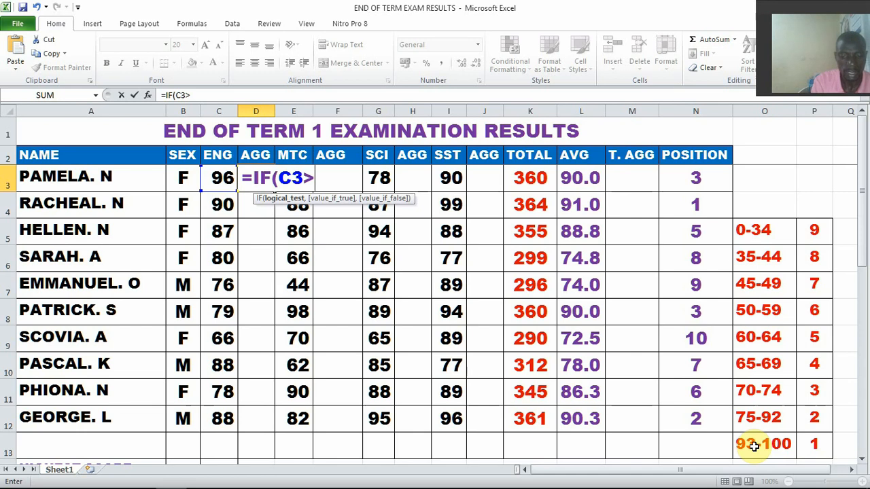
text(93)
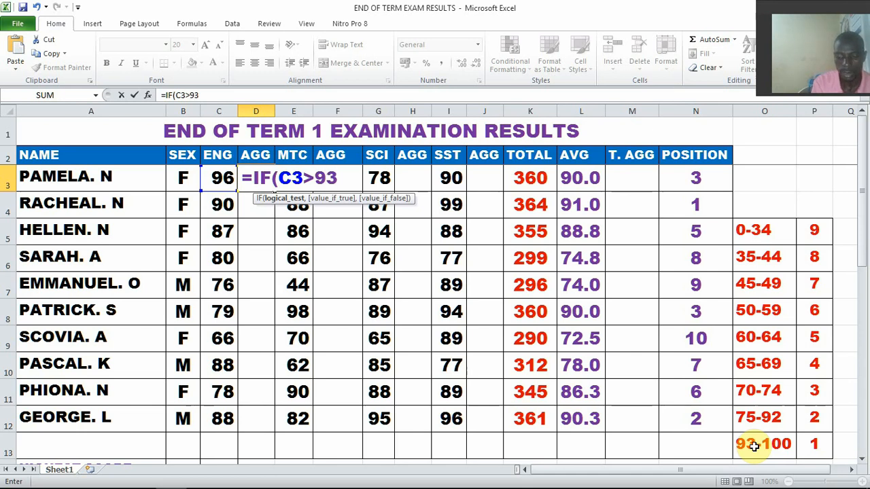
text(,"1)
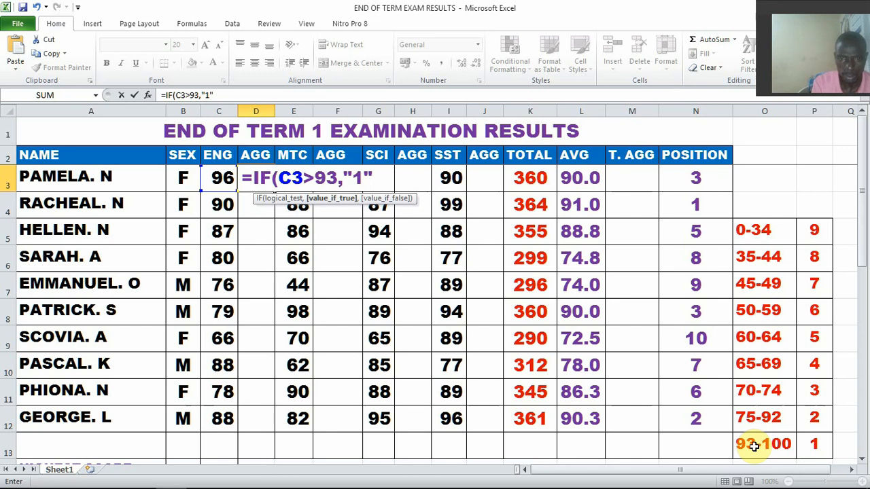
Extend D3's formula with a nested condition giving aggregate 2 for English marks above 75: ,IF(C3>75,"2"
text(,IF()
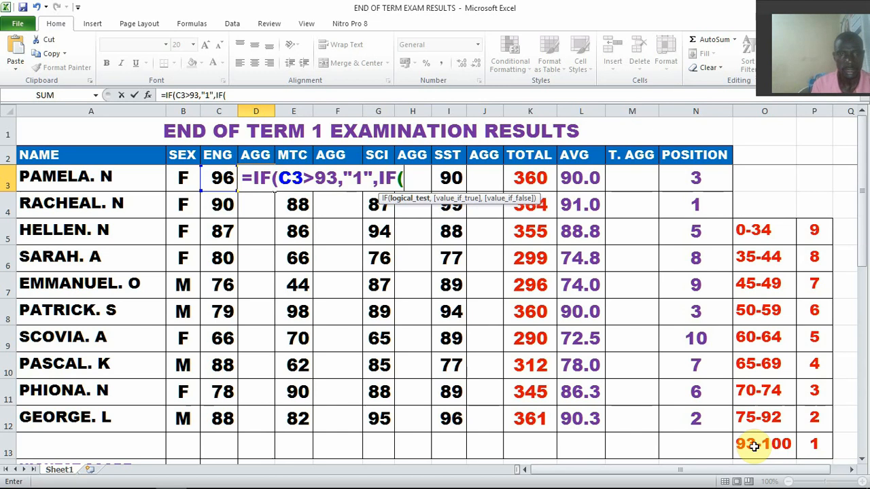
click(221, 187)
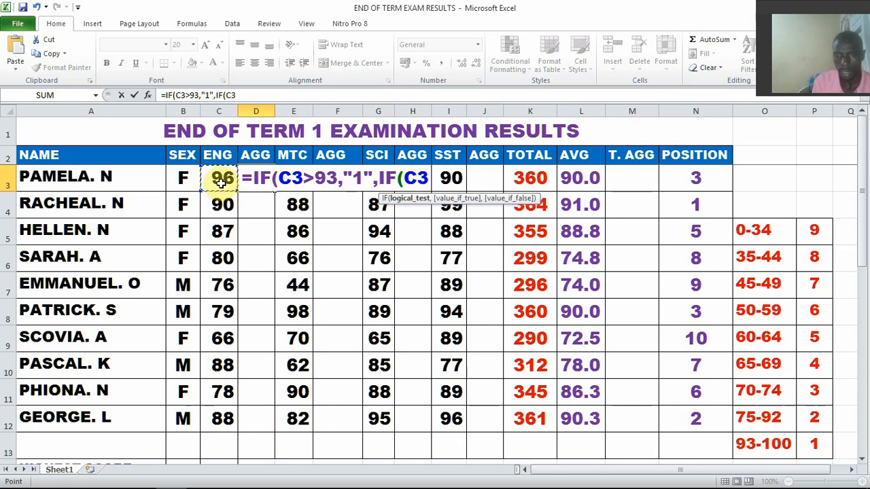
text(>)
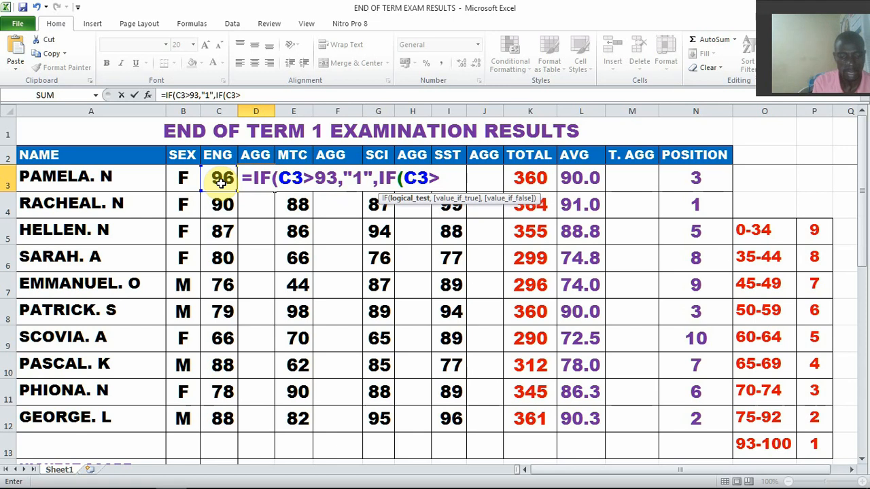
text(75)
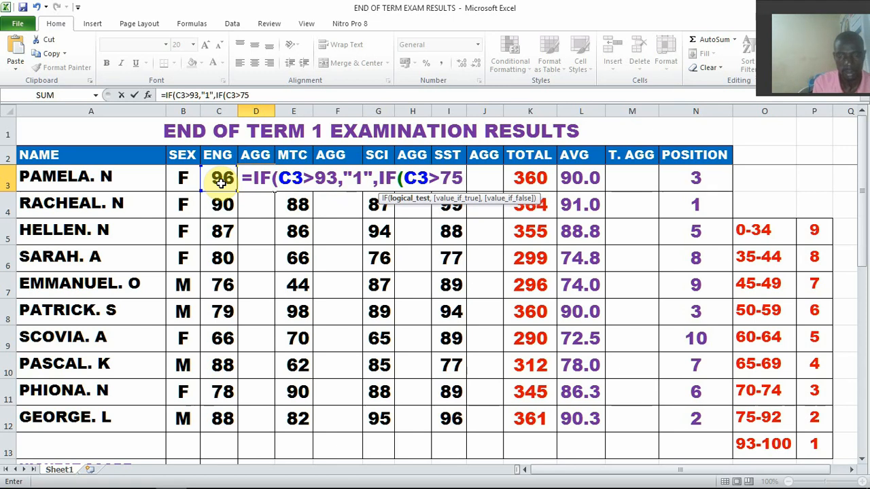
text(,)
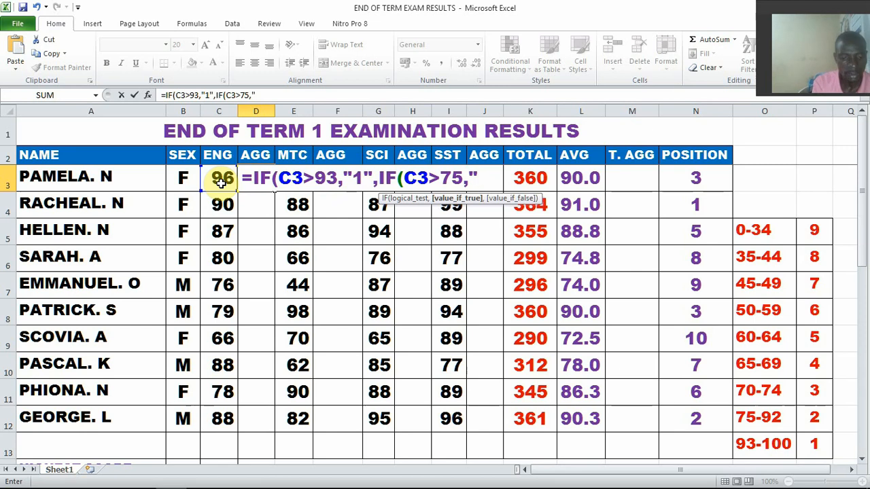
text("2)
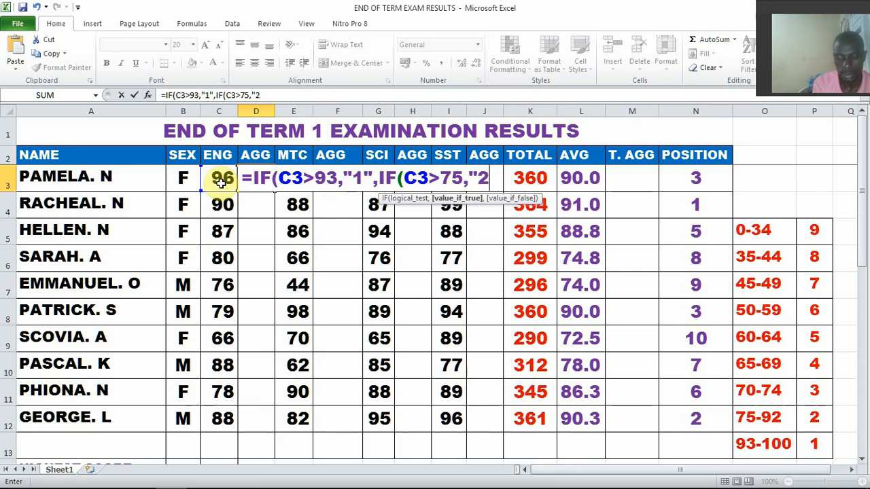
text(")
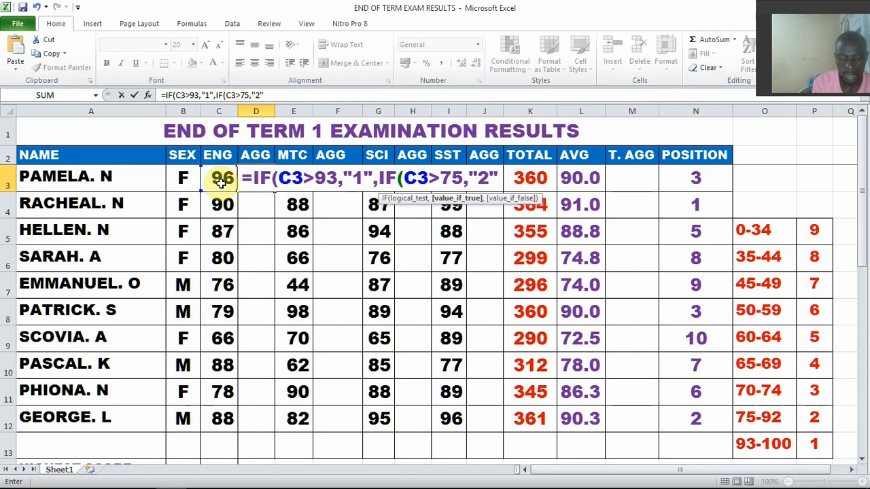
text(,)
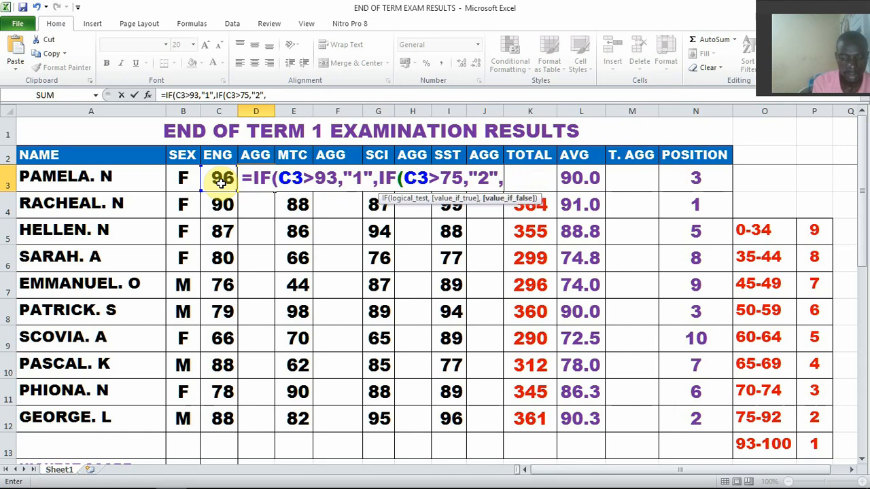
text(IF)
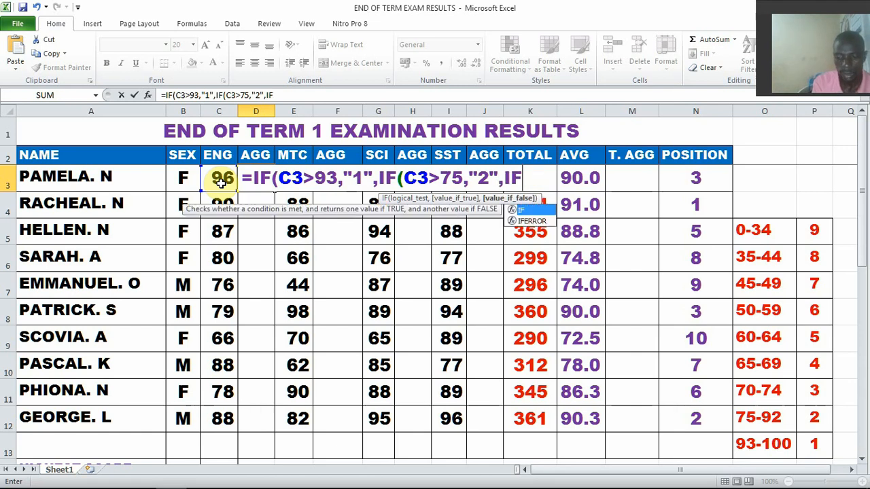
text(()
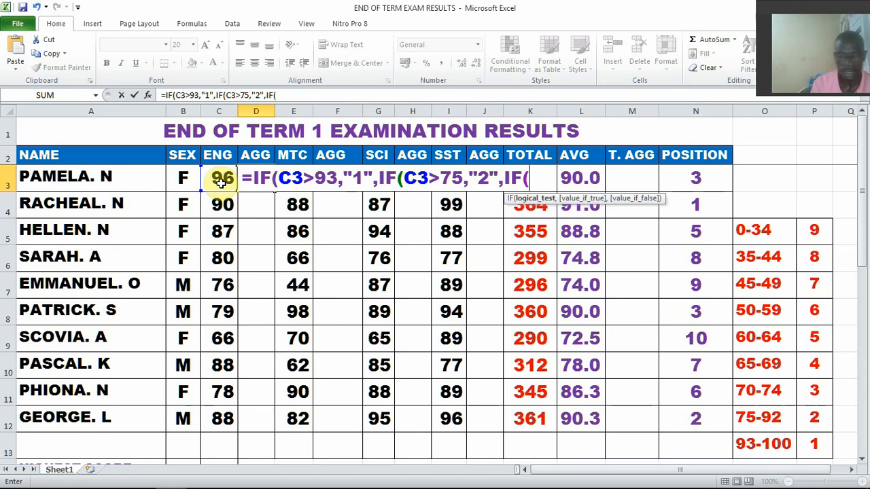
Add the aggregate 3 condition for English marks above 70 to D3's formula: ,IF(C3>70,"3"
click(221, 182)
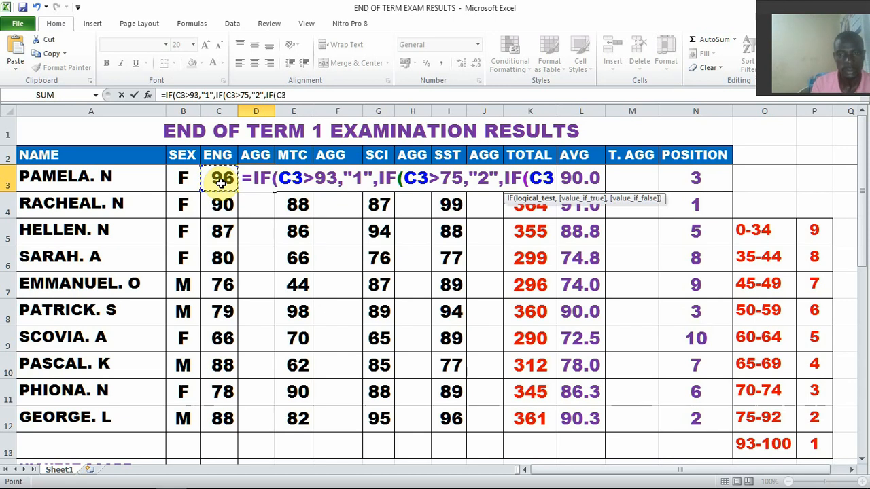
text(>)
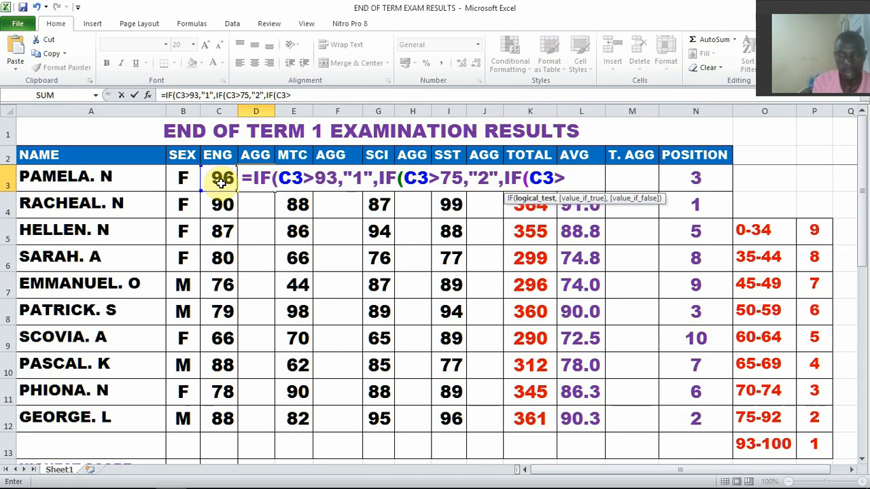
text(7)
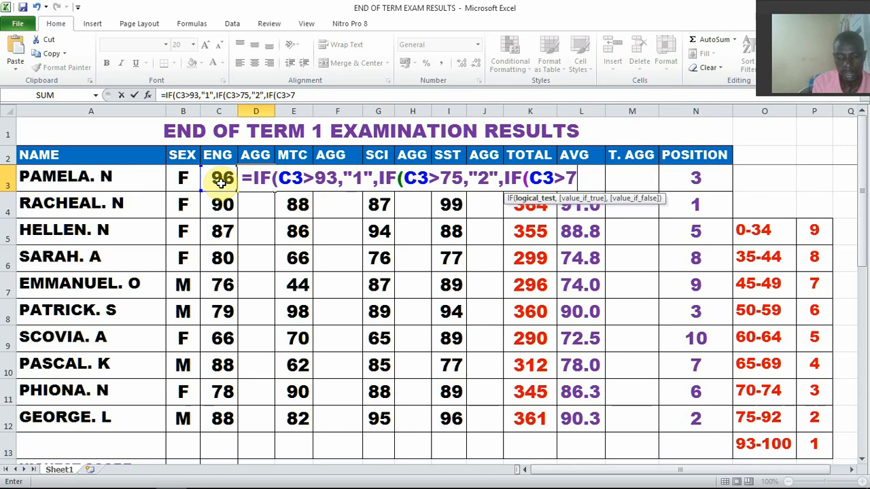
text(0,)
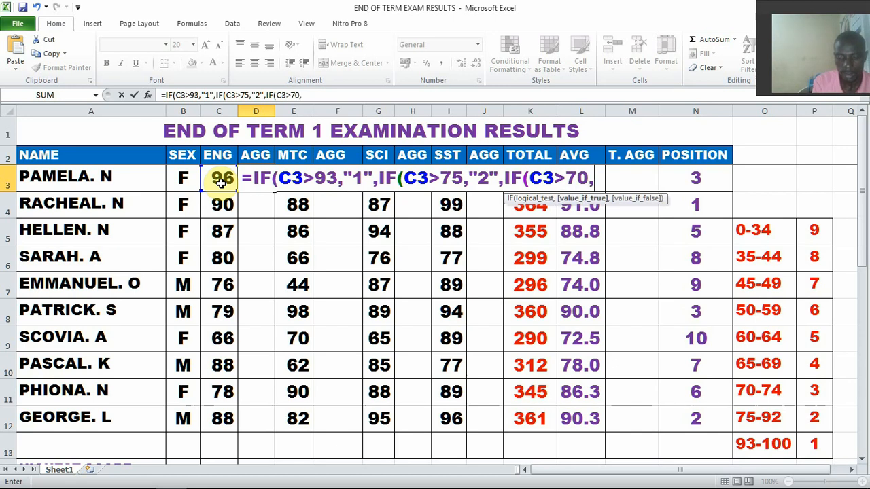
text(")
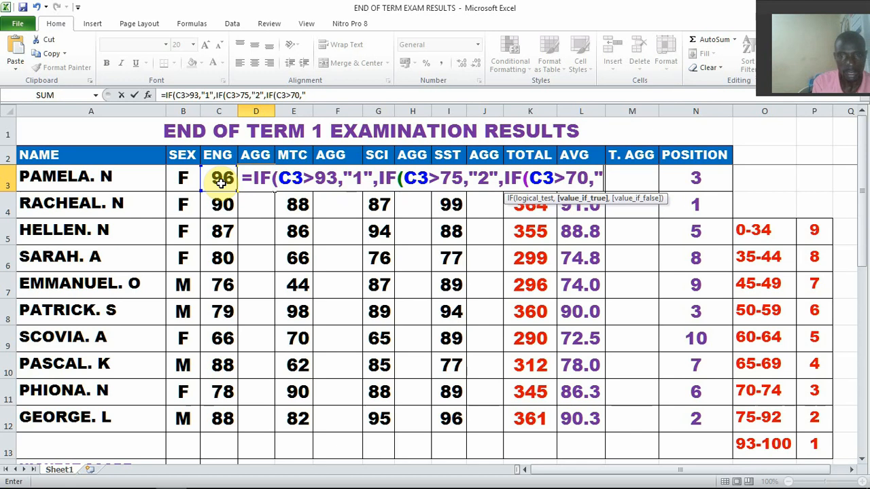
text(3")
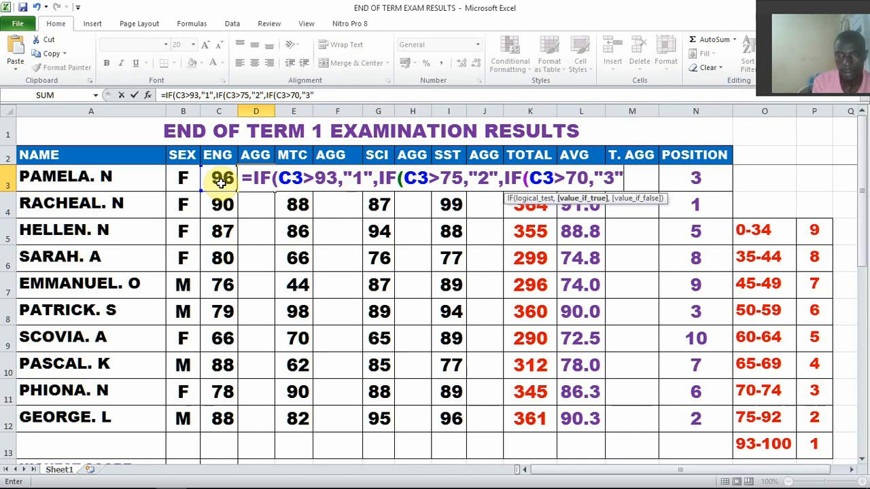
text(,)
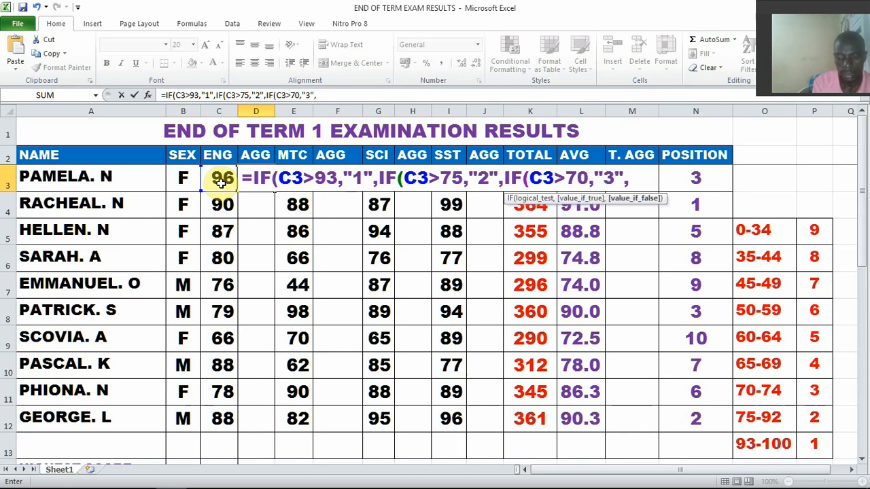
text(IF()
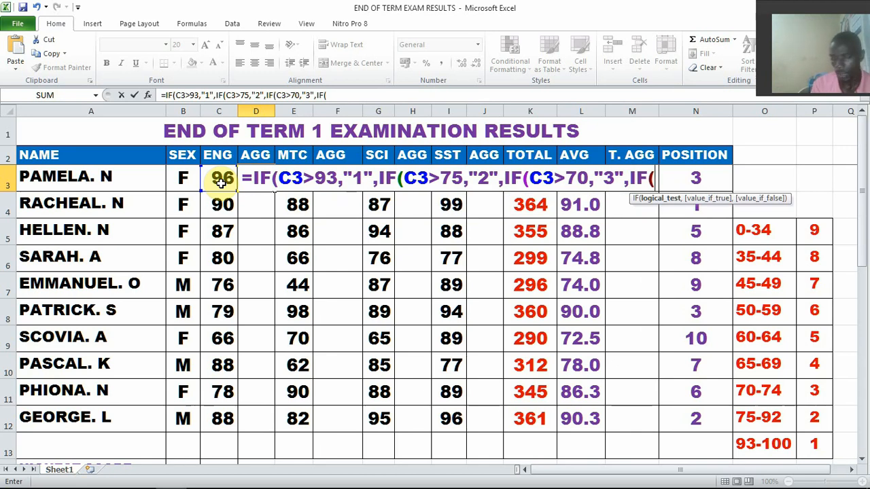
Add the aggregate 4 condition for English marks above 65 to D3's formula: ,IF(C3>65,"4"
click(221, 182)
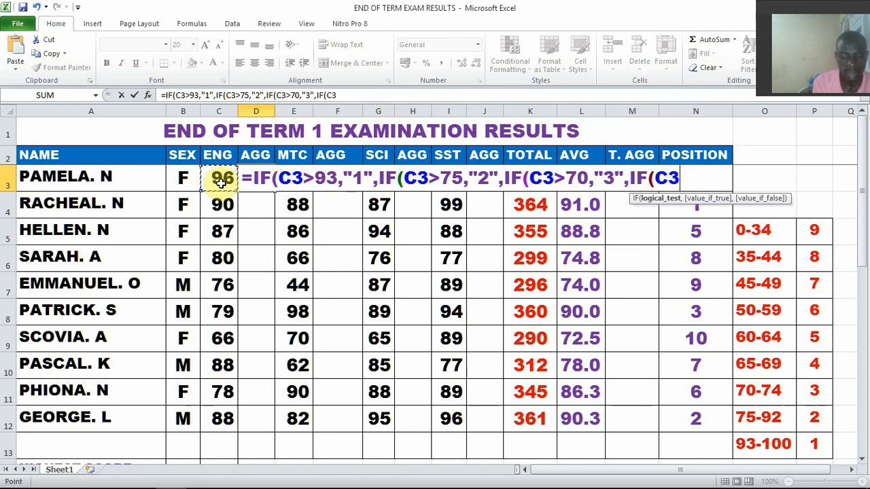
text(>)
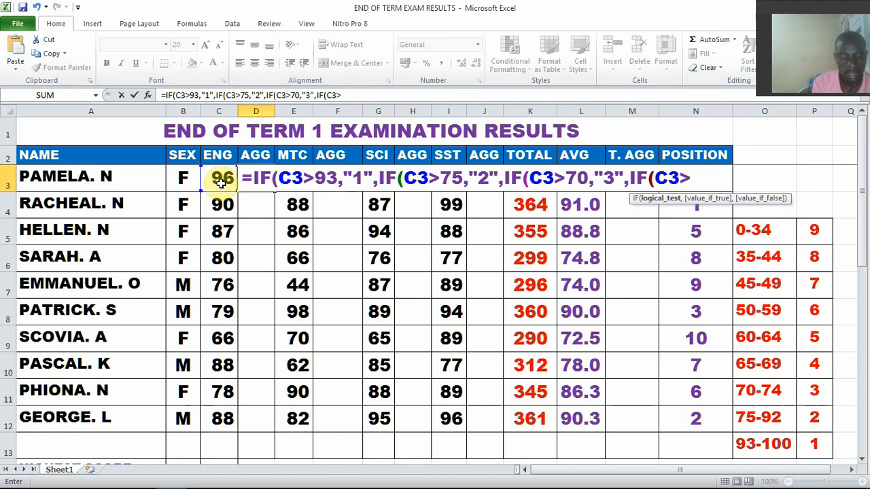
text(65)
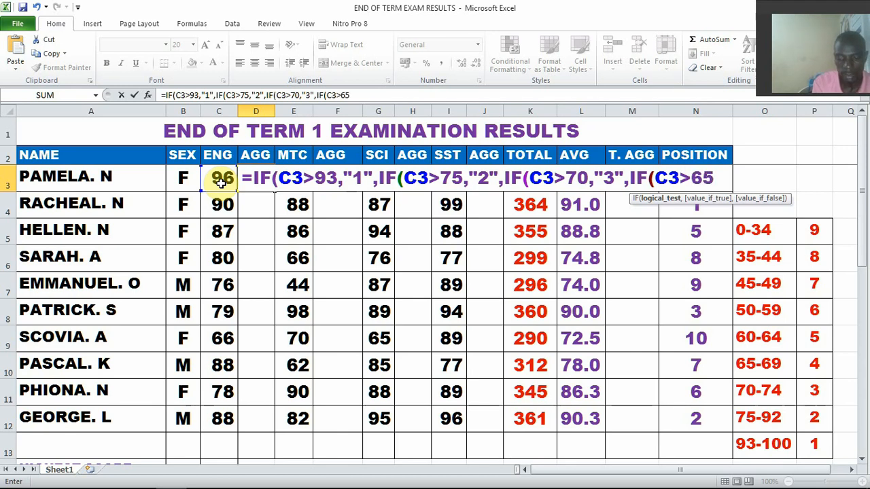
text(,)
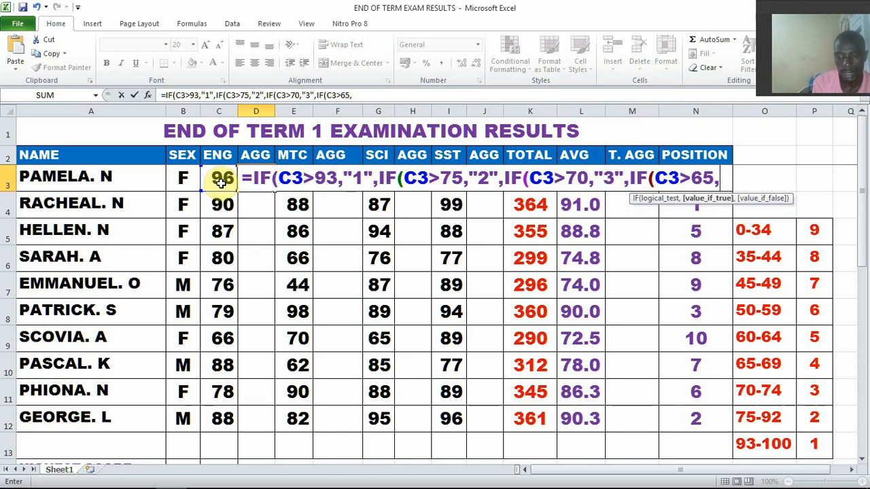
text(")
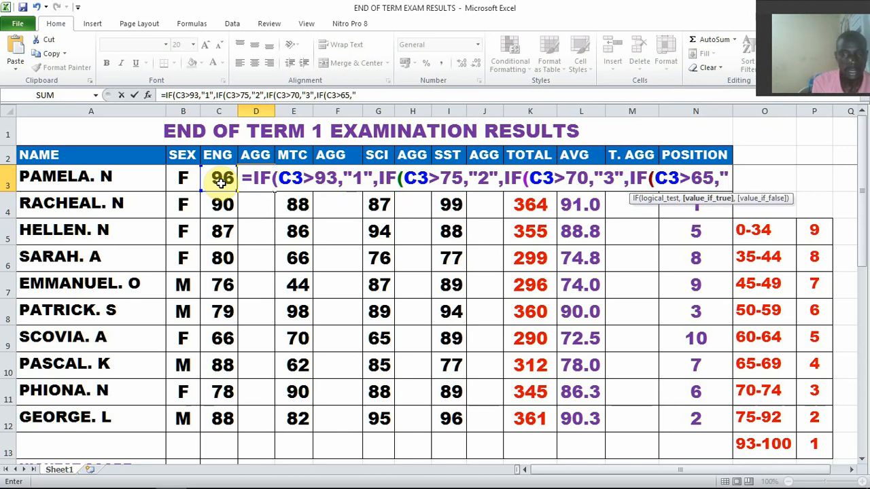
text(4")
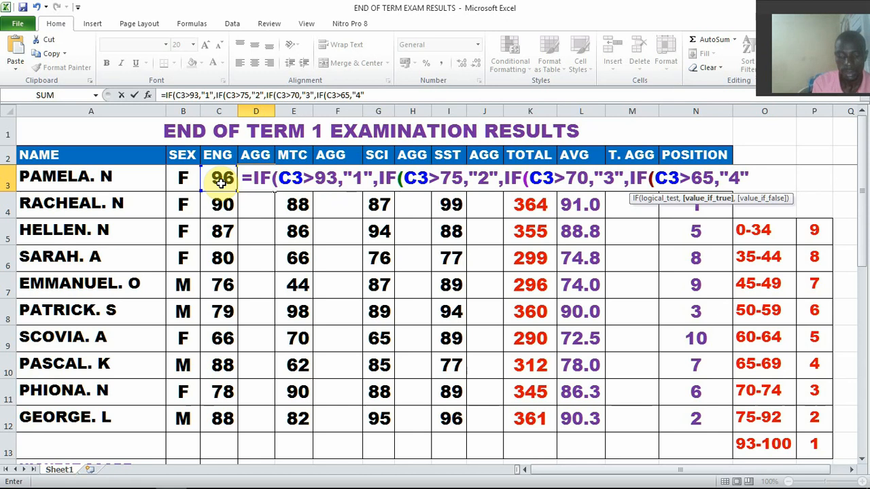
text(,)
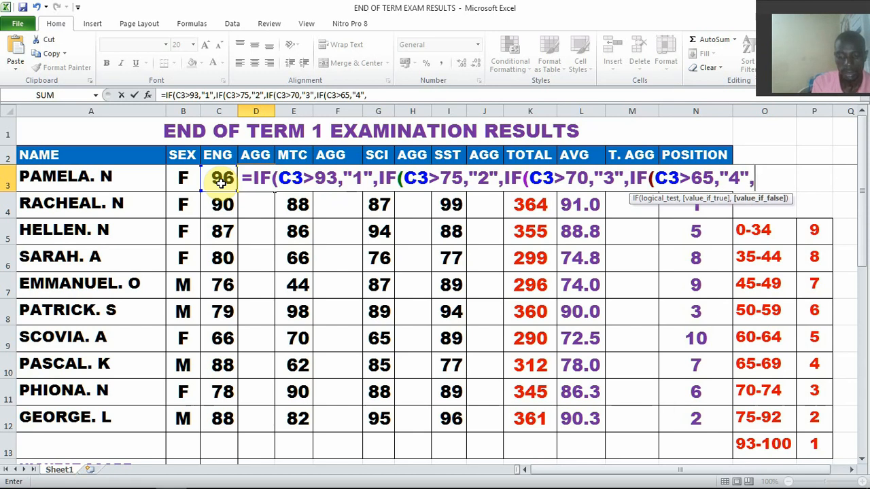
text(IF)
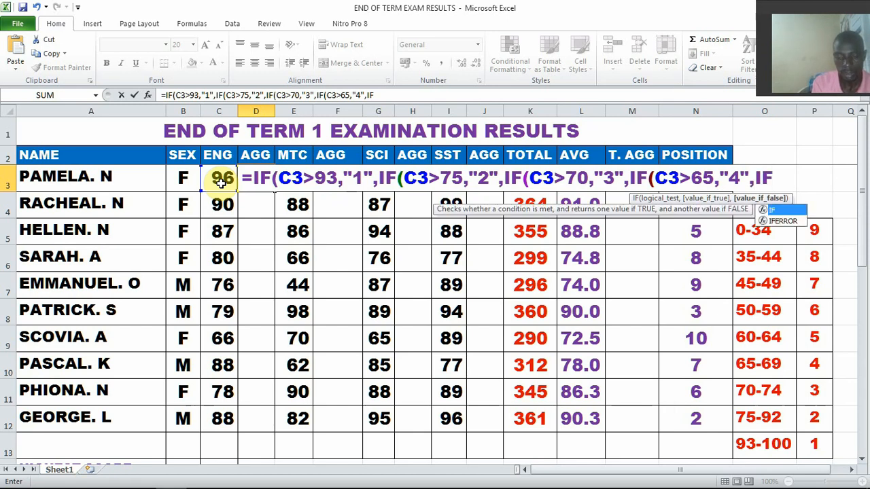
text(()
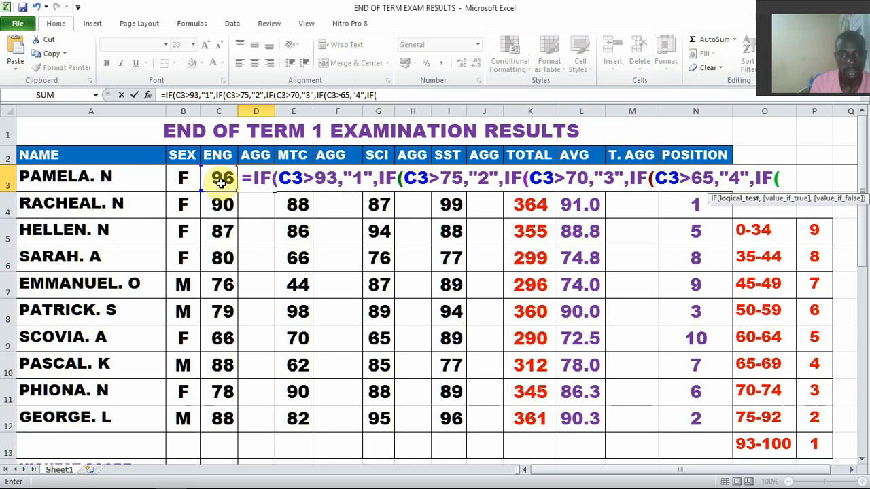
Add the aggregate 5 condition for English marks above 60 to D3's formula: ,IF(C3>60,"5"
click(220, 182)
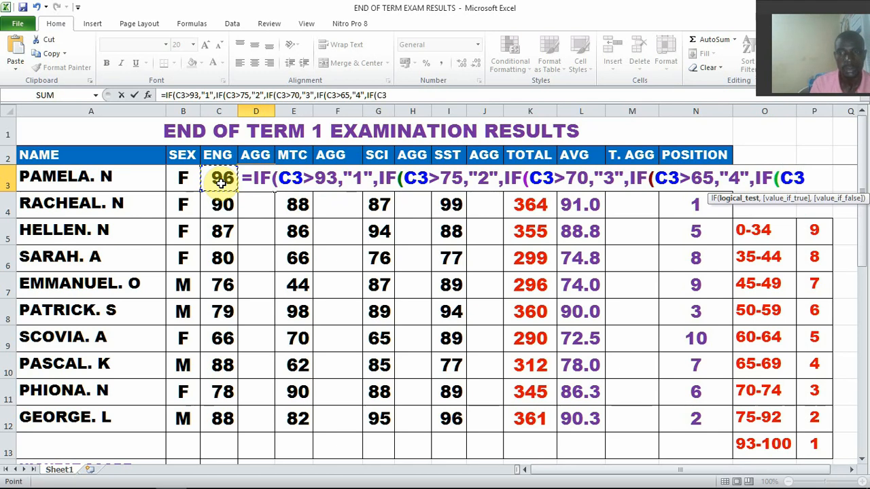
text(>)
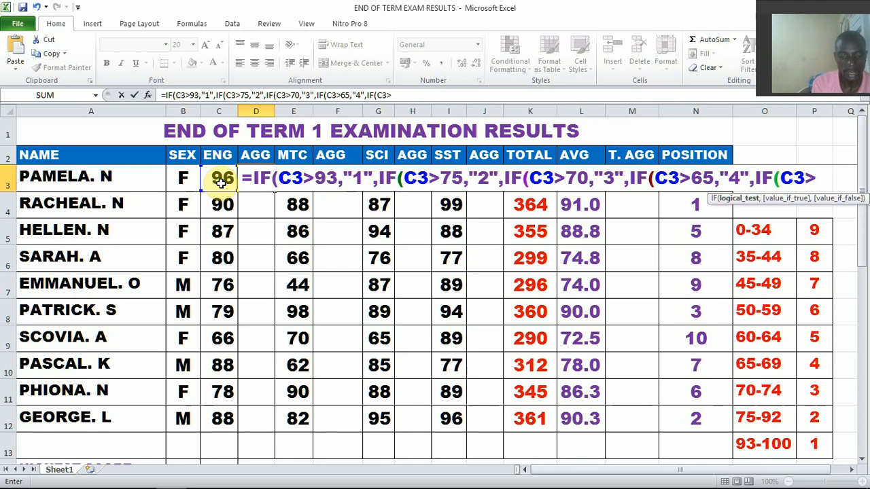
text(6)
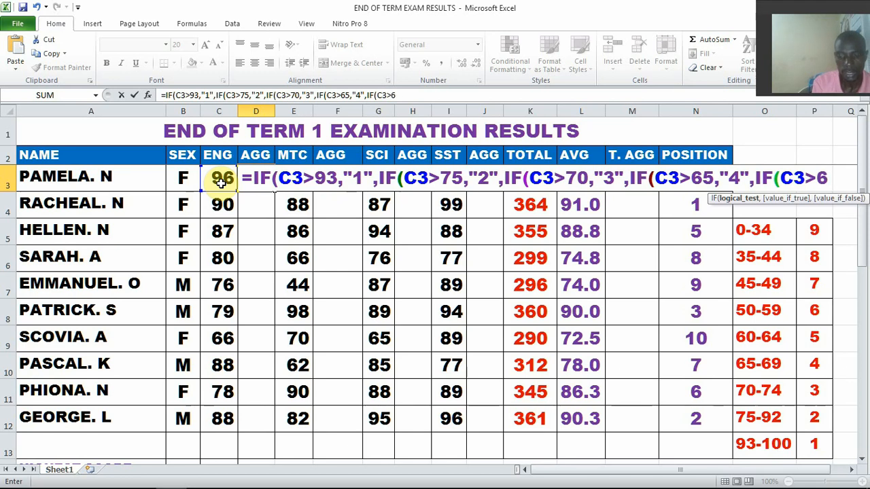
text(0,)
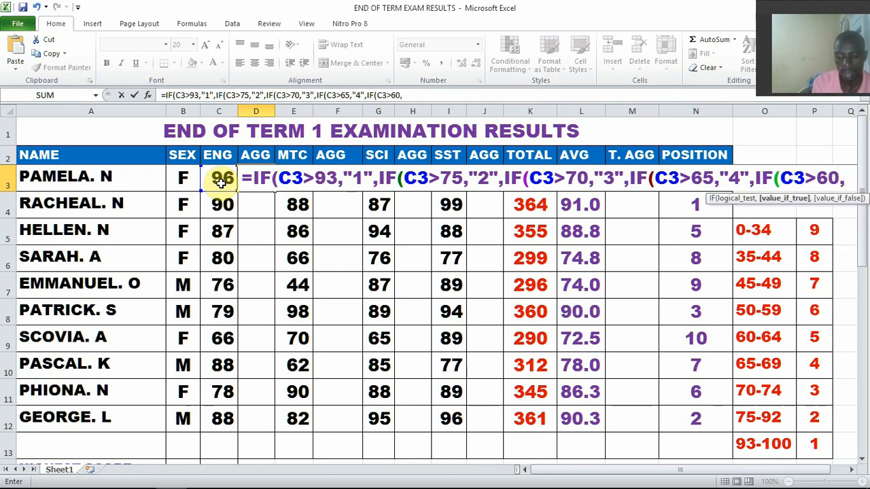
text(")
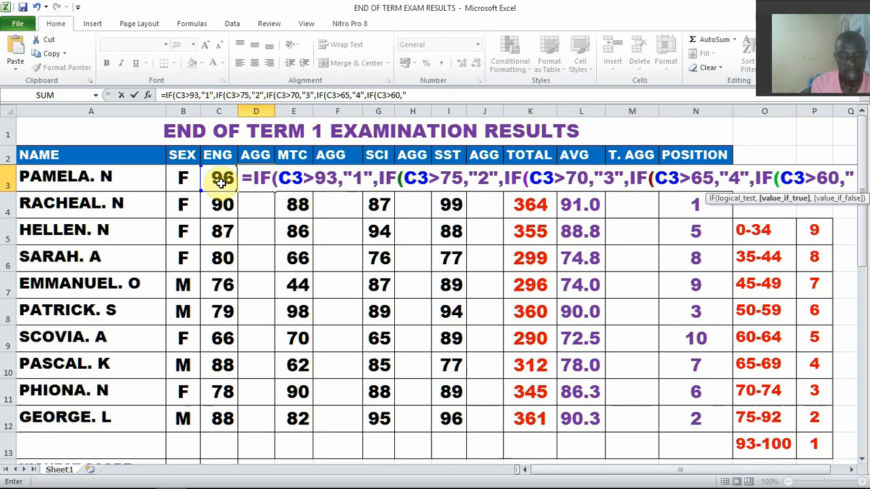
text(5)
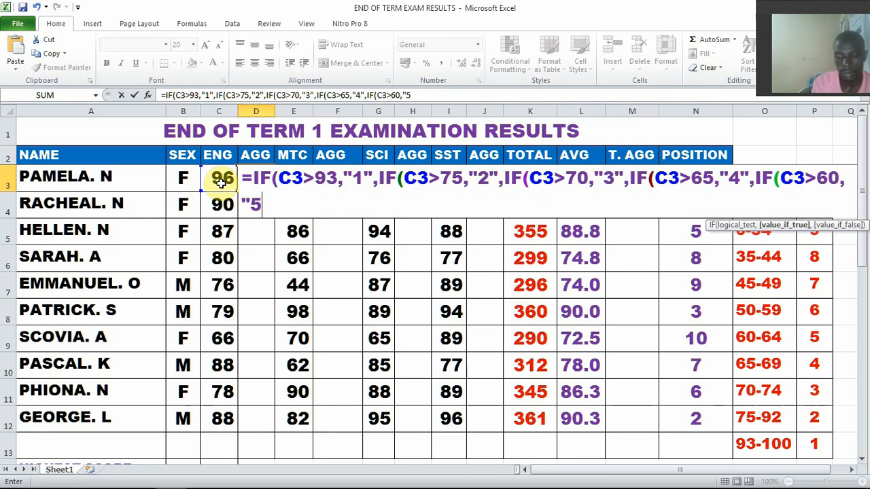
text(")
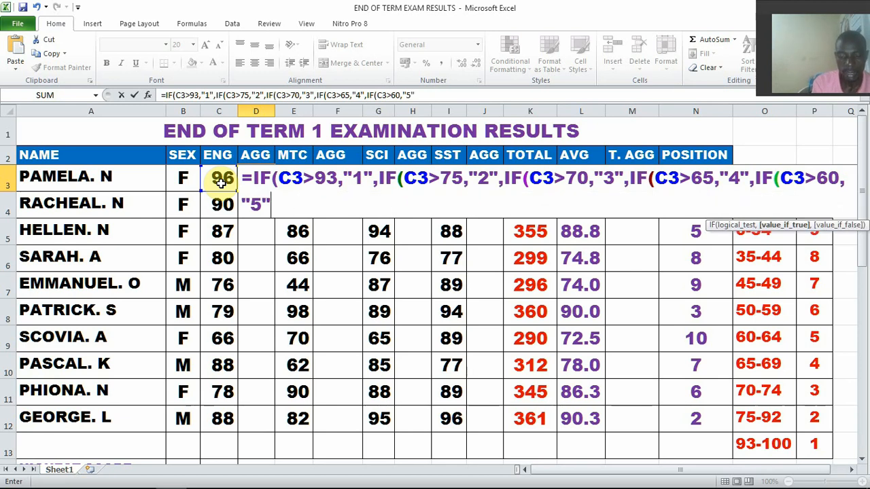
text(,IF)
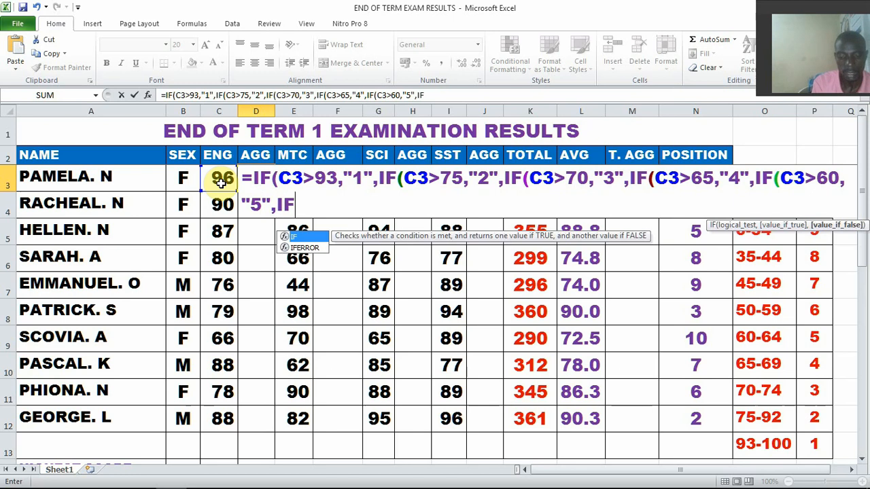
text(()
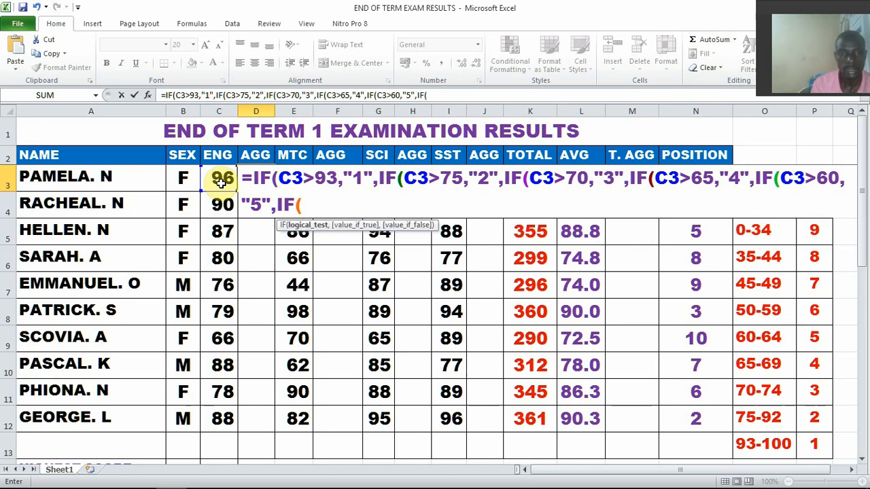
Add the aggregate 6 condition for English marks above 50 to D3's formula: ,IF(C3>50,"6"
click(221, 184)
text(>)
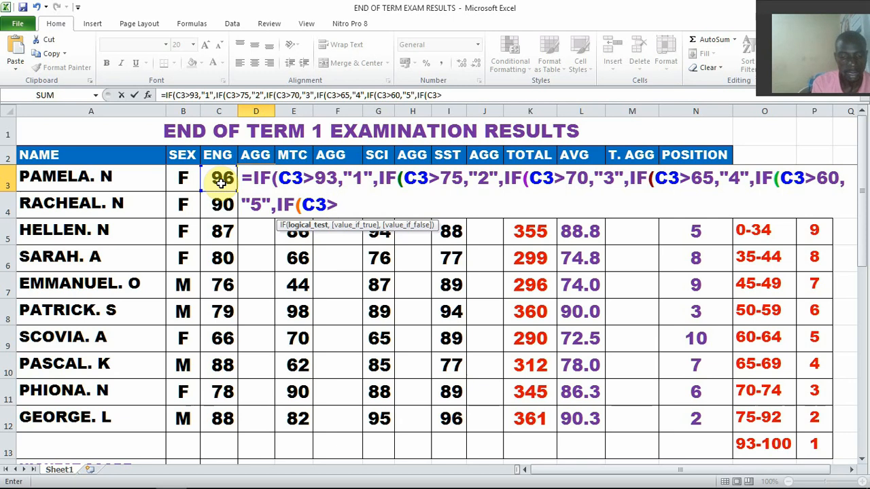
text(50,)
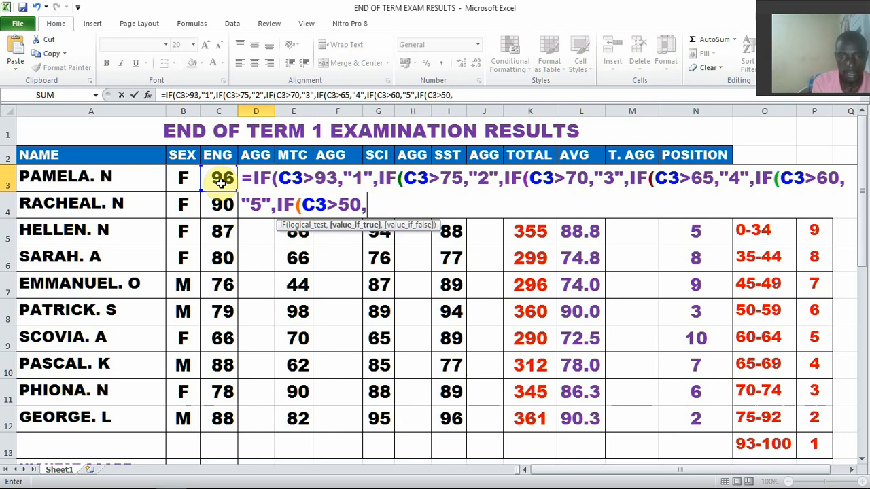
text(")
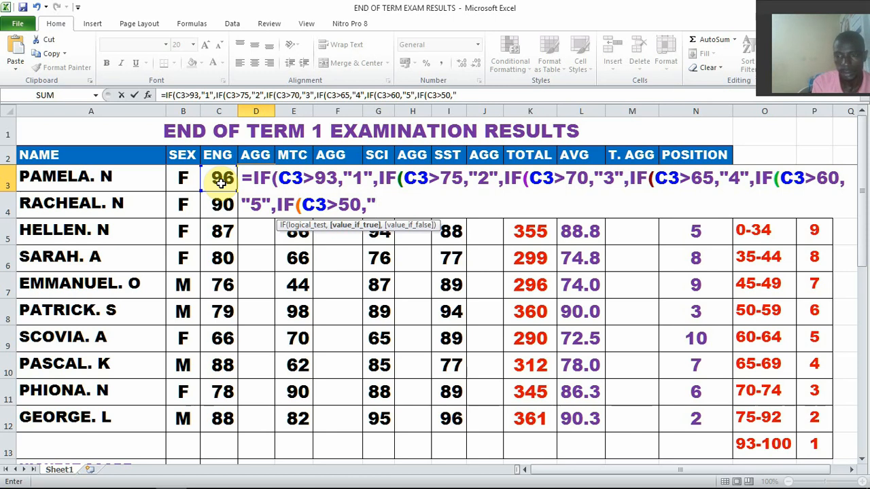
text(6)
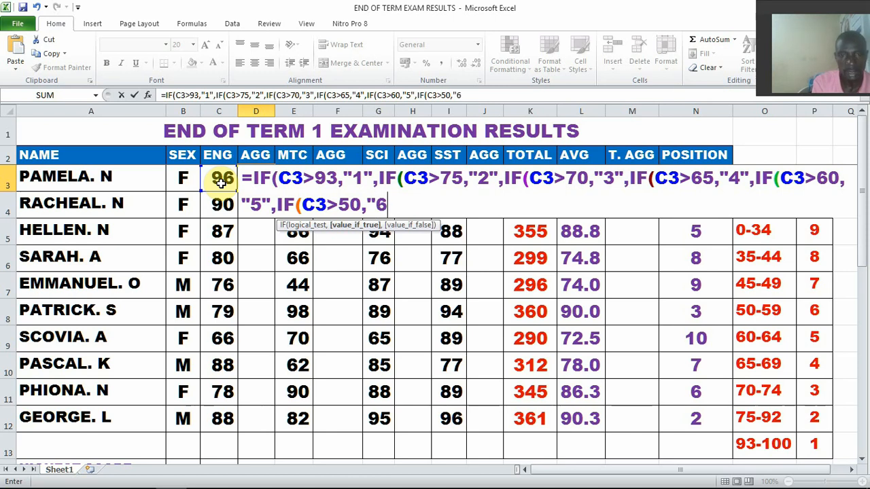
text(",)
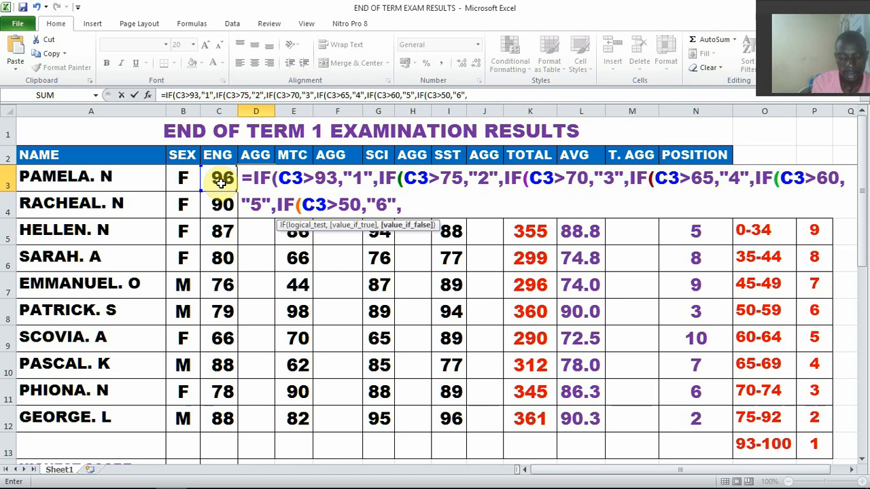
text(IF()
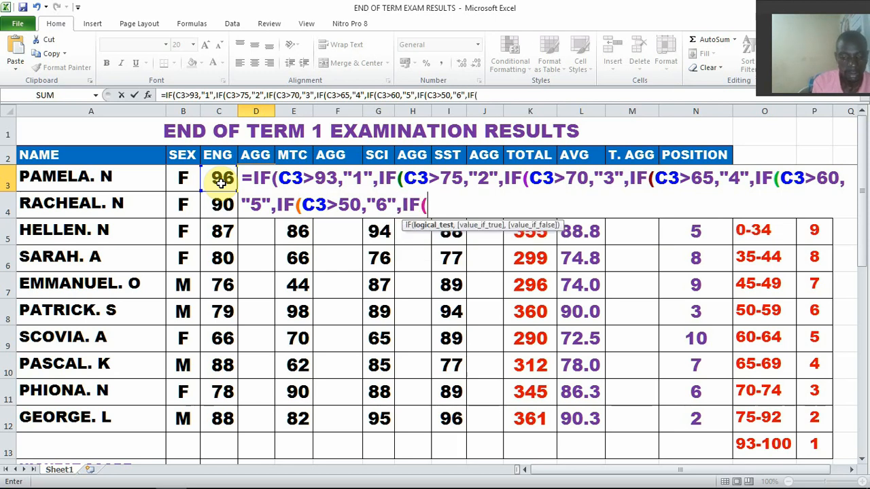
Add the aggregate 7 condition for English marks above 45 to D3's formula: ,IF(C3>45,"7",
click(221, 182)
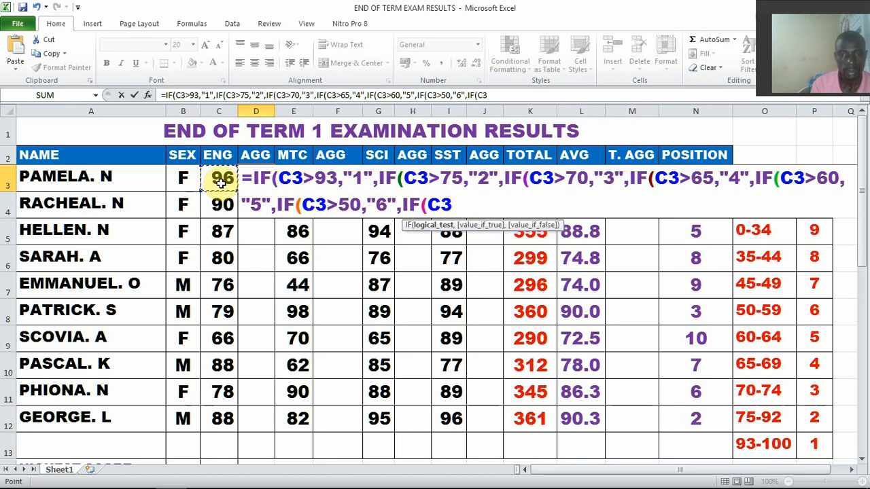
text(>)
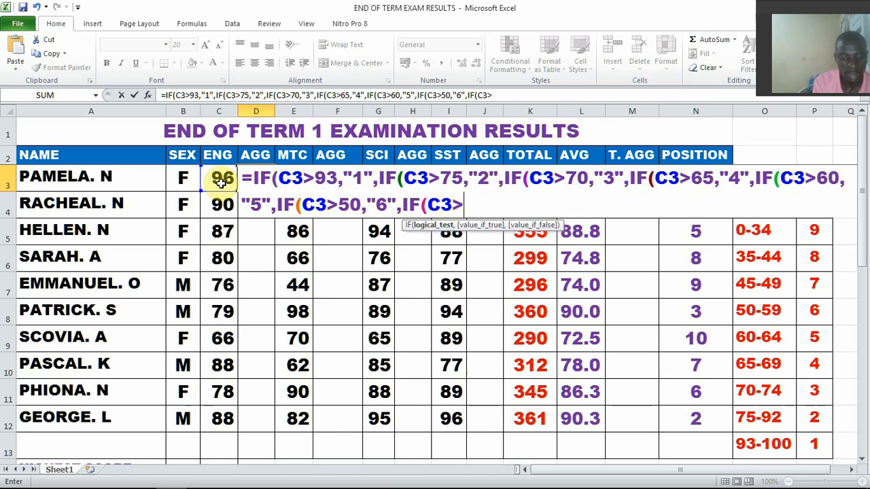
text(45)
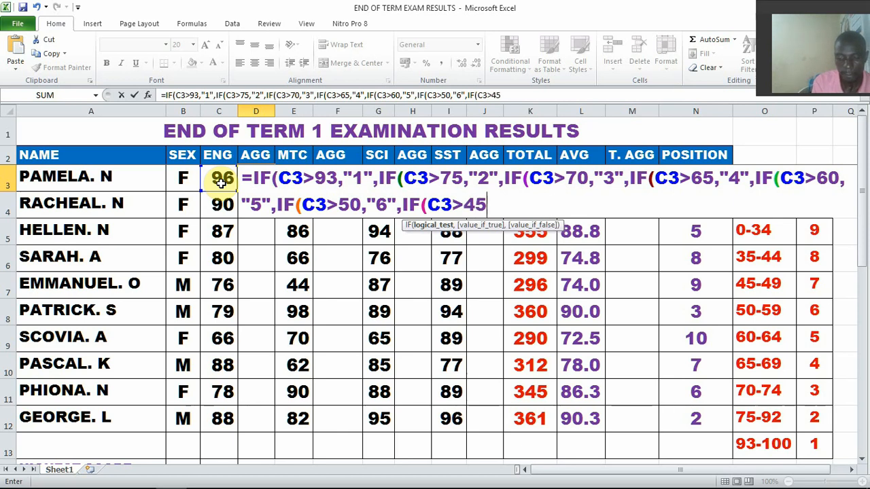
text(,")
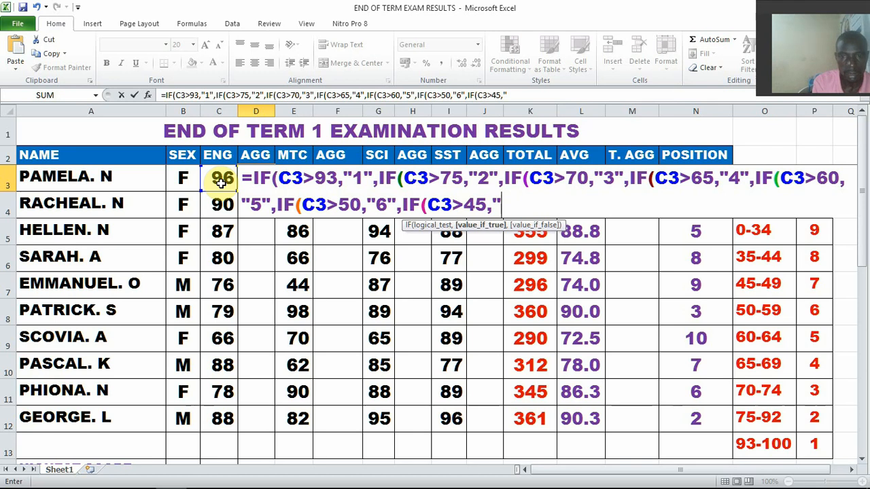
text(7",)
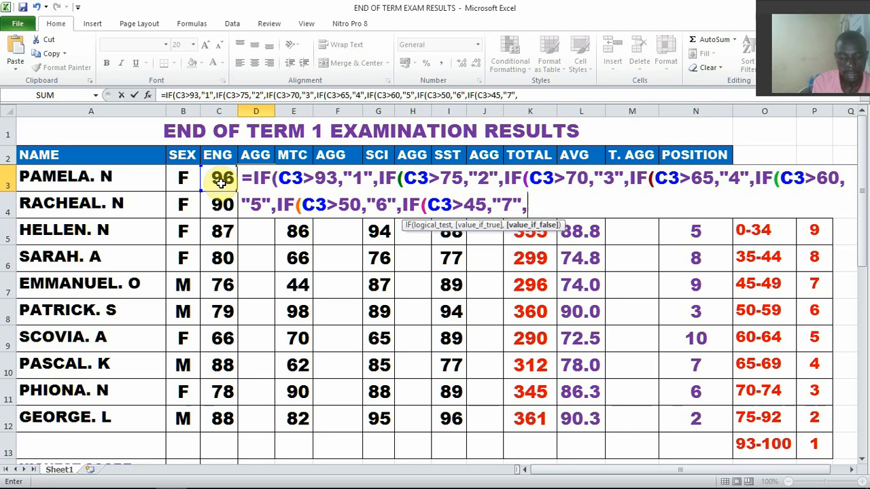
text(IF()
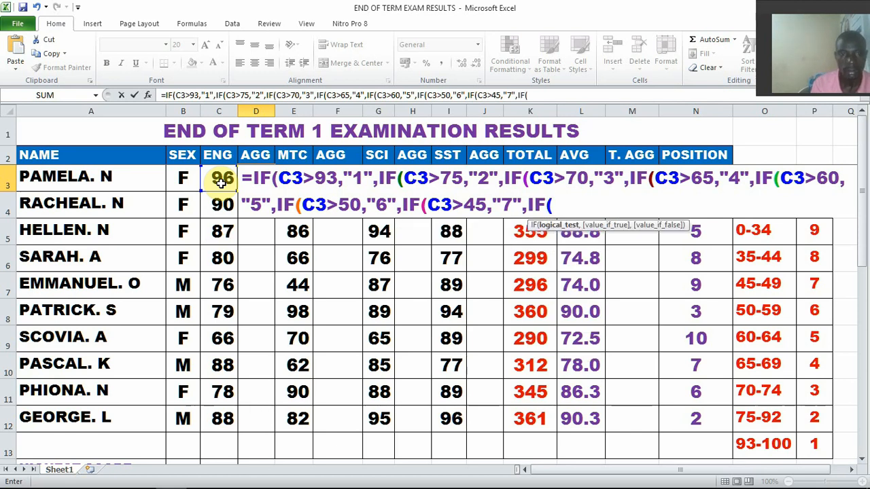
Add the aggregate 8 condition for English marks above 35 to D3's formula: IF(C3>35,"8"
click(221, 182)
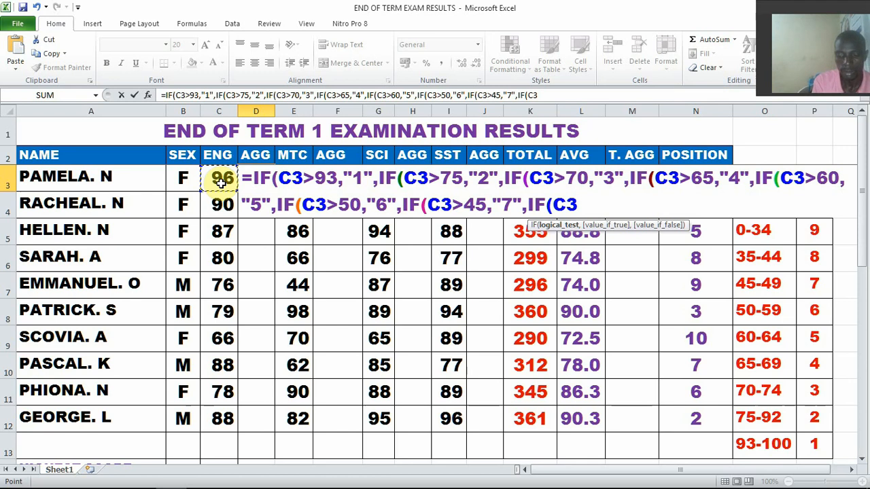
text(>35)
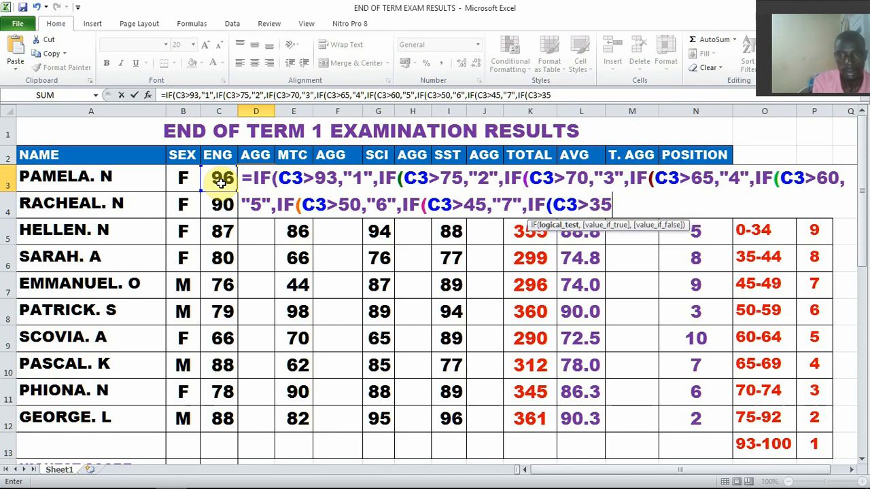
text(,")
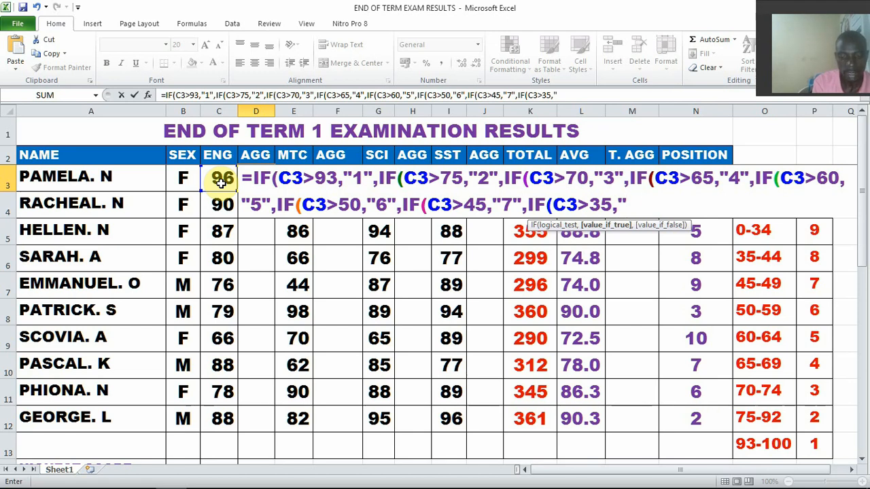
text(8")
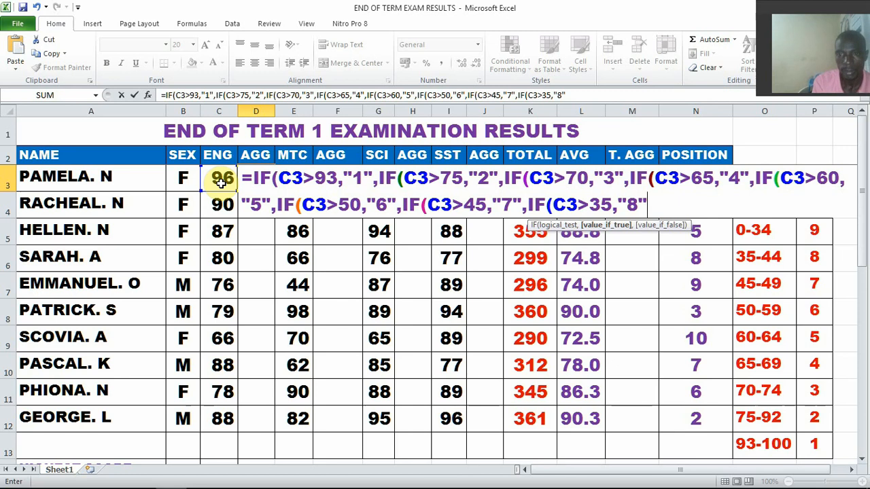
text(,)
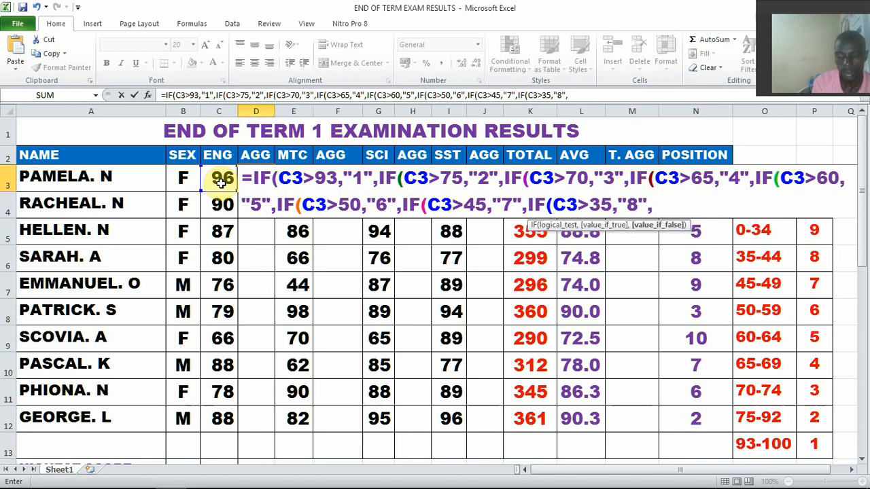
text(IF()
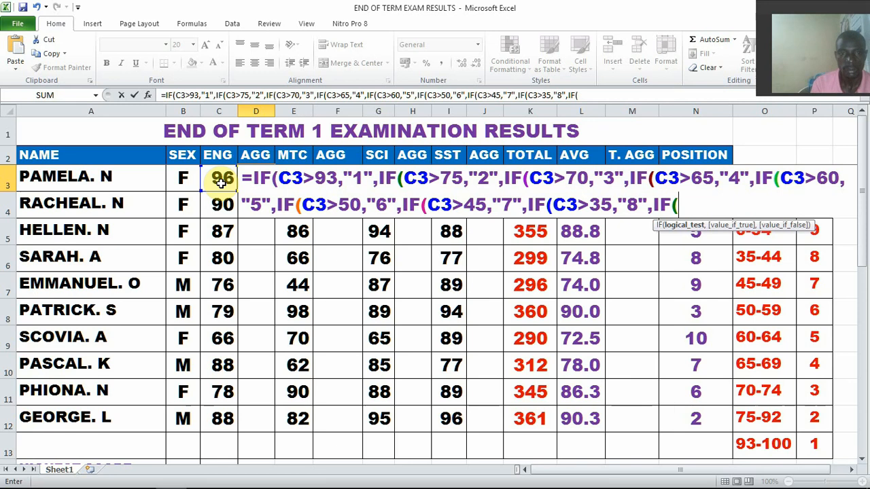
Add the final aggregate 9 condition for English marks below 34 to D3's formula: ,IF(C3<34,"9"
click(221, 183)
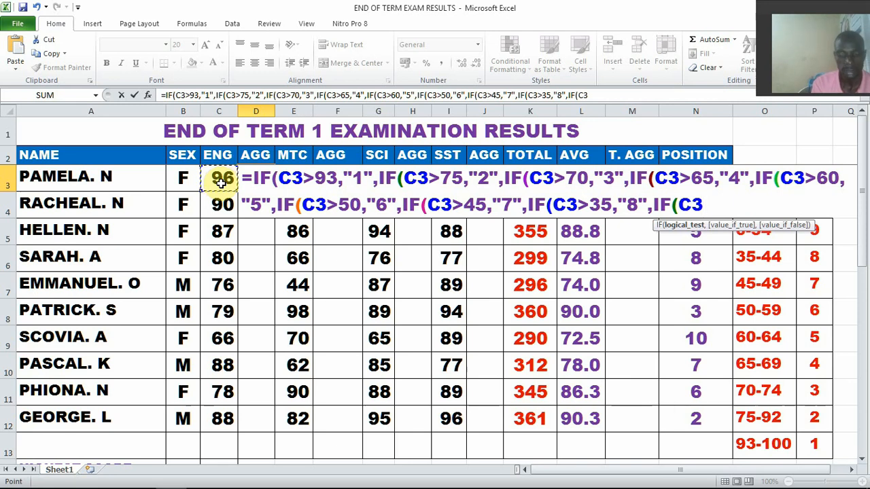
text(<)
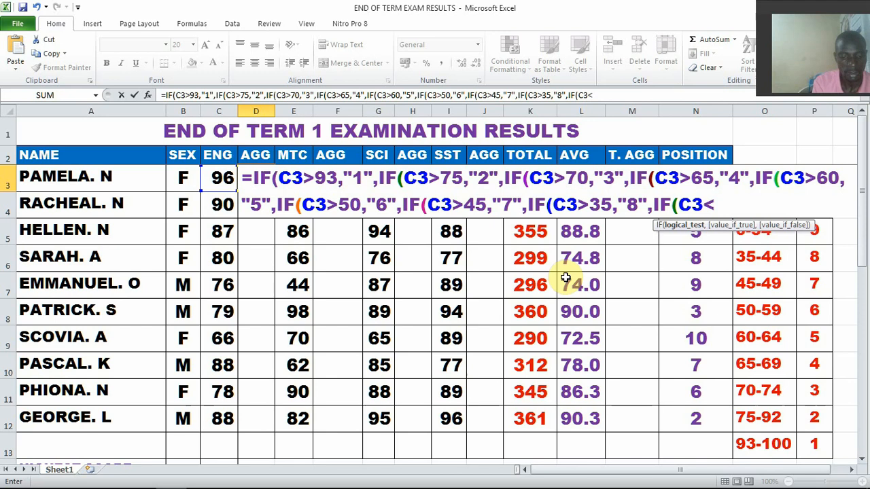
text(34)
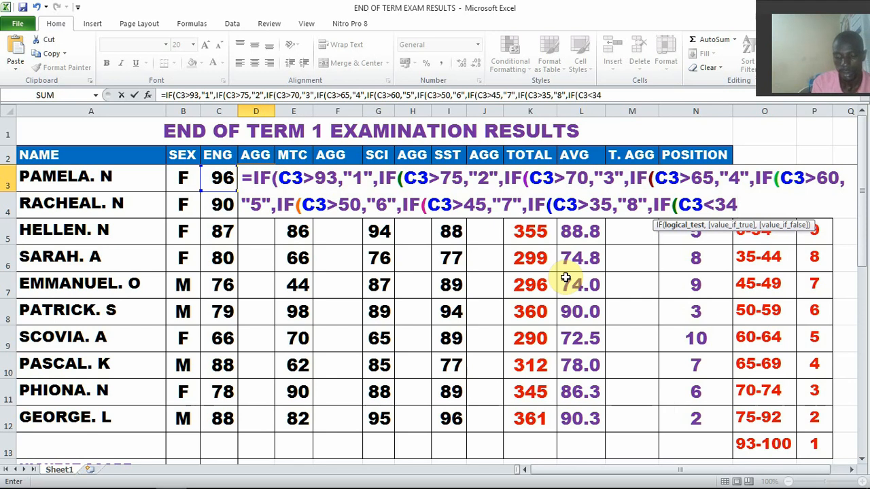
text(,"9)
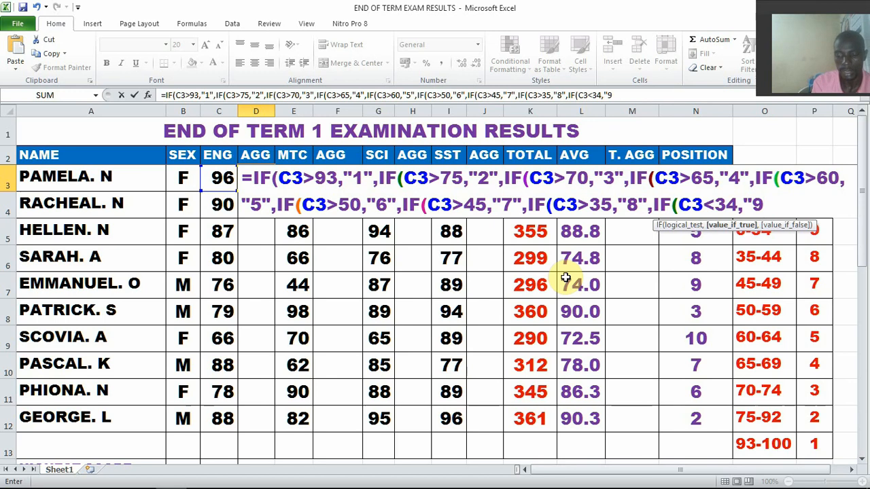
text(")
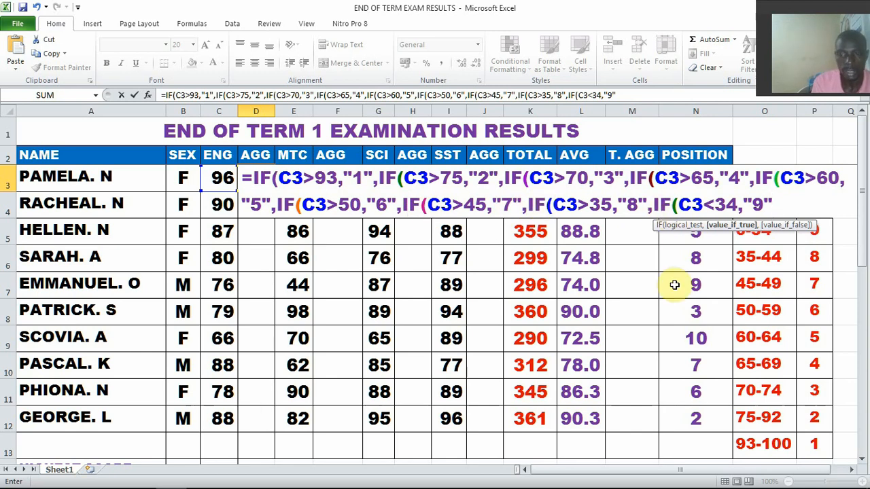
Close all the nested IFs in D3's formula with nine closing parentheses and enter the formula
text()))
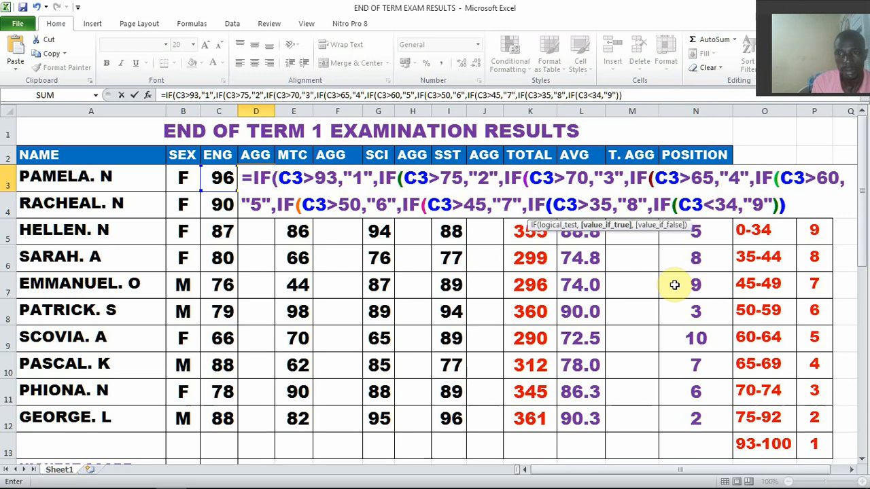
text()))))))
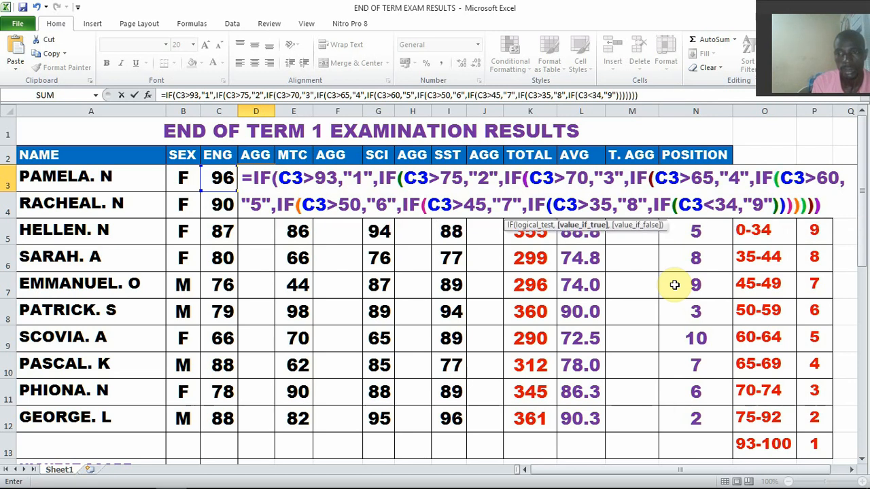
text())
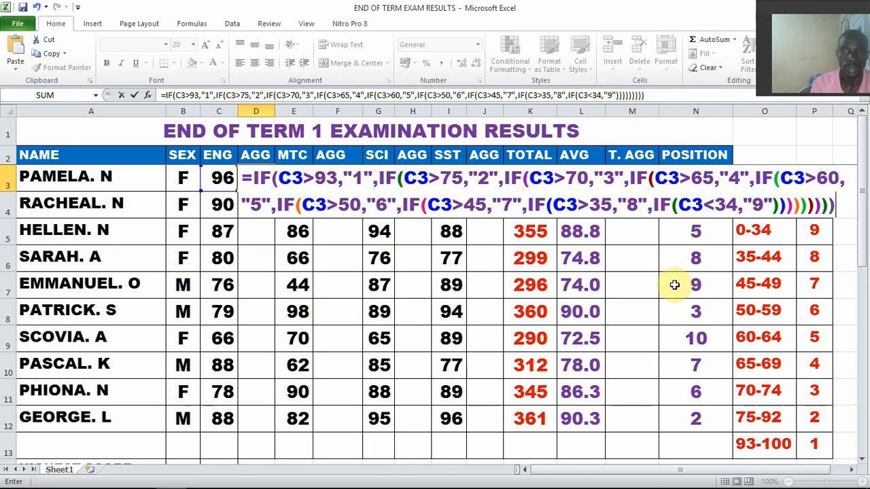
key(Return)
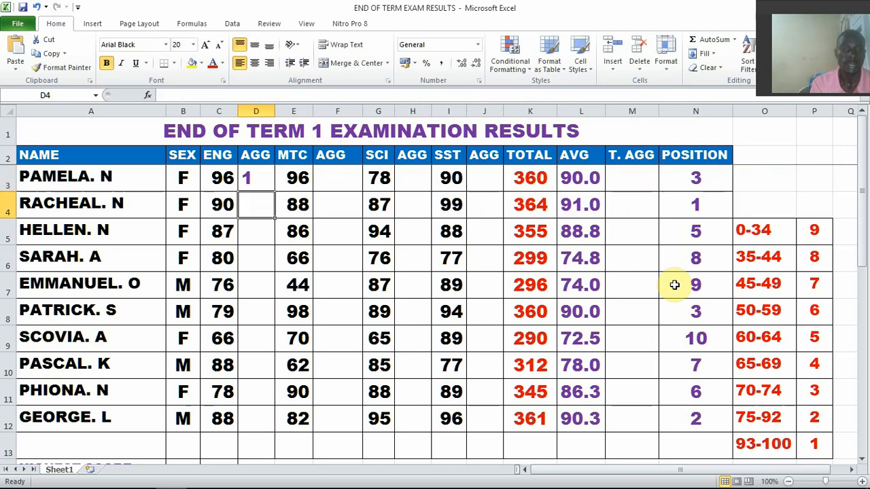
Fill D3's aggregate formula down to D12 and center the English aggregates in their cells
click(256, 179)
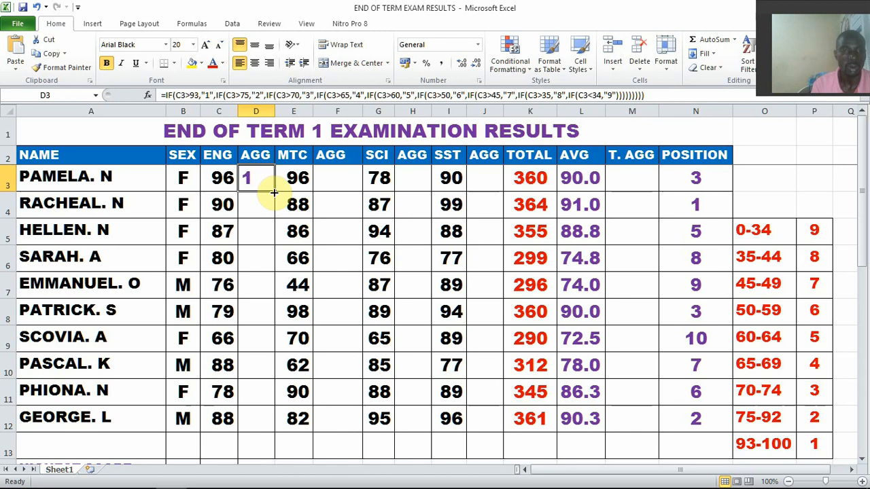
drag(274, 193, 274, 193)
drag(274, 207, 265, 428)
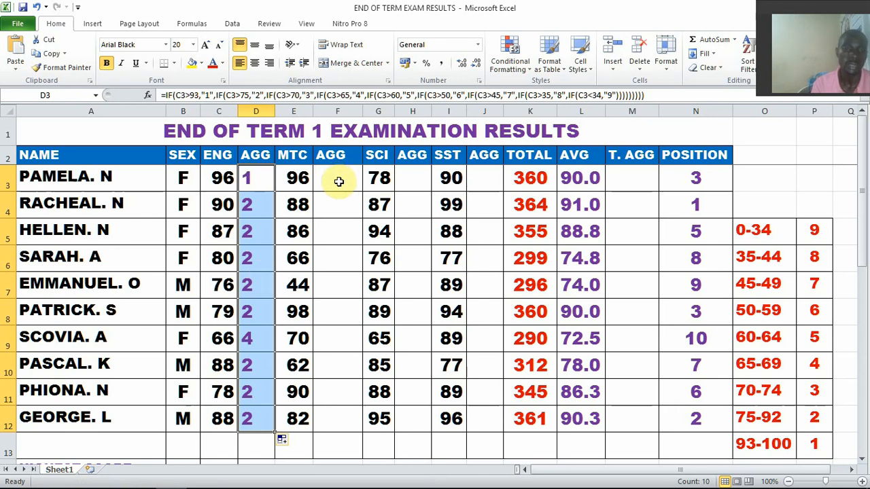
click(255, 62)
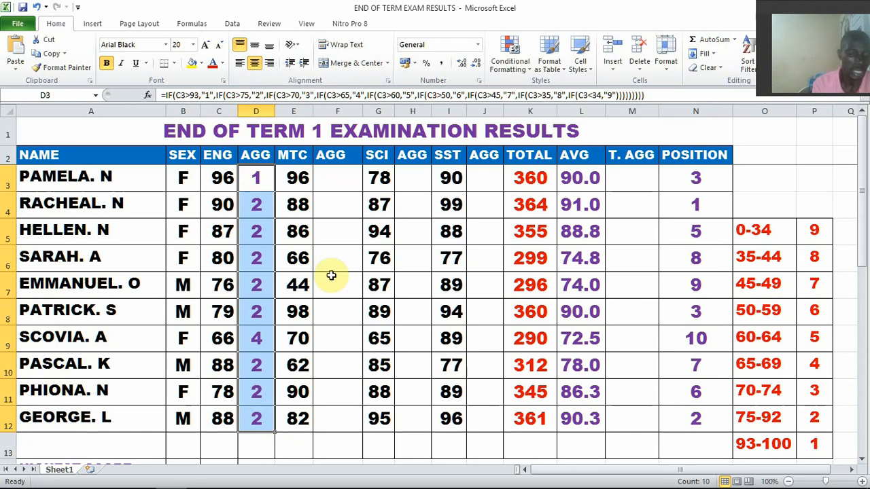
Copy the English aggregate formulas in D3:D12 into the MTC, SCI and SST aggregate columns, starting at F3, H3 and J3
key(ctrl+c)
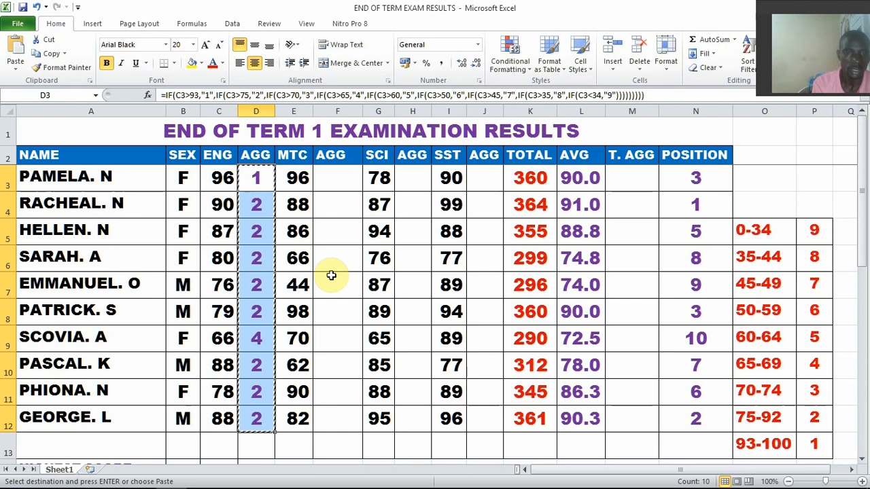
click(334, 181)
key(ctrl+v)
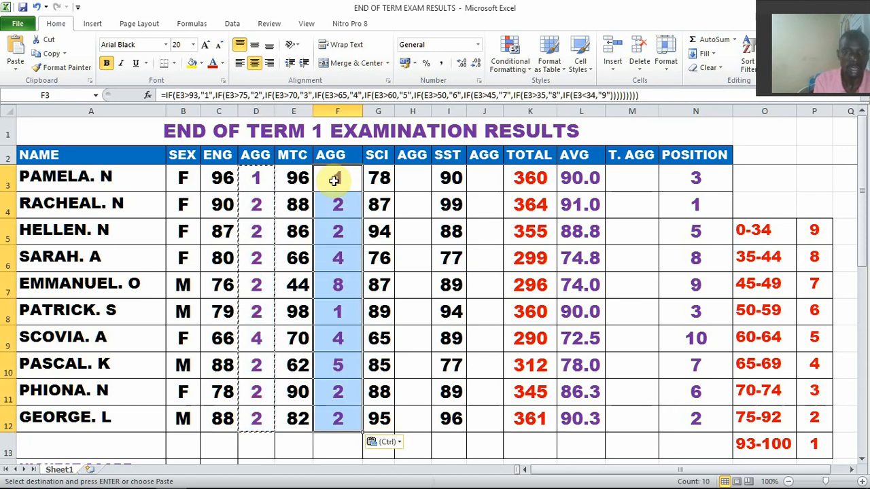
click(408, 181)
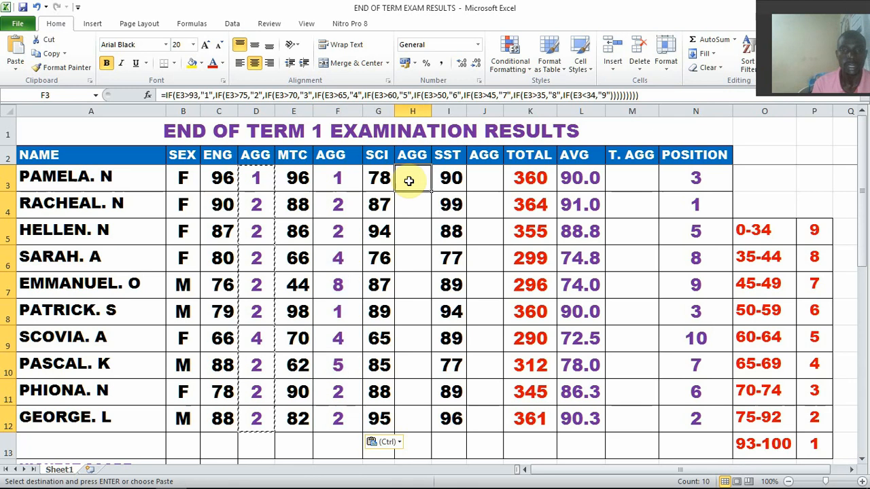
key(ctrl+v)
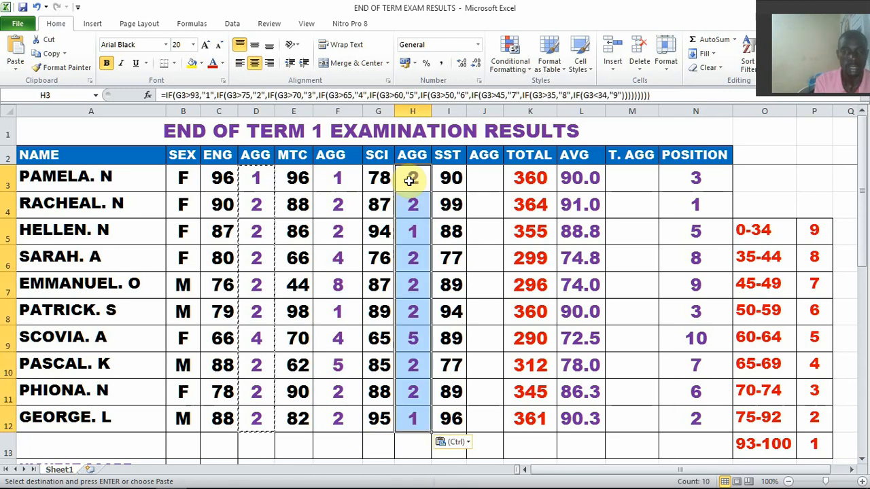
click(479, 184)
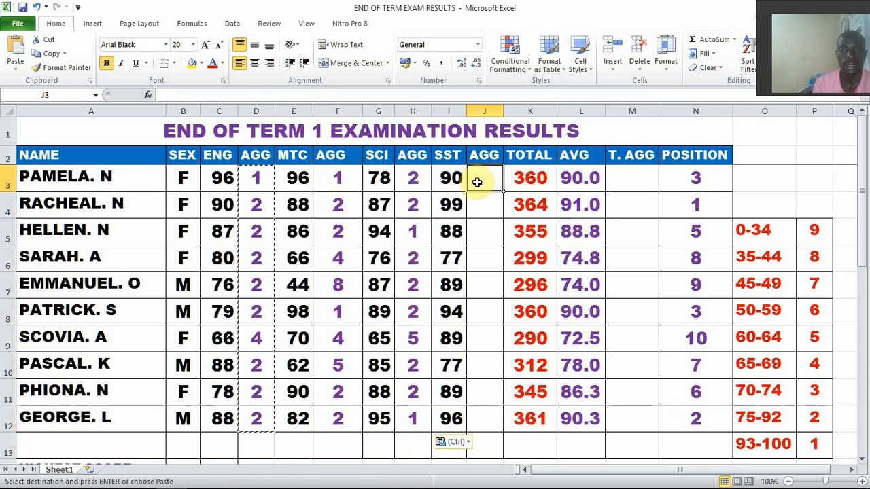
key(ctrl+v)
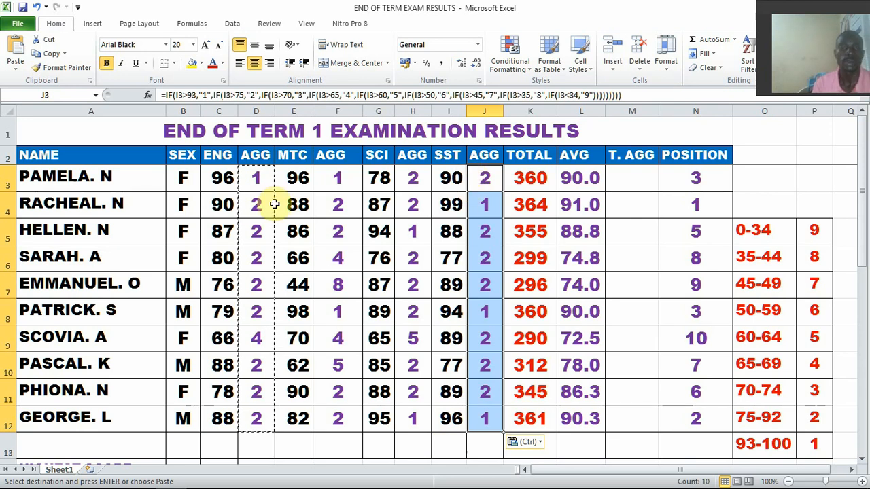
key(Escape)
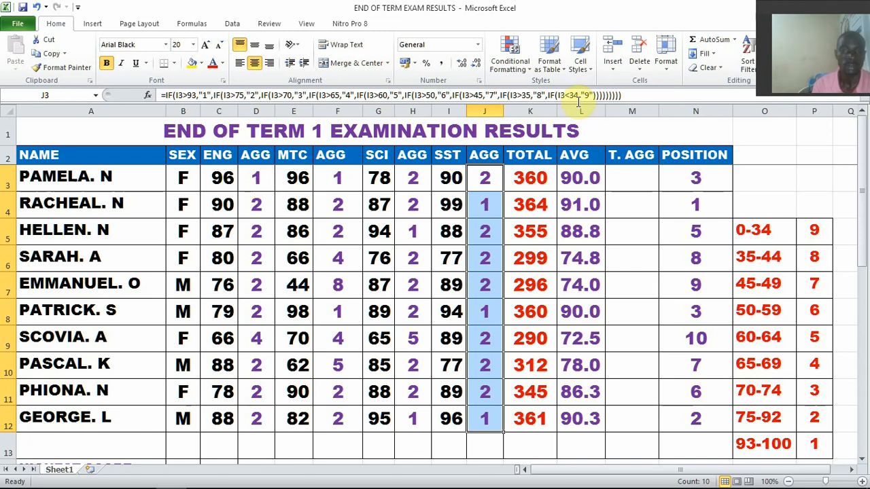
Copy J3's full nested IF formula into the FORMULARS Word document below the RANK formula, and return to the Excel results sheet
drag(629, 93, 155, 88)
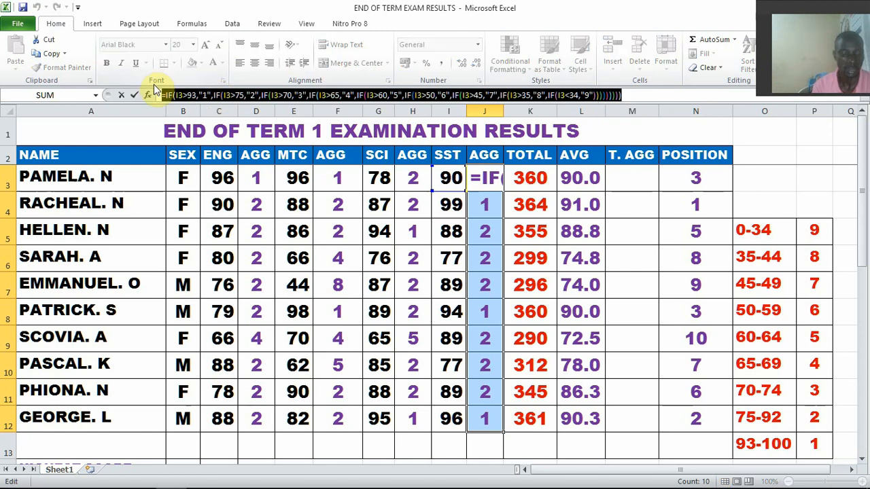
key(ctrl+c)
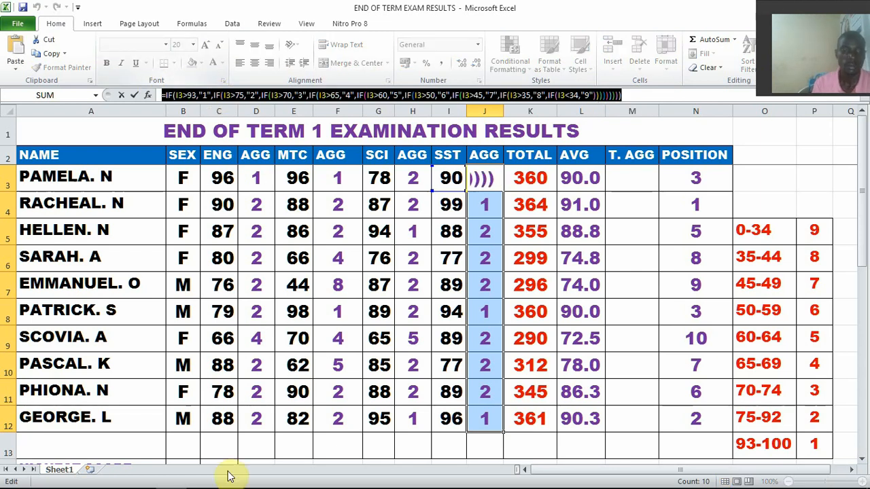
mouse_move(281, 477)
click(113, 483)
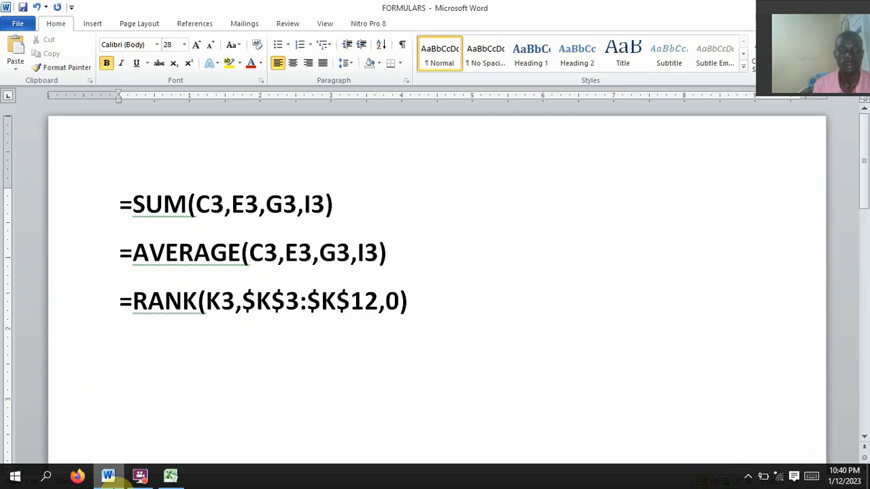
key(ctrl+v)
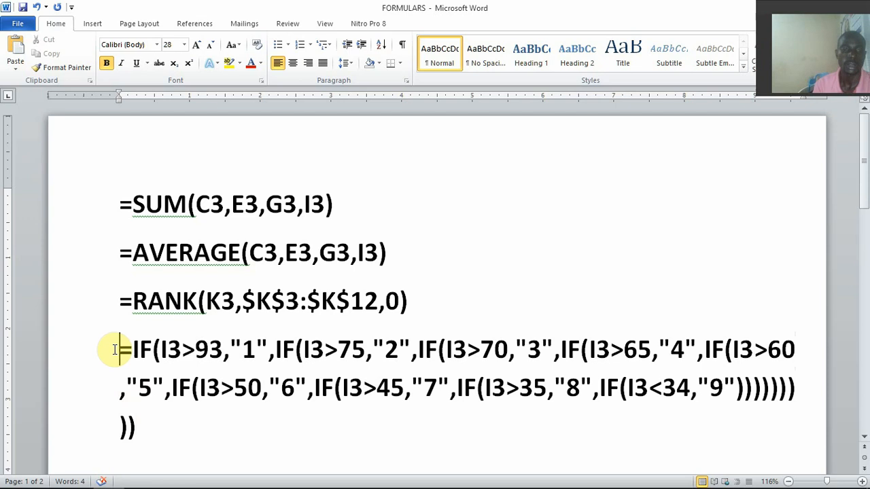
drag(120, 349, 152, 418)
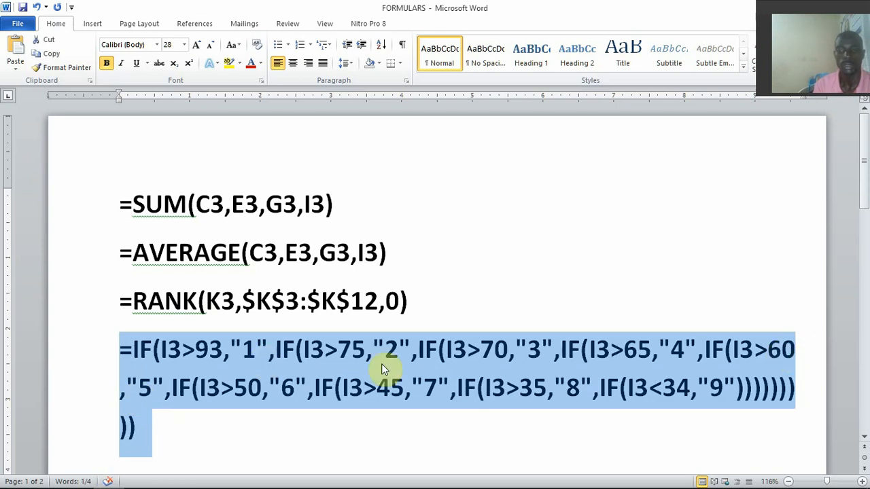
click(324, 386)
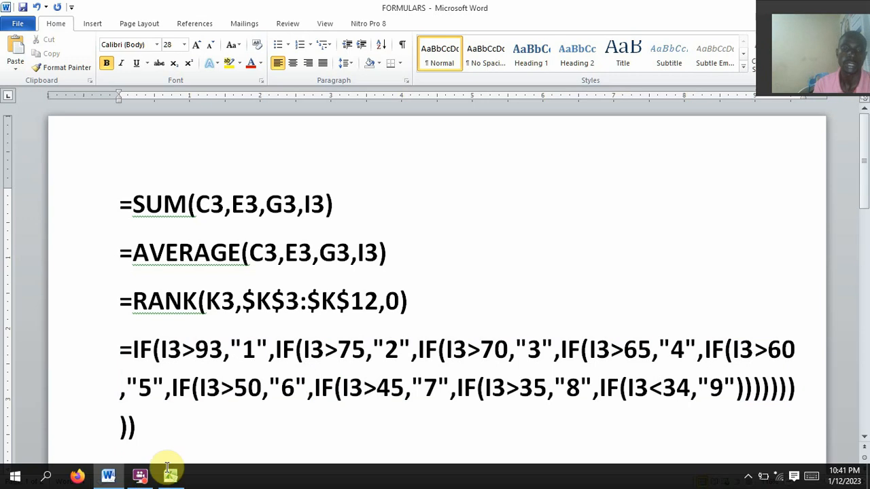
click(172, 477)
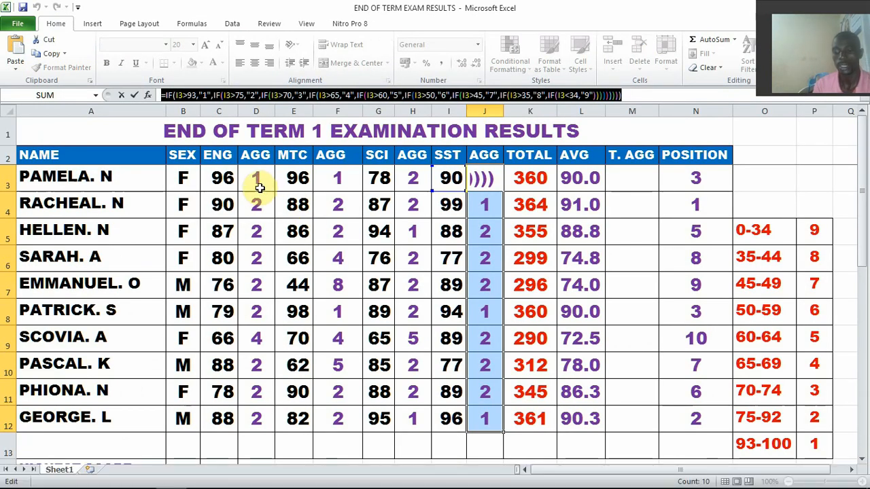
key(Return)
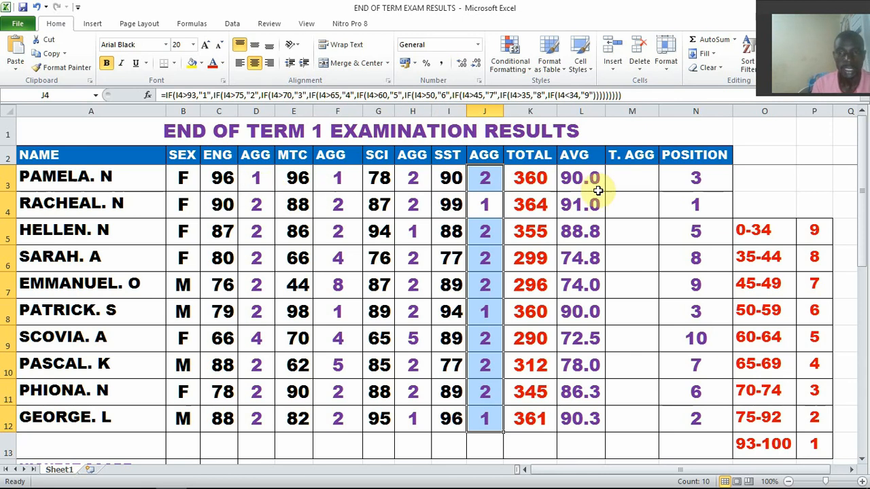
Start the total aggregate formula in M3 with an equals sign, dropping the SUM function
click(621, 178)
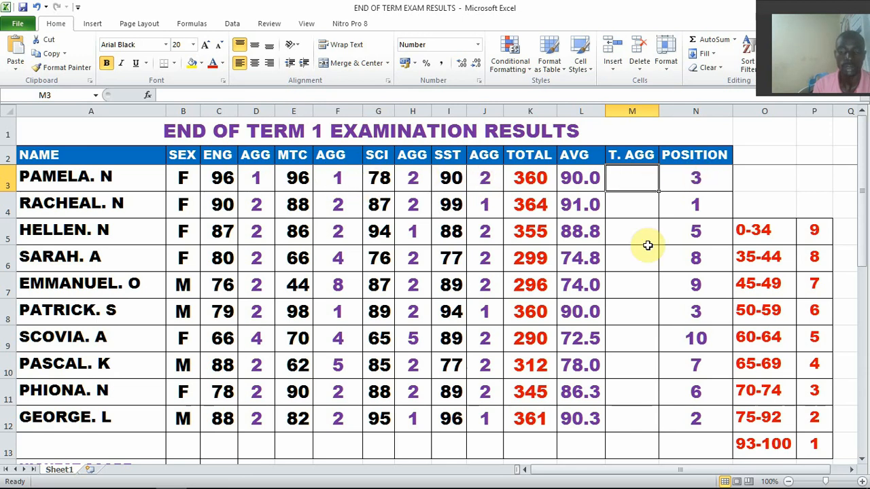
text(=S)
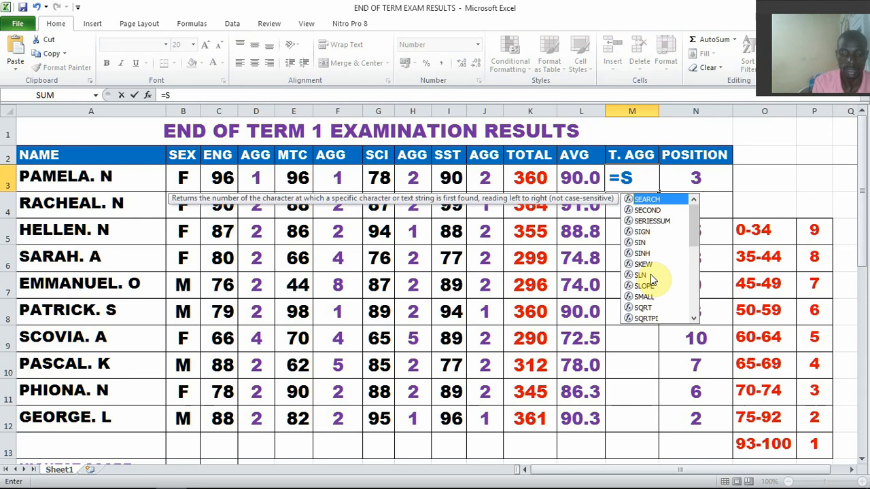
text(UM)
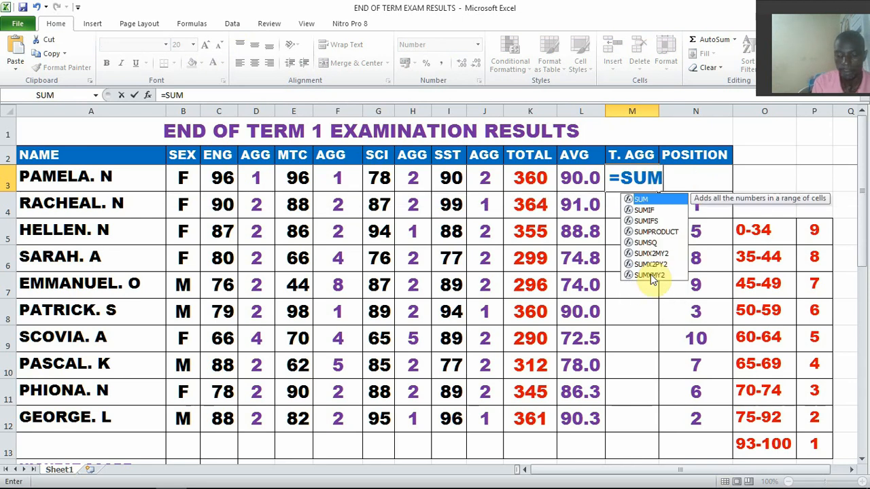
text(()
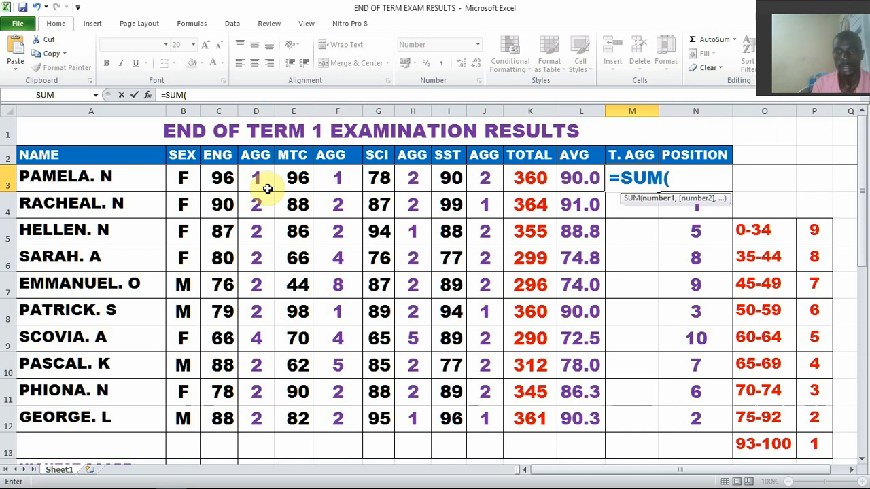
key(BackSpace)
key(BackSpace)
key(BackSpace)
key(BackSpace)
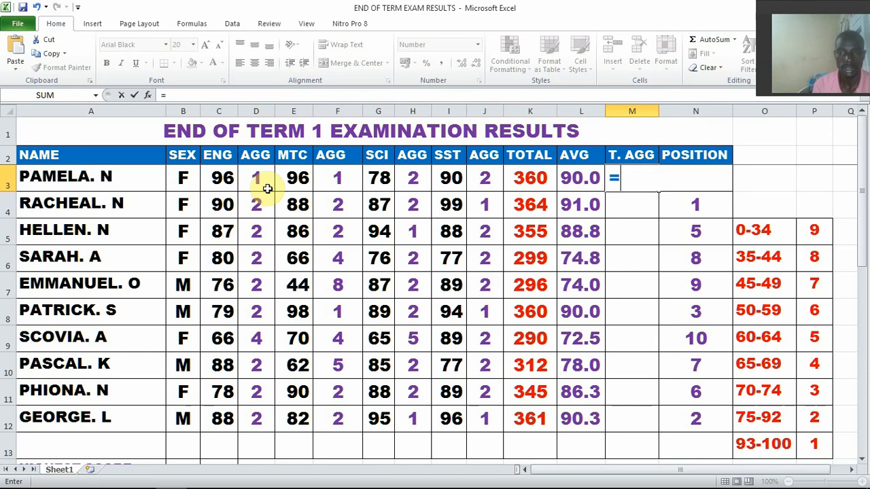
Complete M3's formula by adding the four subject aggregates: =D3+F3+H3+J3
click(260, 180)
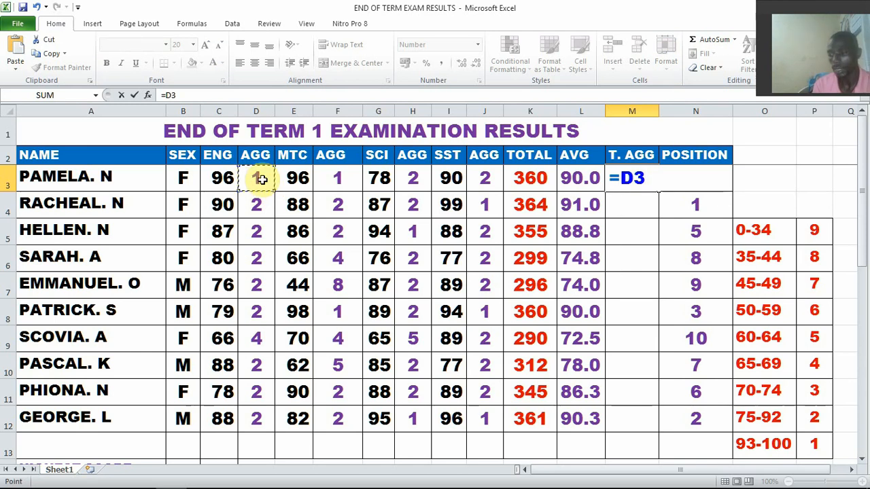
text(+)
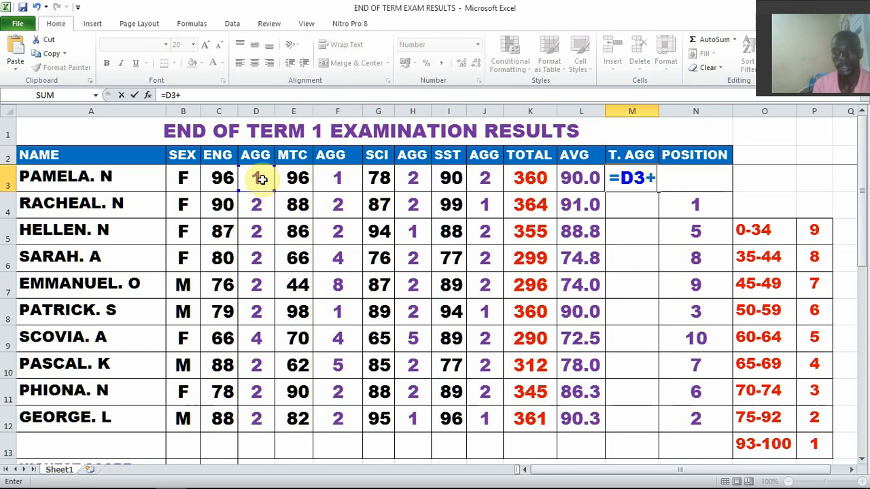
click(331, 180)
text(+)
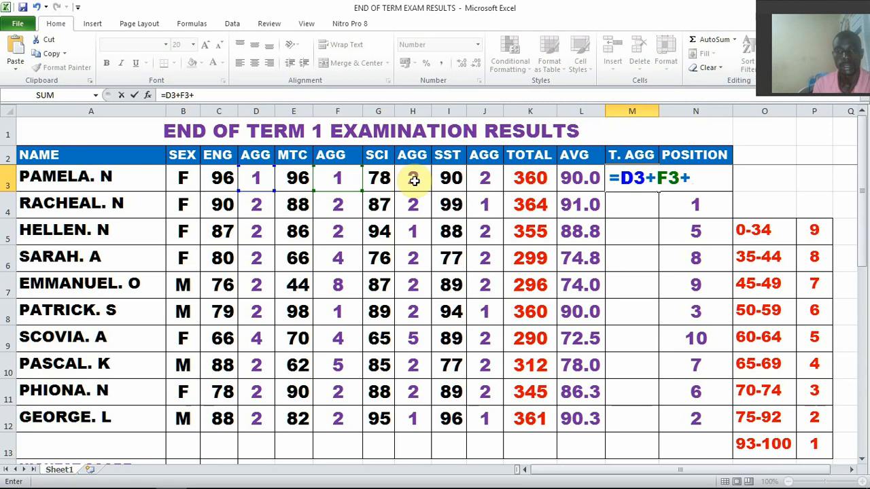
click(413, 180)
text(+)
click(484, 178)
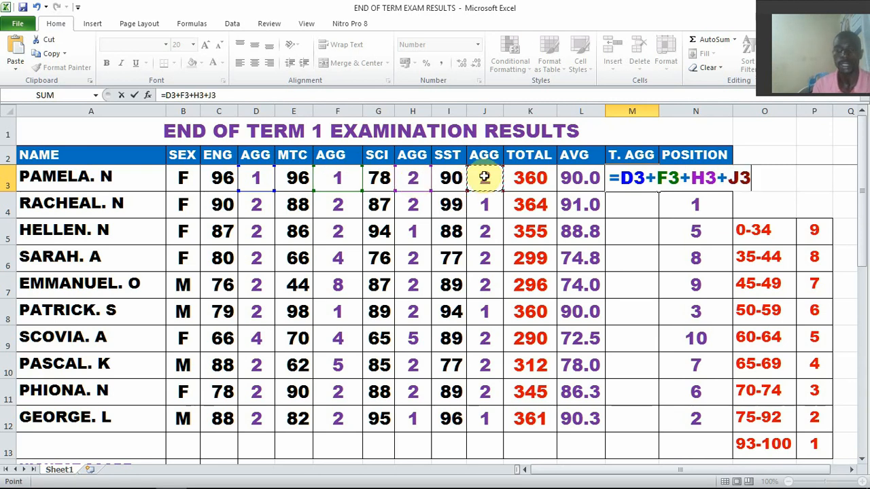
key(Return)
Fill M3's total aggregate formula down to M12 and center the results in their cells
click(634, 176)
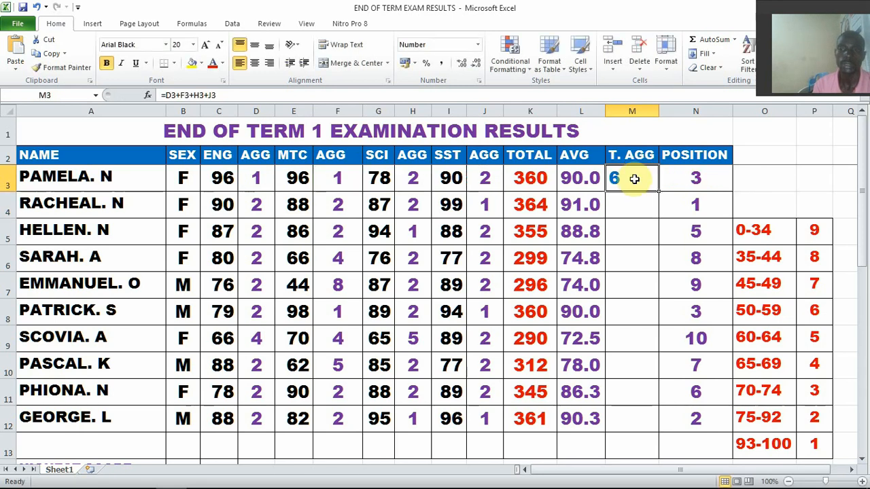
drag(659, 192, 646, 419)
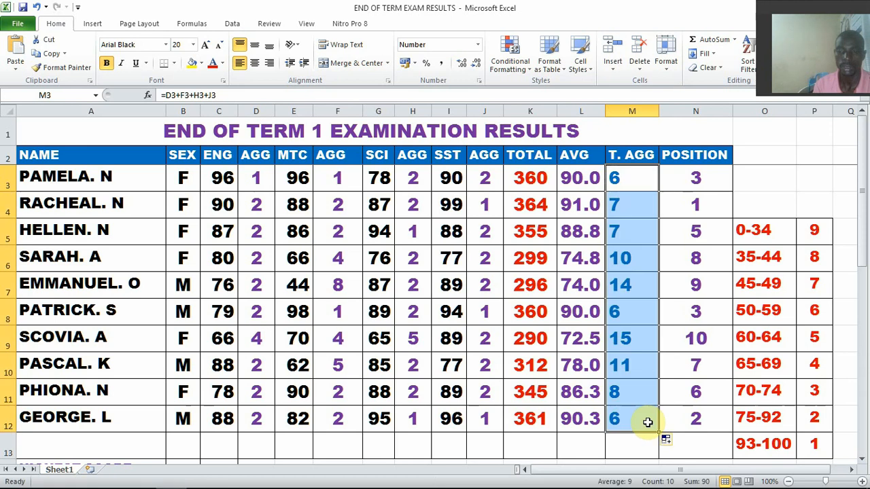
click(255, 62)
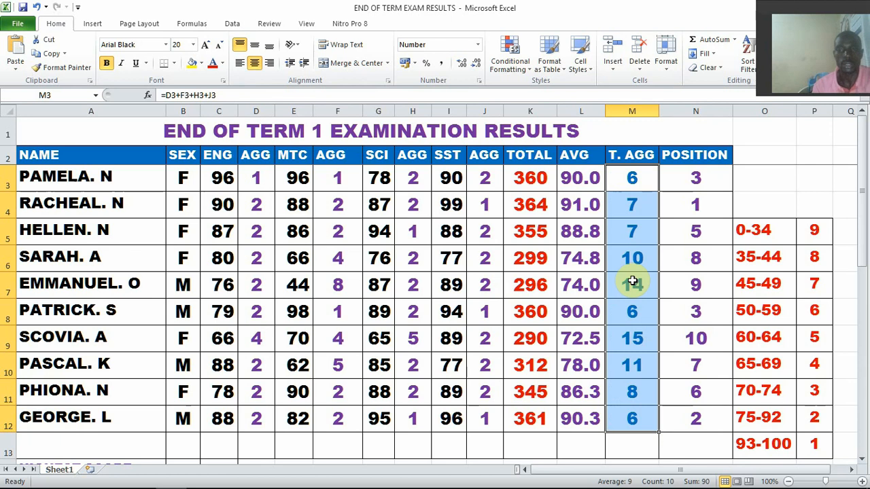
click(627, 184)
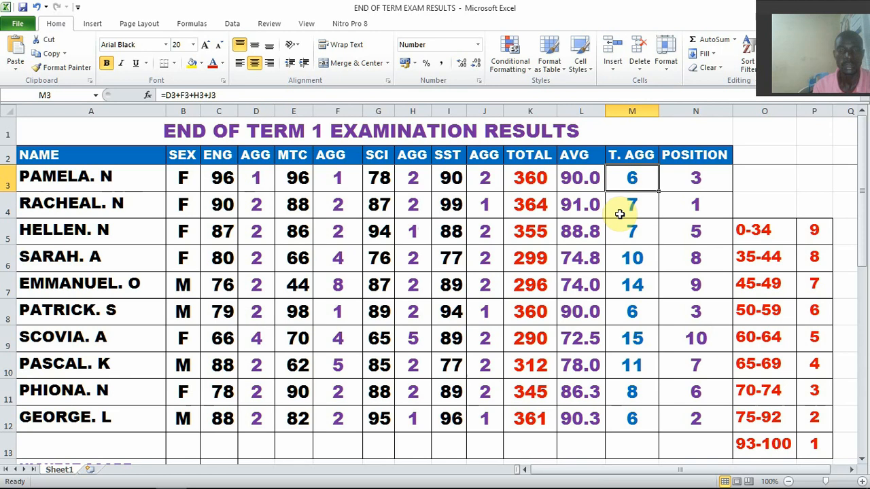
Review the remaining question items from Maximum to Countif and the summary rows from HIGHEST SCORE to NO. OF FEMALES
scroll(240, 270, down, 5)
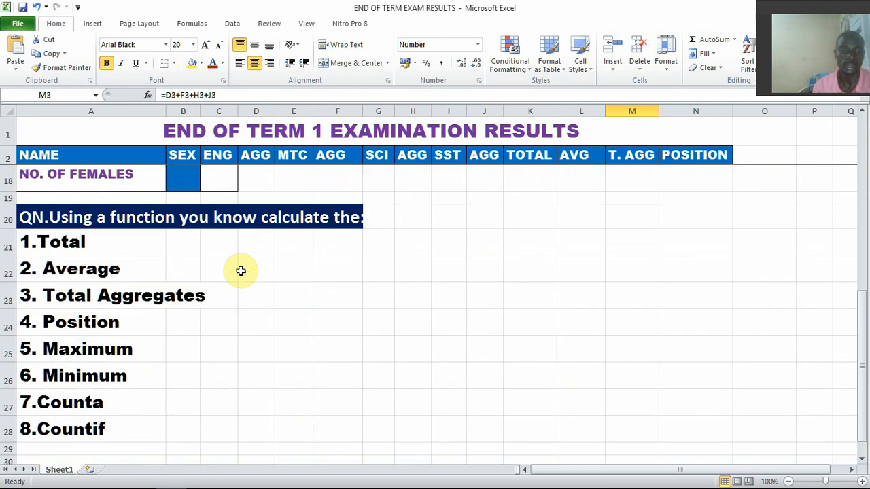
click(93, 352)
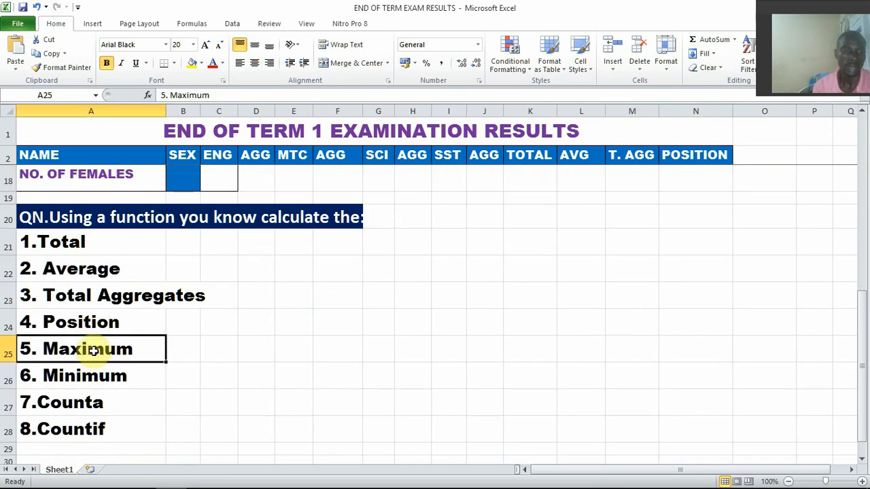
click(90, 380)
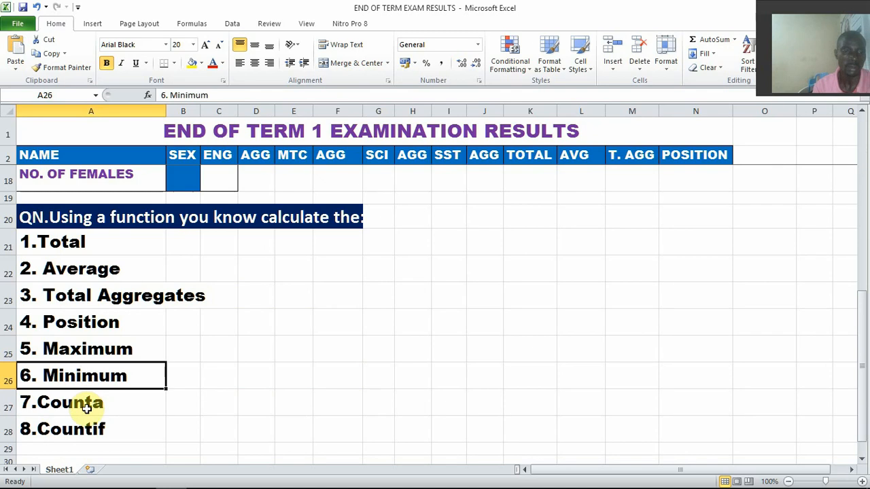
click(90, 404)
click(85, 431)
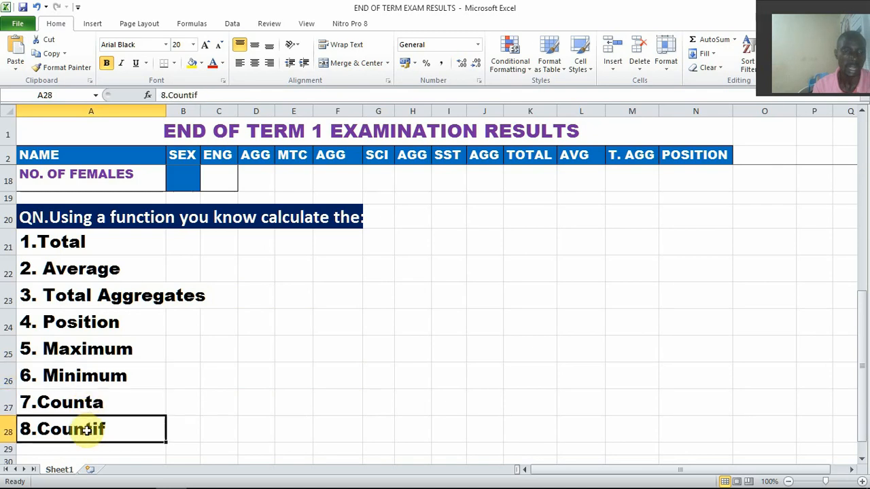
scroll(338, 315, up, 1)
scroll(339, 315, up, 2)
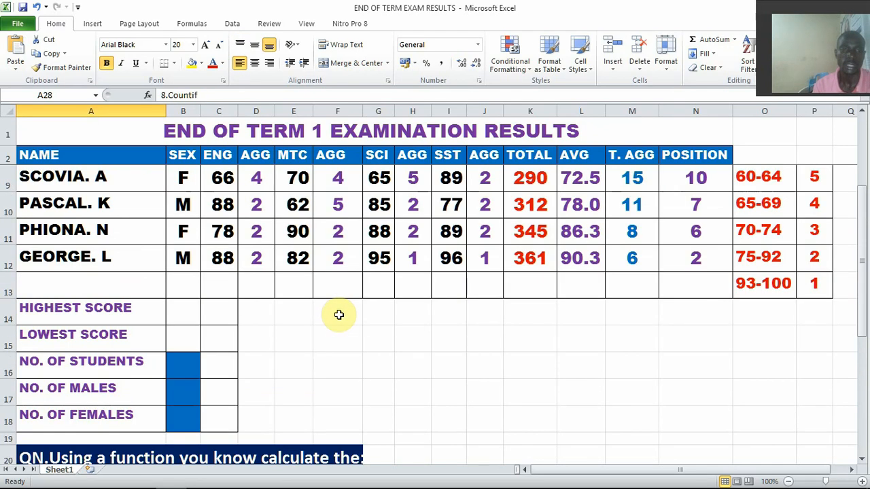
scroll(338, 313, up, 2)
scroll(374, 331, down, 3)
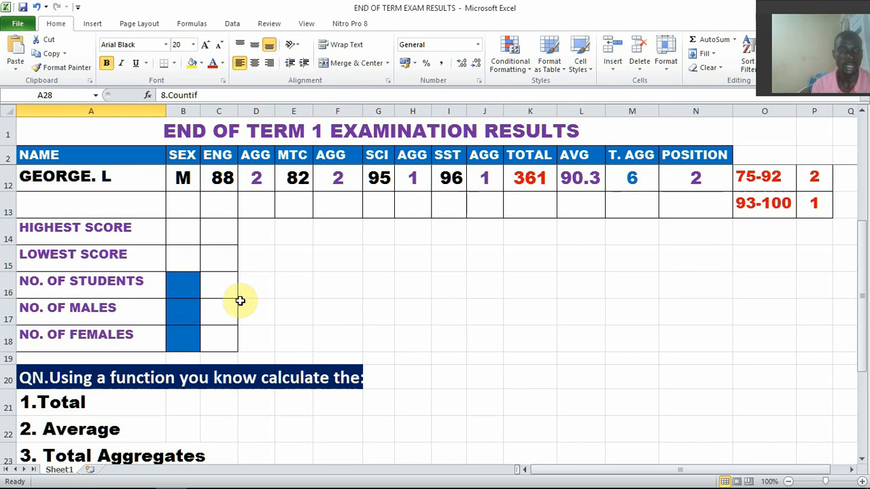
drag(103, 225, 105, 333)
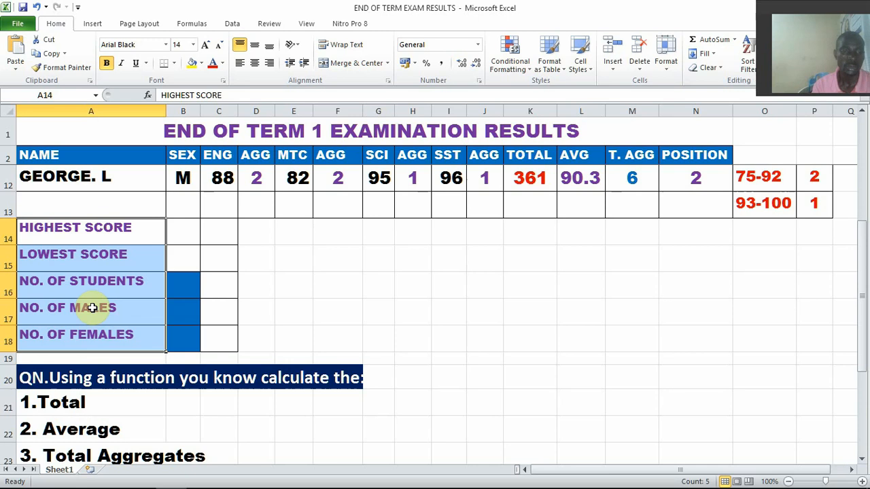
Calculate the highest English score in C14 with =MAX(C3:C12)
drag(97, 282, 99, 333)
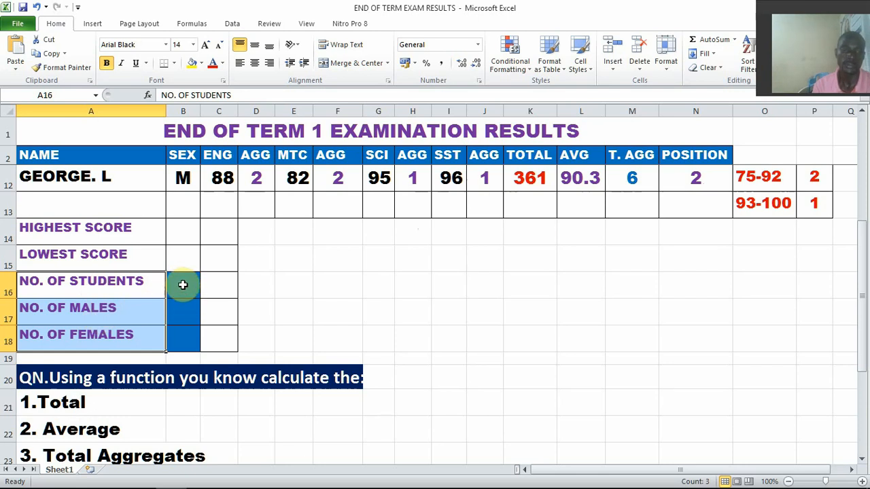
scroll(182, 285, up, 1)
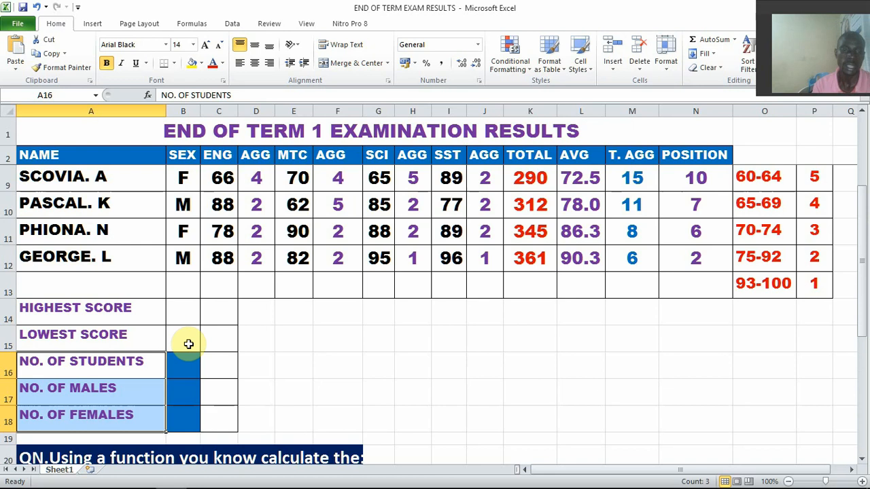
click(224, 309)
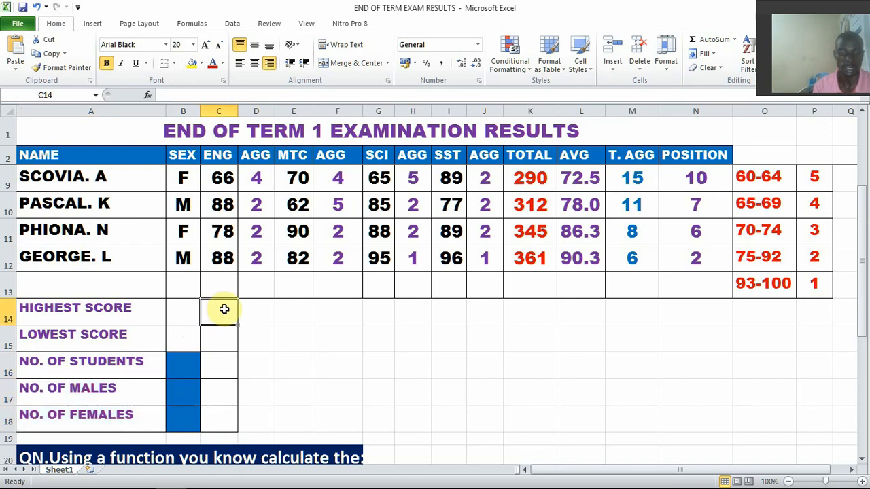
text(=)
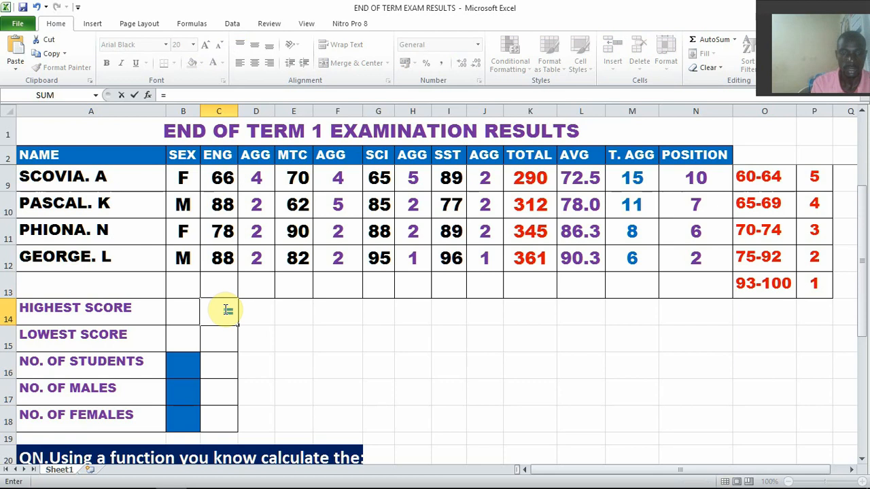
text(MAX)
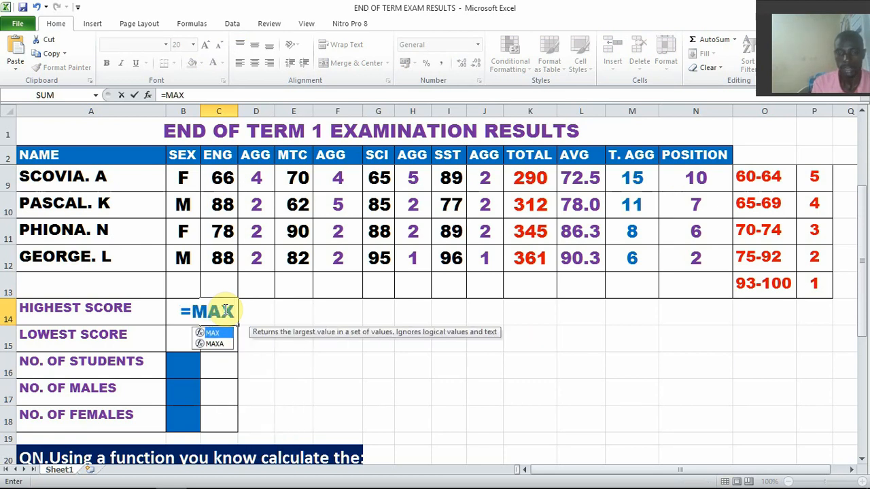
text(()
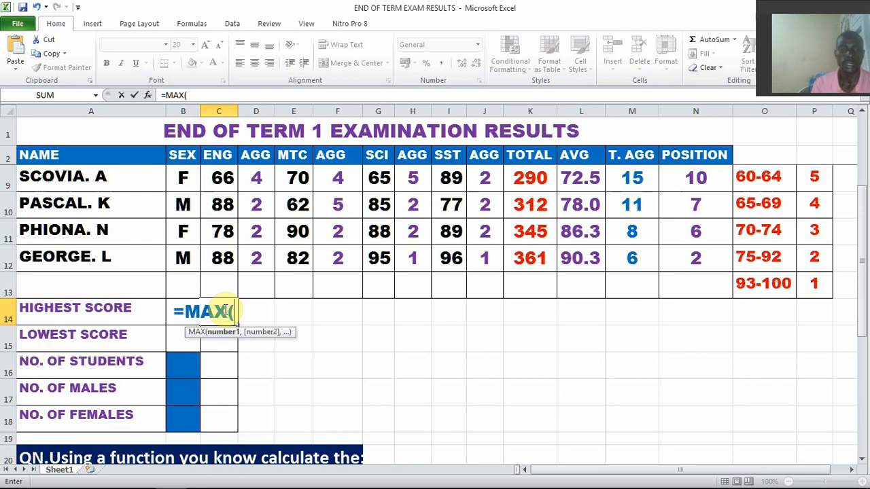
scroll(225, 279, up, 1)
scroll(224, 278, up, 1)
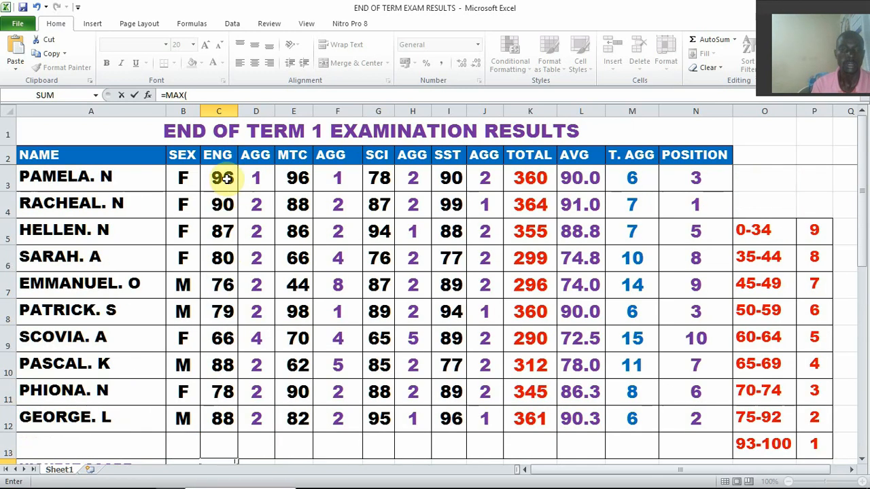
drag(222, 178, 225, 419)
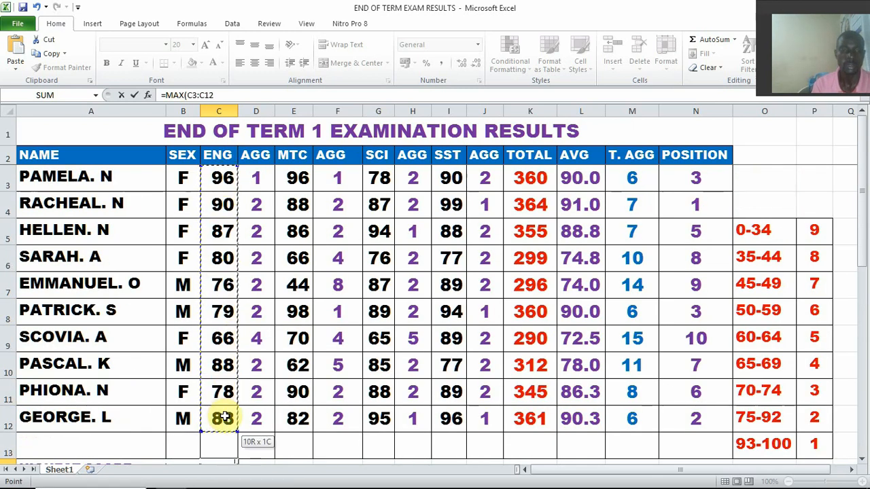
key(Return)
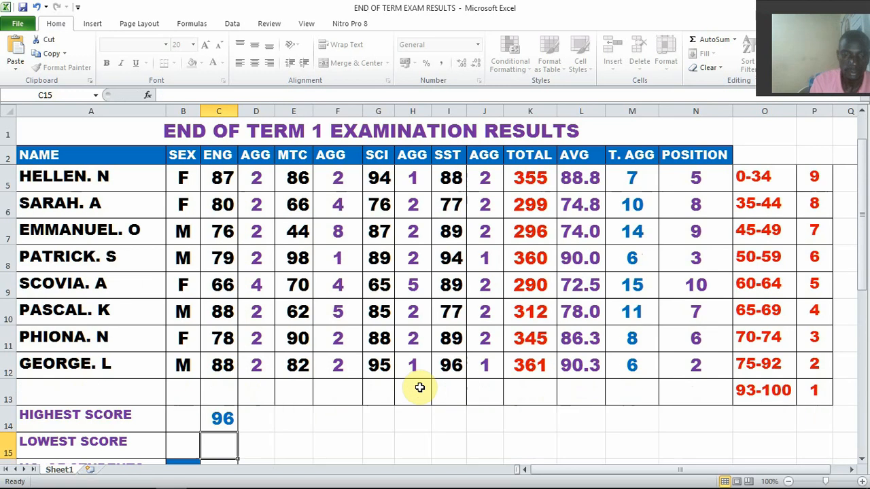
Copy the highest-score formula from C14 to the MTC, SCI and SST columns in E14, G14 and I14
scroll(272, 361, down, 2)
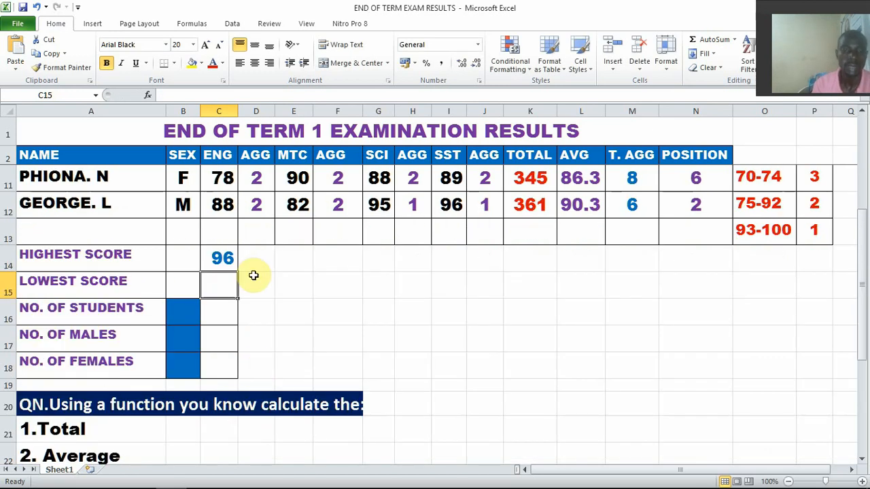
click(227, 258)
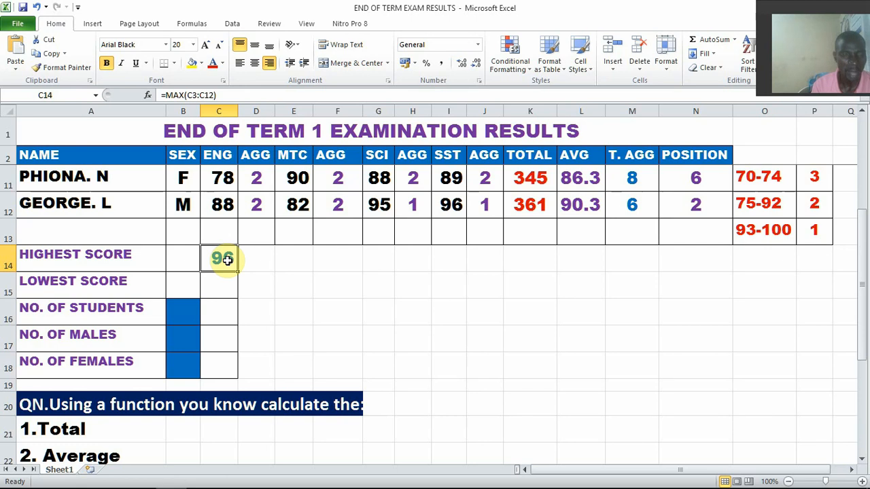
key(ctrl+c)
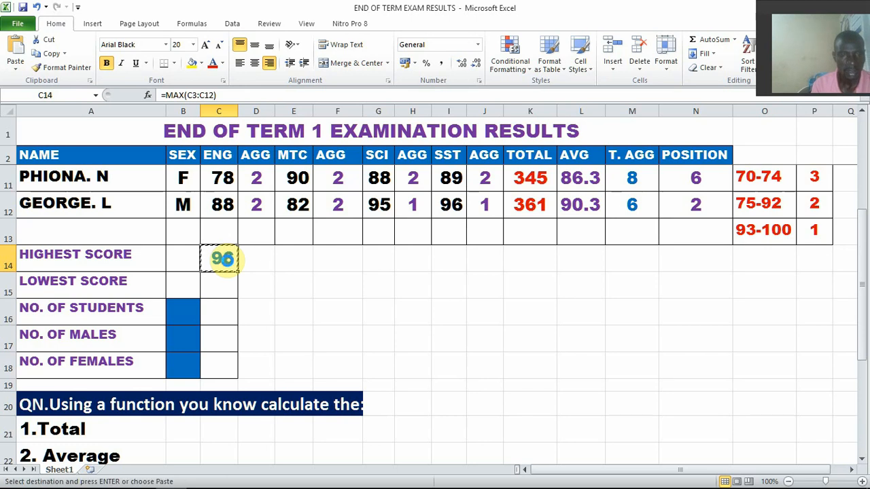
click(303, 261)
key(ctrl+v)
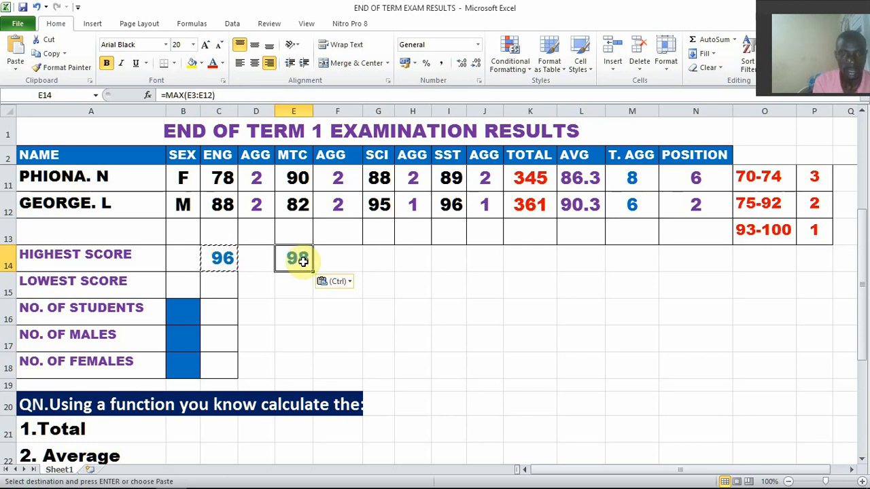
click(376, 259)
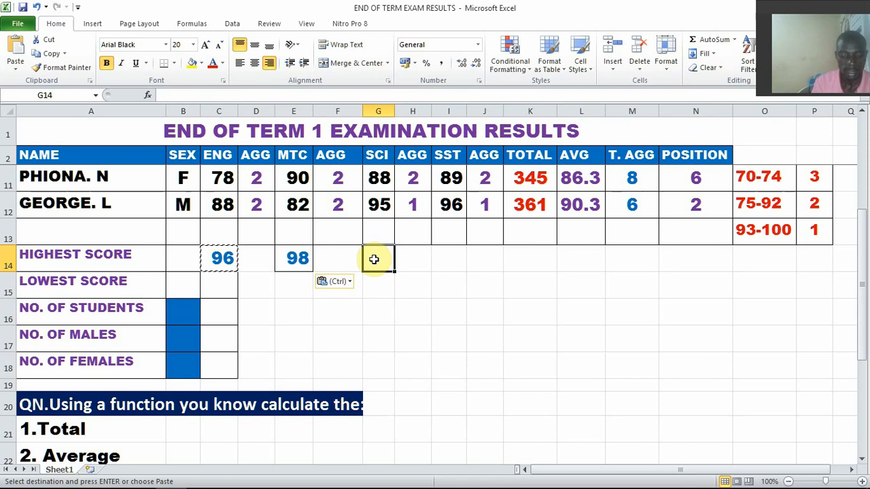
key(ctrl+v)
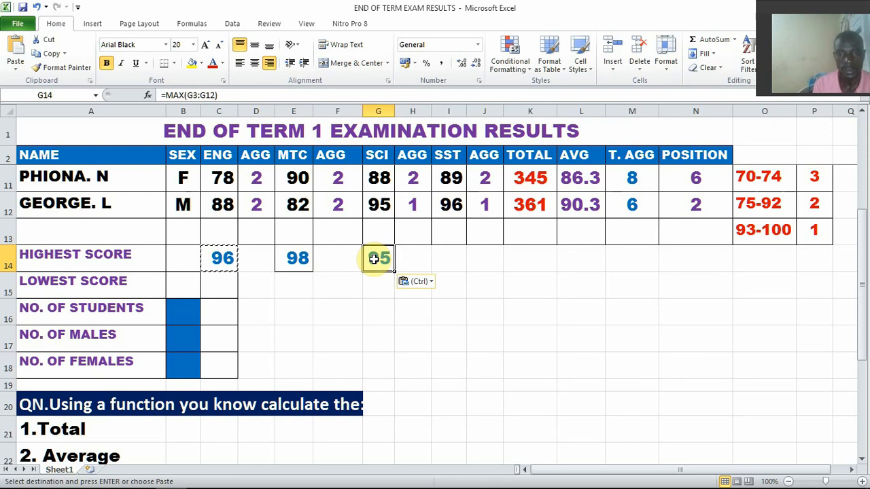
click(455, 265)
key(ctrl+v)
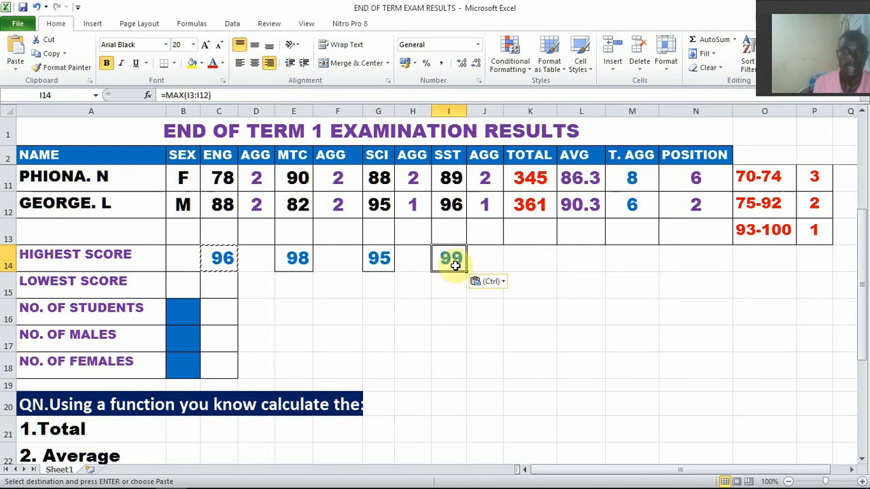
Calculate the lowest English score in C15 with =MIN(C3:C12)
scroll(414, 223, up, 3)
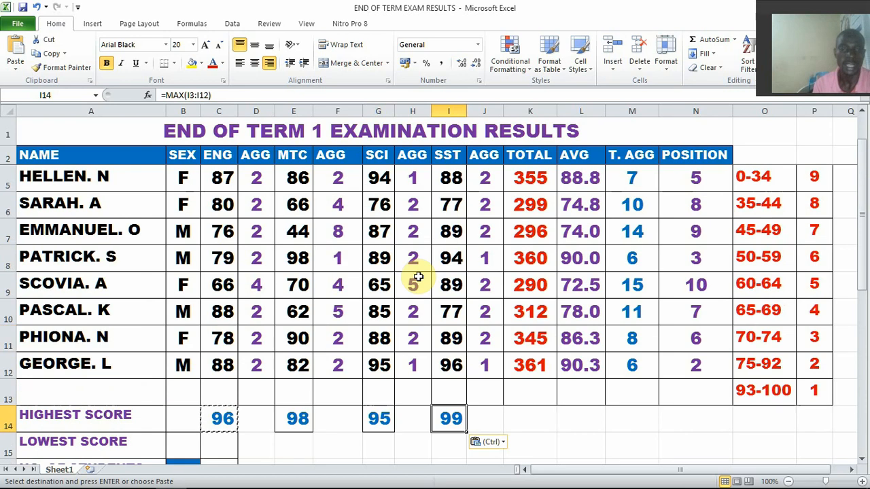
scroll(413, 224, down, 3)
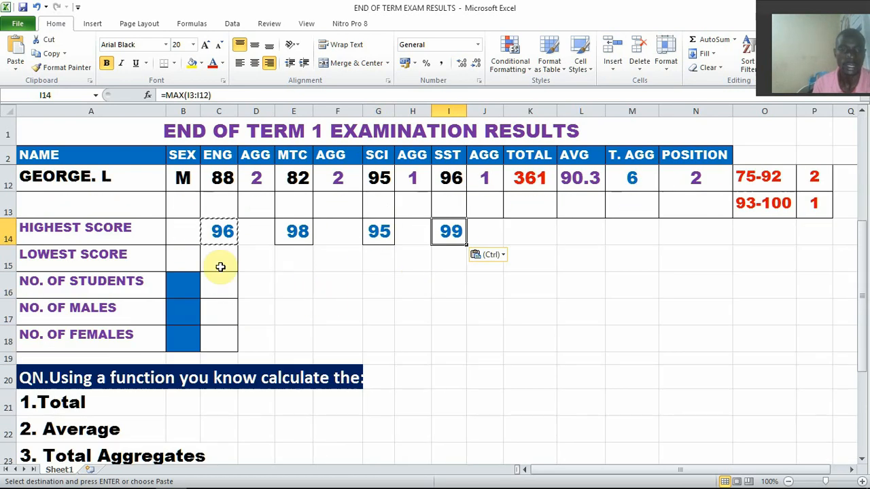
click(212, 260)
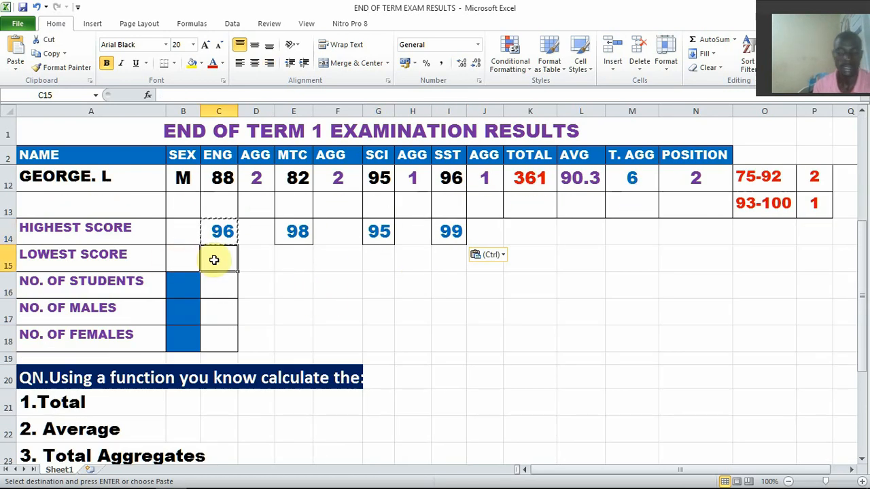
double_click(215, 262)
text(=M)
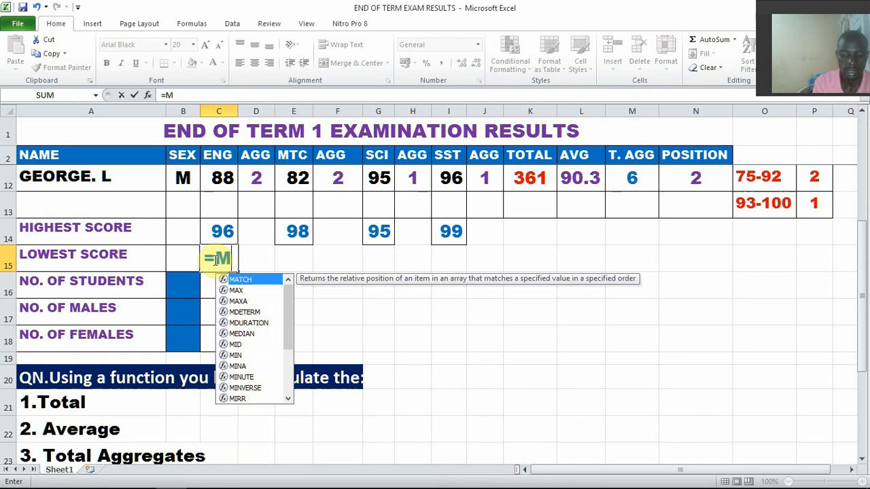
text(IN()
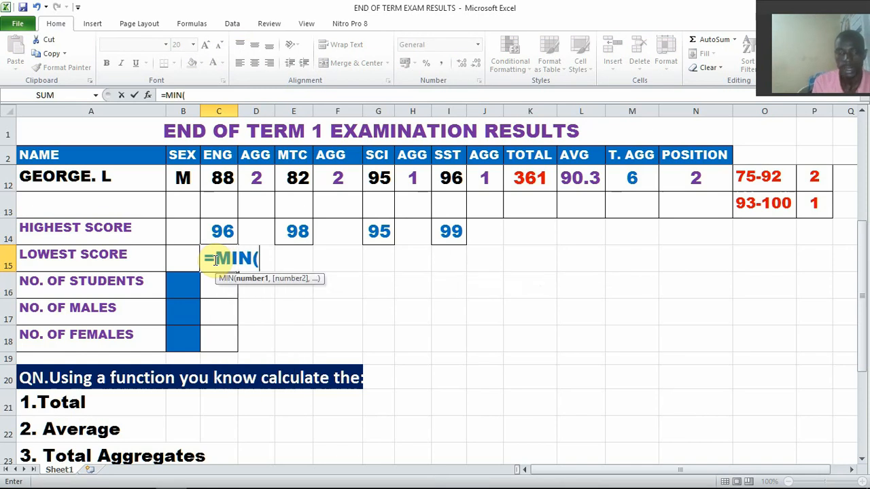
scroll(215, 259, up, 3)
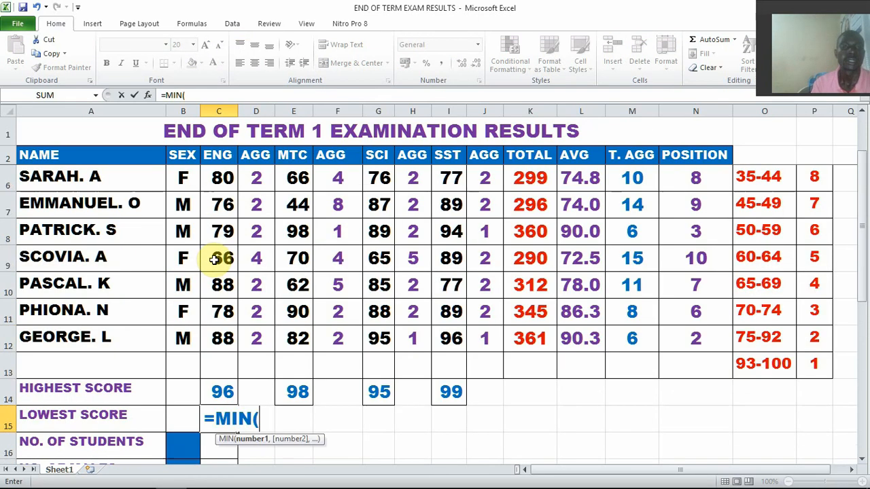
drag(220, 204, 223, 412)
scroll(309, 347, down, 2)
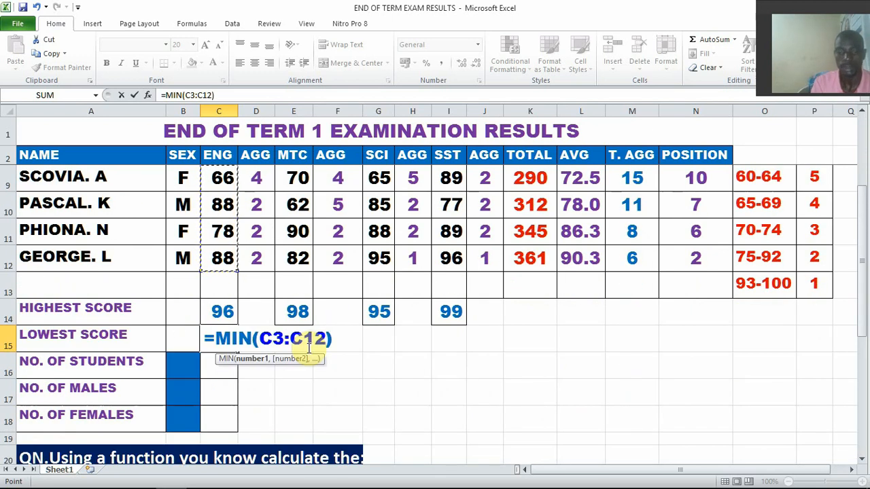
text())
key(Return)
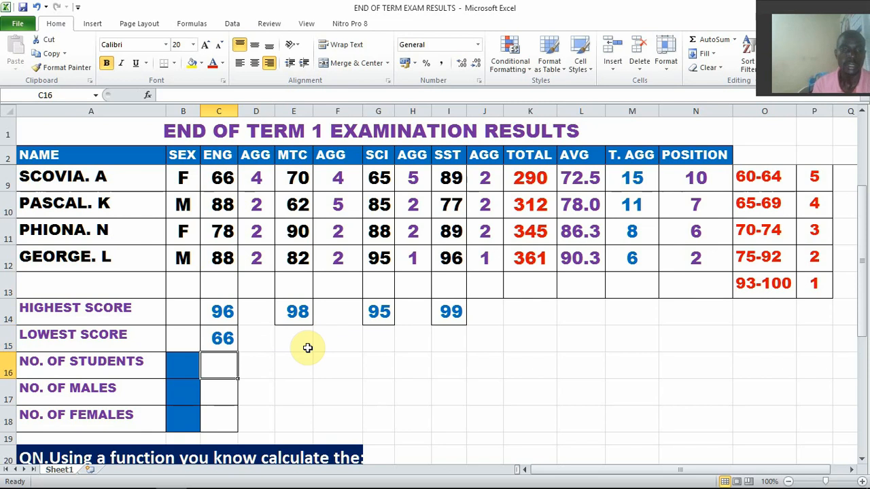
Copy the lowest-score formula from C15 to the MTC, SCI and SST columns in E15, G15 and I15
click(223, 339)
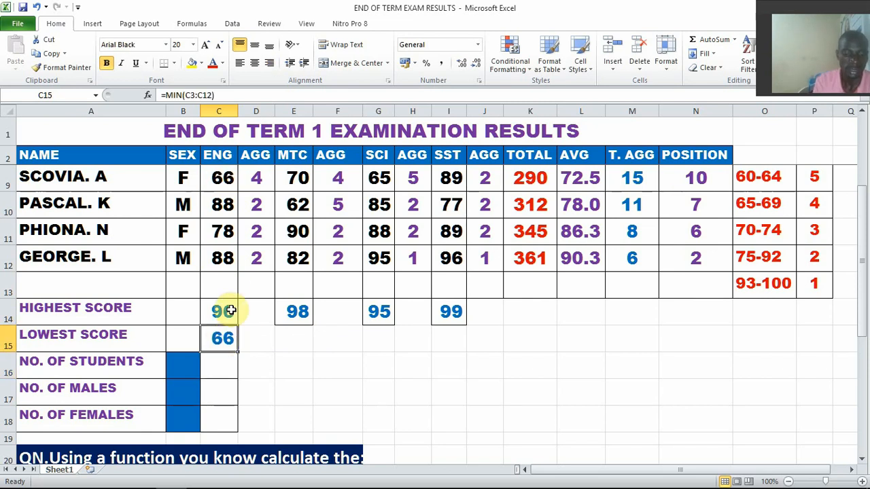
key(ctrl+c)
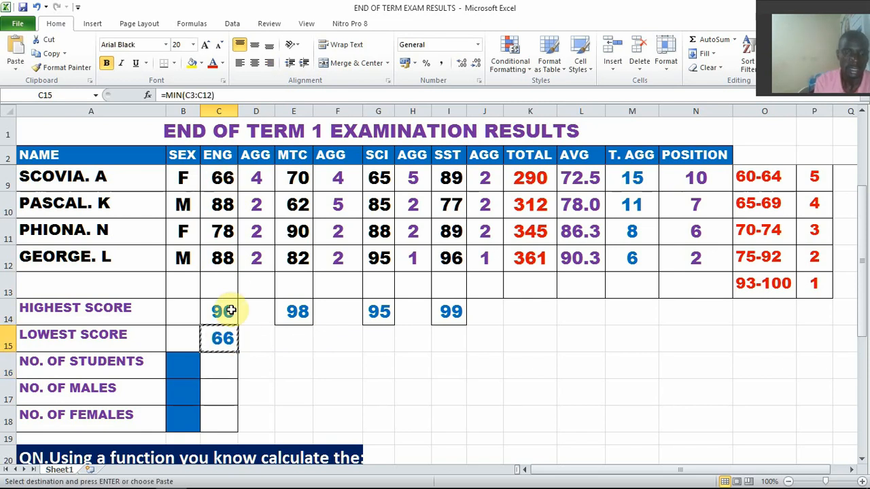
click(298, 336)
key(ctrl+v)
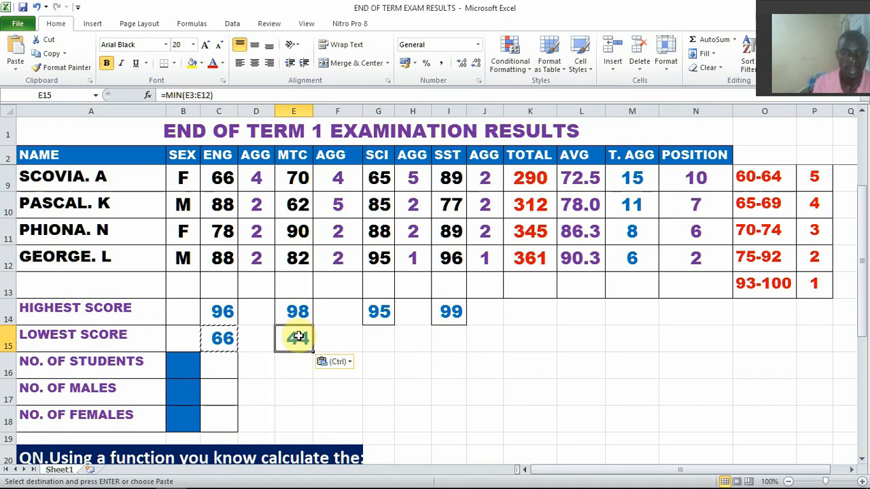
click(386, 337)
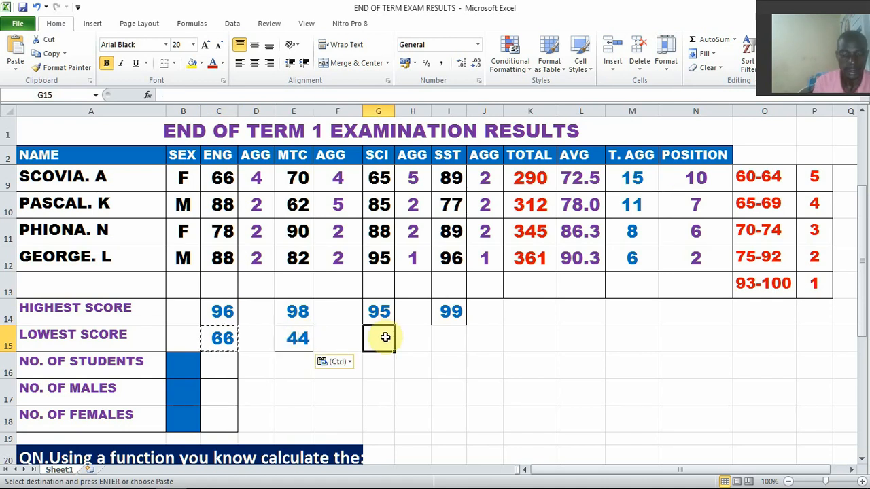
key(ctrl+v)
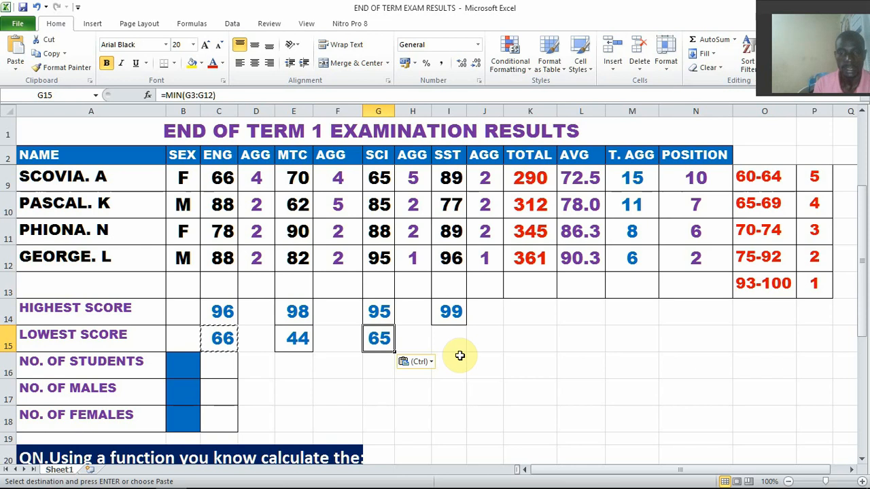
click(449, 347)
key(ctrl+v)
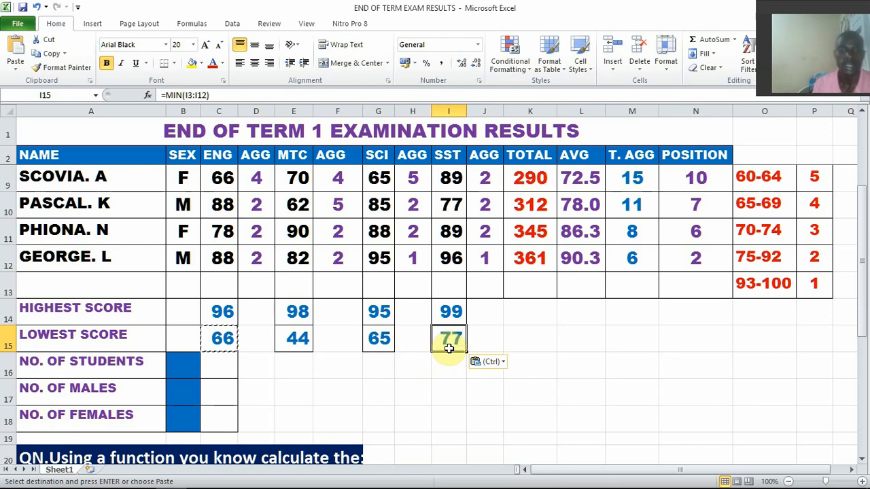
Apply all borders to the summary range B14:I18 and select cell B16 beside NO. OF STUDENTS
drag(190, 313, 446, 411)
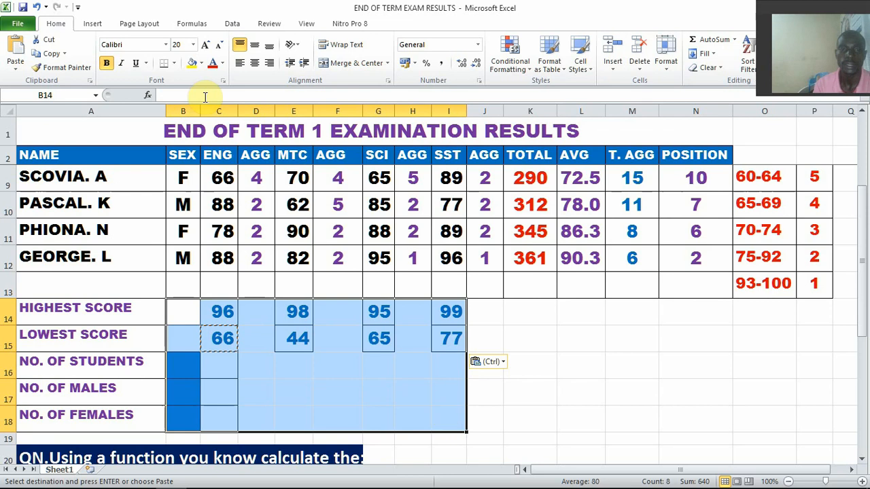
click(175, 62)
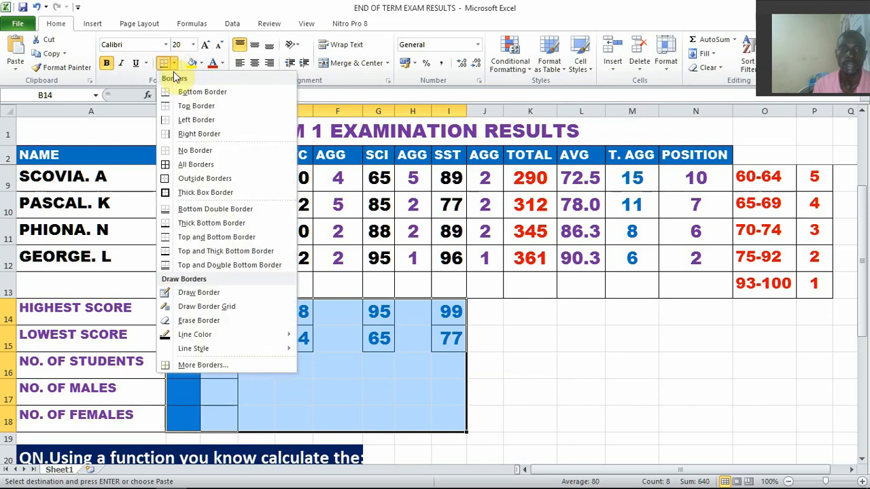
click(185, 166)
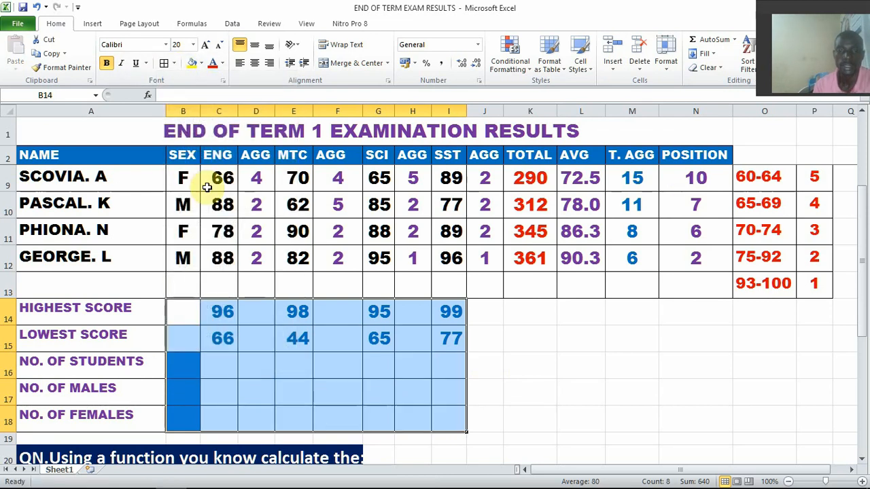
click(335, 371)
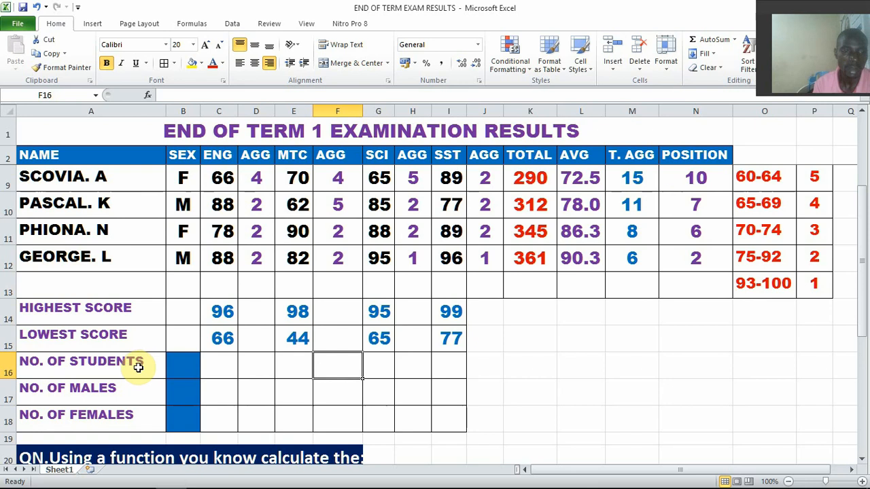
click(185, 367)
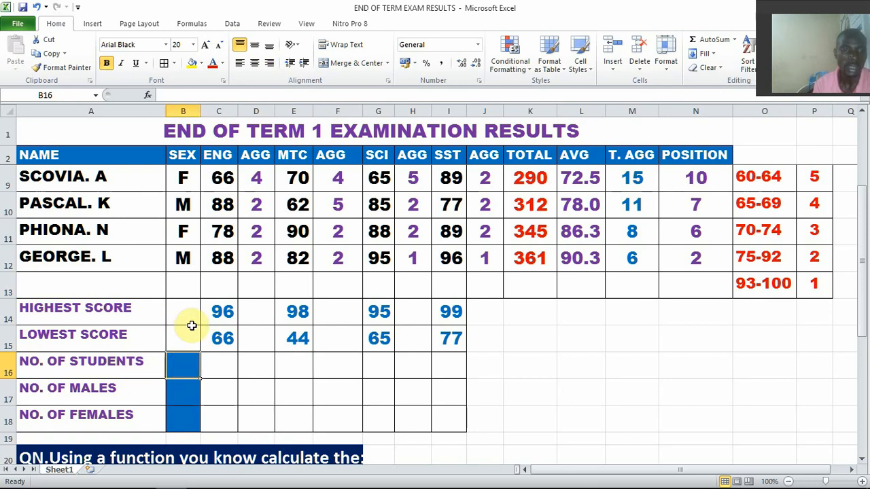
Calculate the number of students in B16 with =COUNTA(A3:A12)
scroll(187, 335, up, 2)
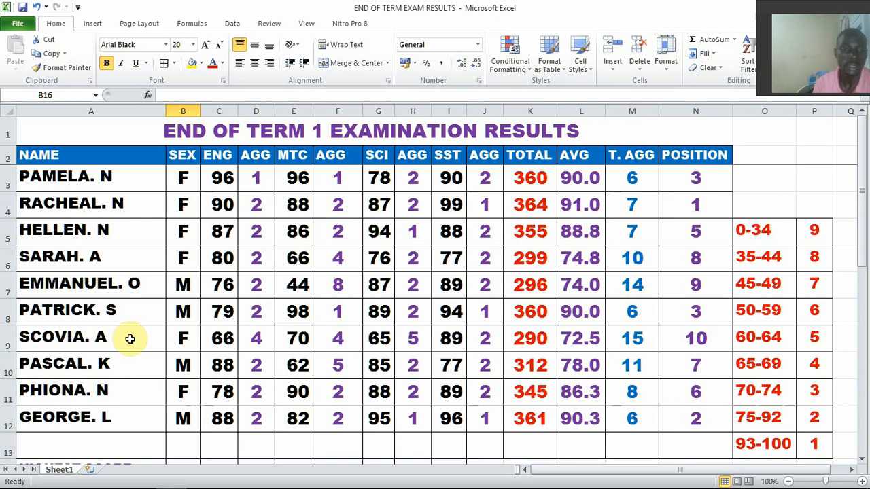
scroll(130, 339, down, 2)
scroll(130, 339, down, 1)
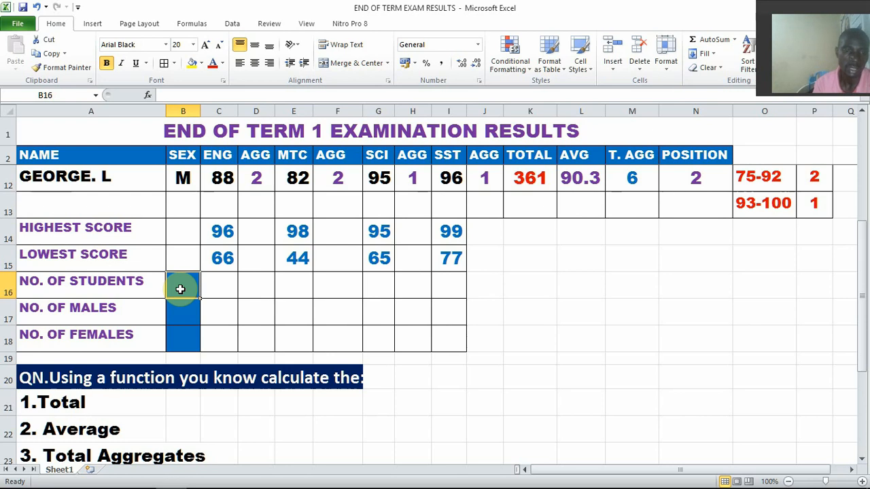
text(=)
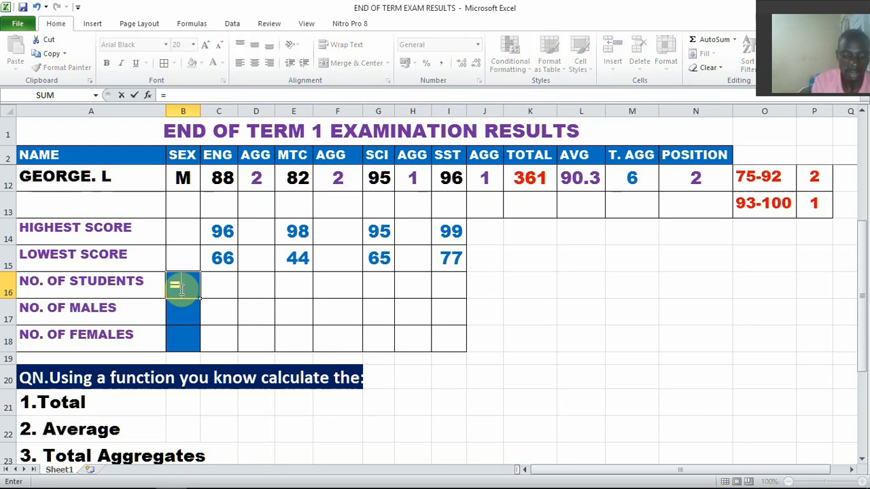
text(COUNT)
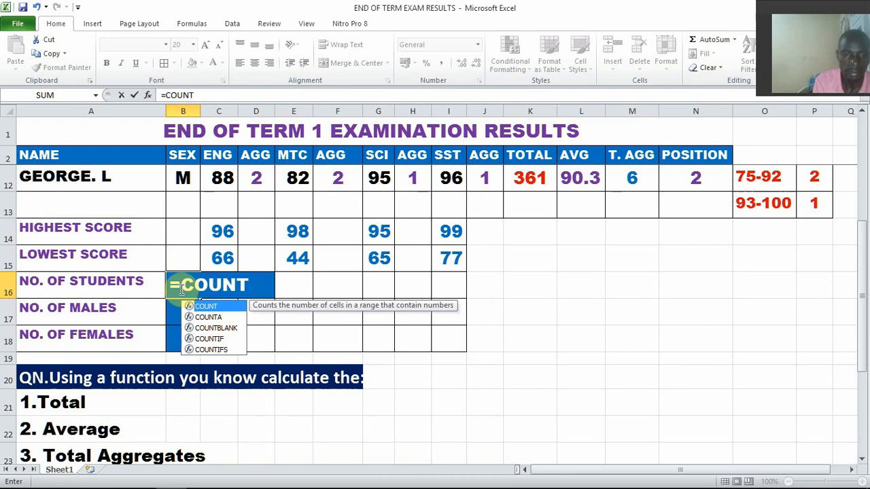
text(A)
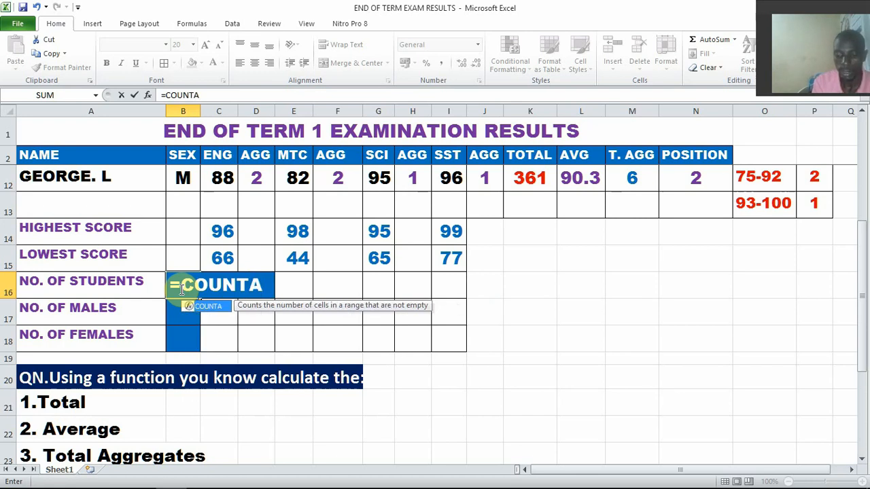
text(()
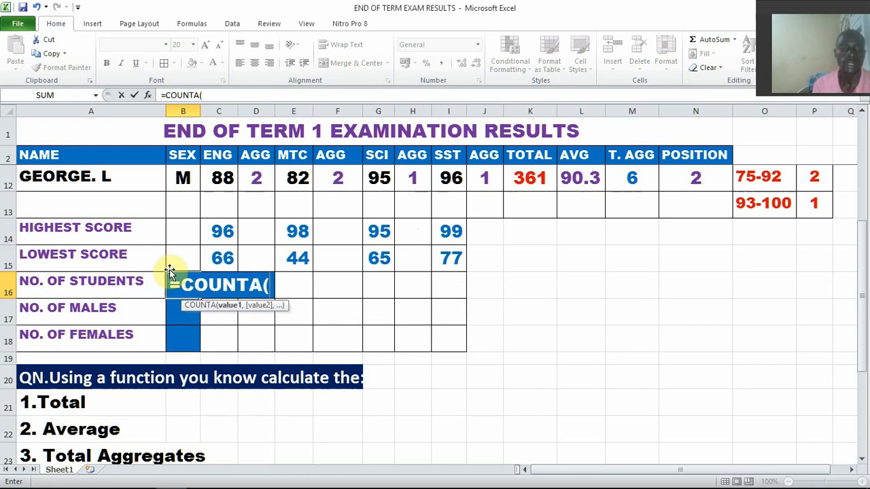
scroll(169, 270, up, 3)
drag(76, 177, 74, 413)
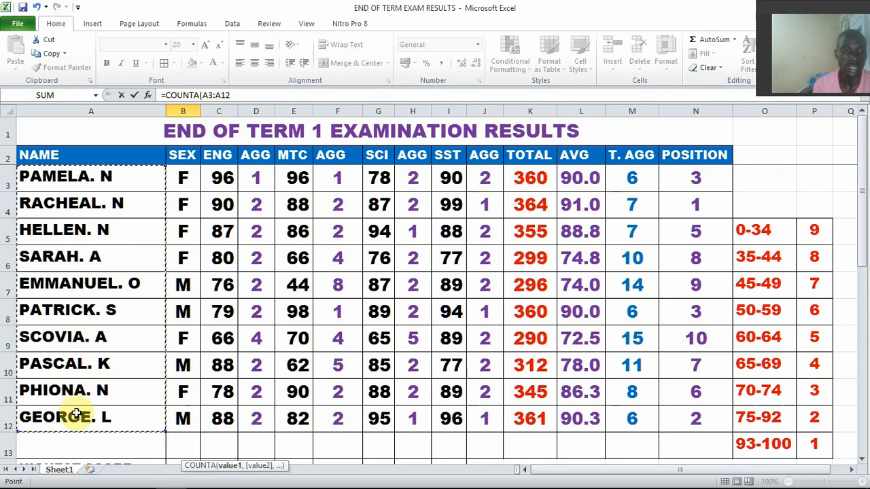
scroll(301, 376, down, 2)
scroll(301, 376, down, 1)
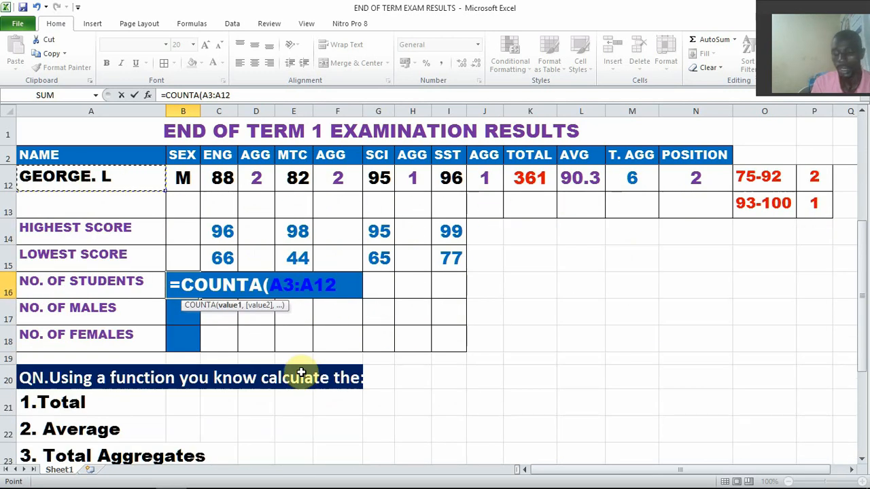
text())
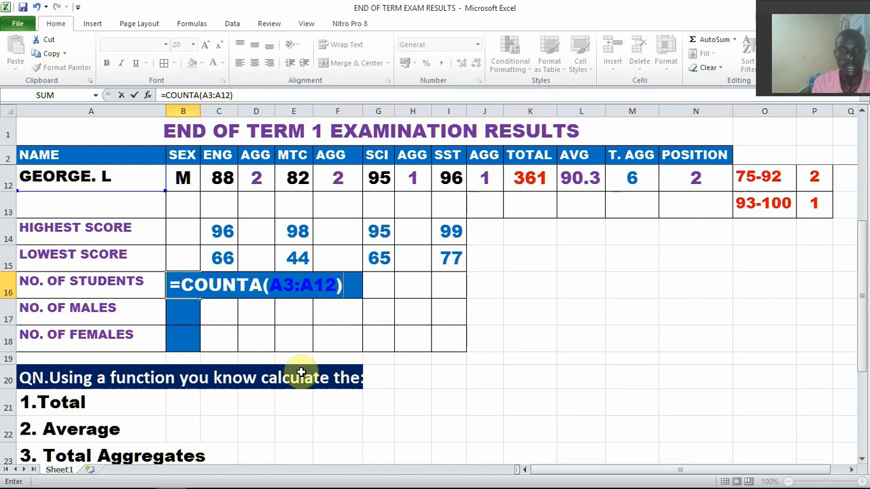
key(Return)
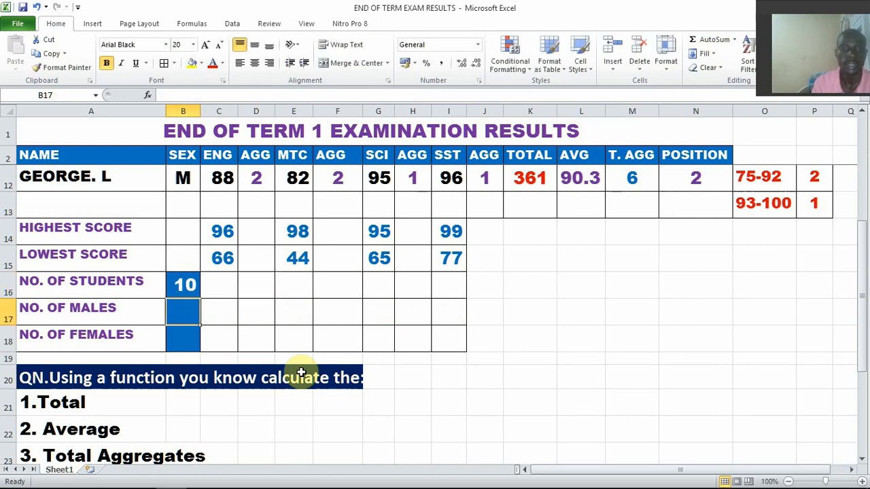
Copy the =COUNTA(A3:A12) formula text from B16 onto a new line below the IF formula in the Word document FORMULARS, then return to the Excel sheet
click(182, 284)
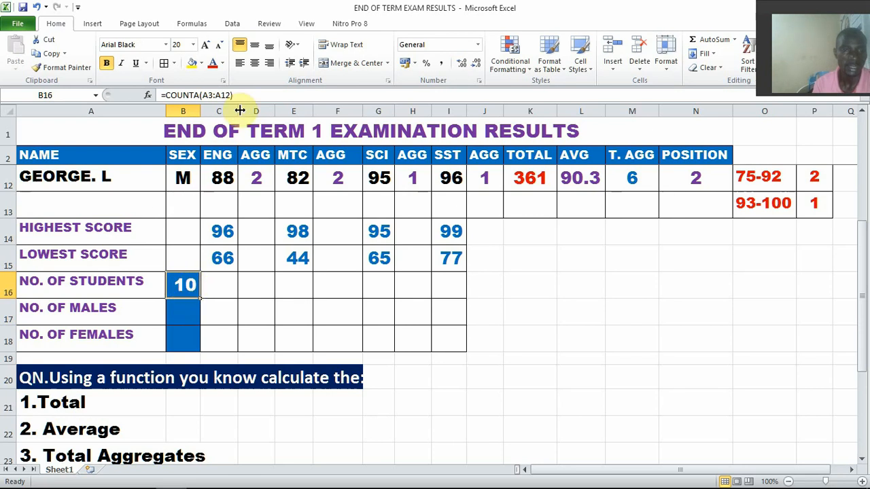
drag(234, 95, 157, 95)
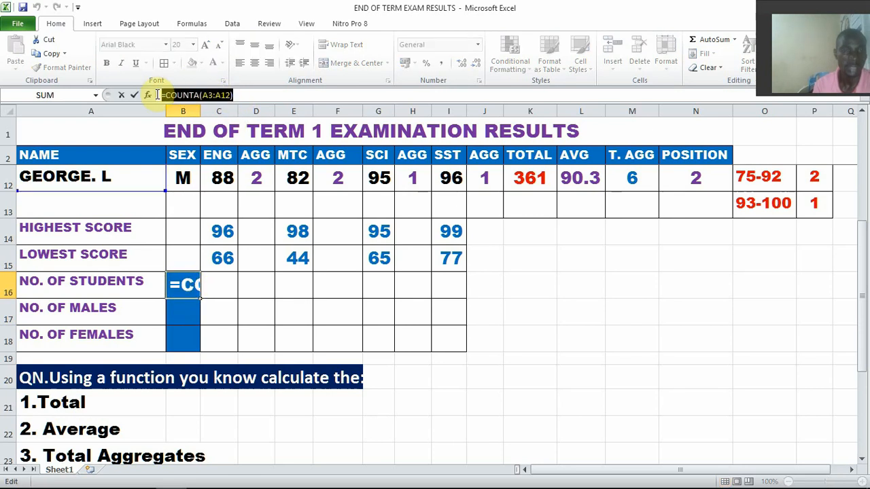
key(ctrl+c)
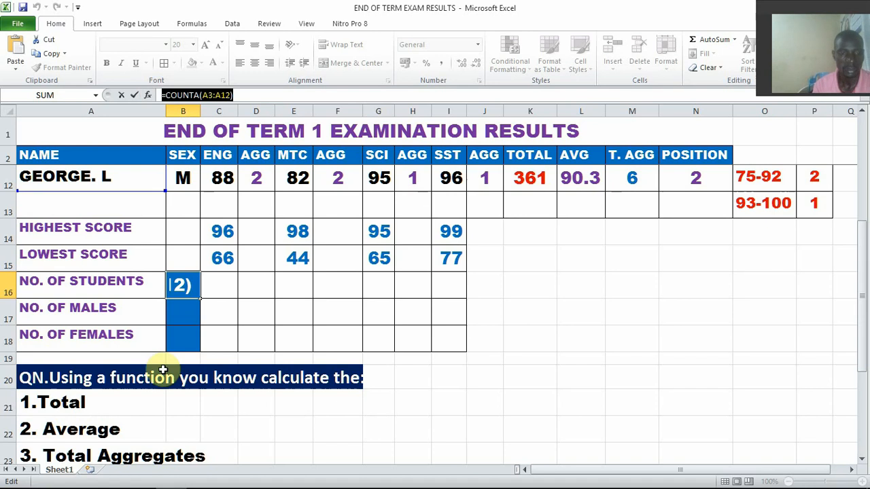
mouse_move(136, 487)
click(109, 477)
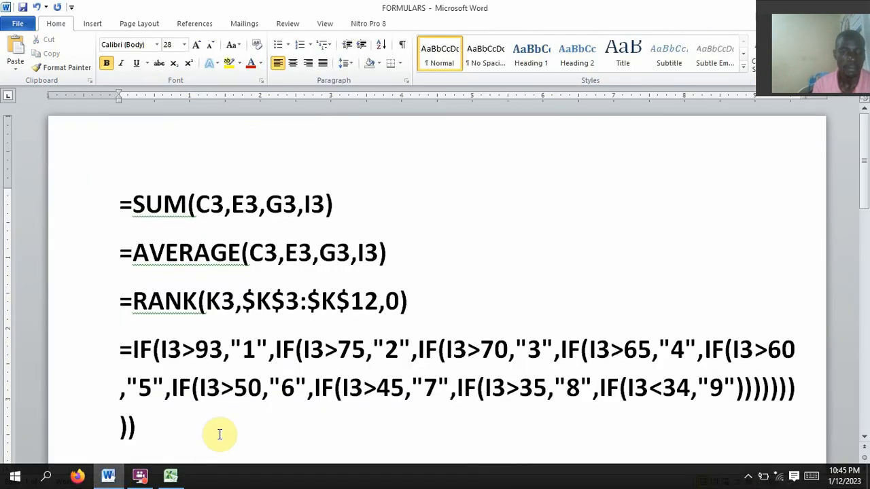
scroll(219, 431, down, 2)
click(153, 360)
key(Return)
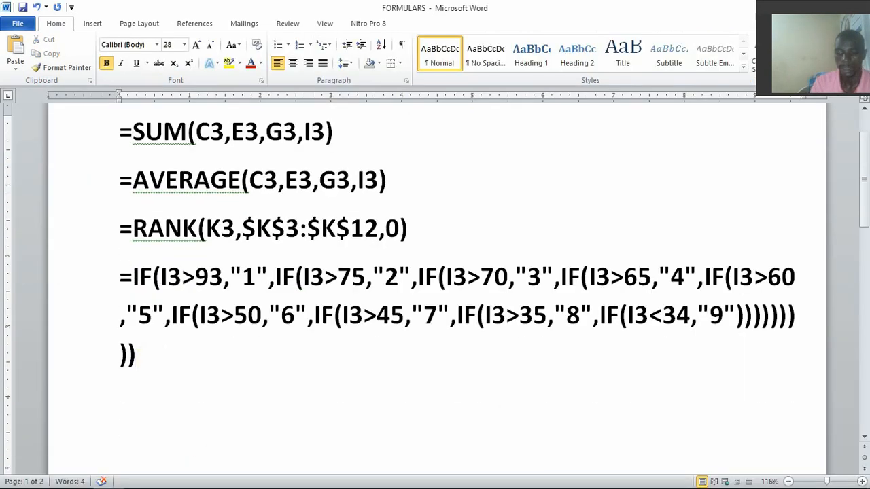
key(ctrl+v)
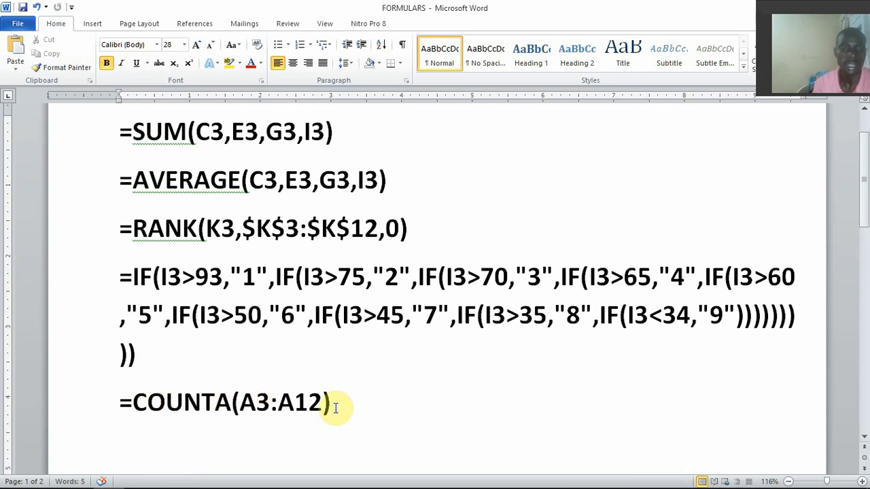
mouse_move(160, 486)
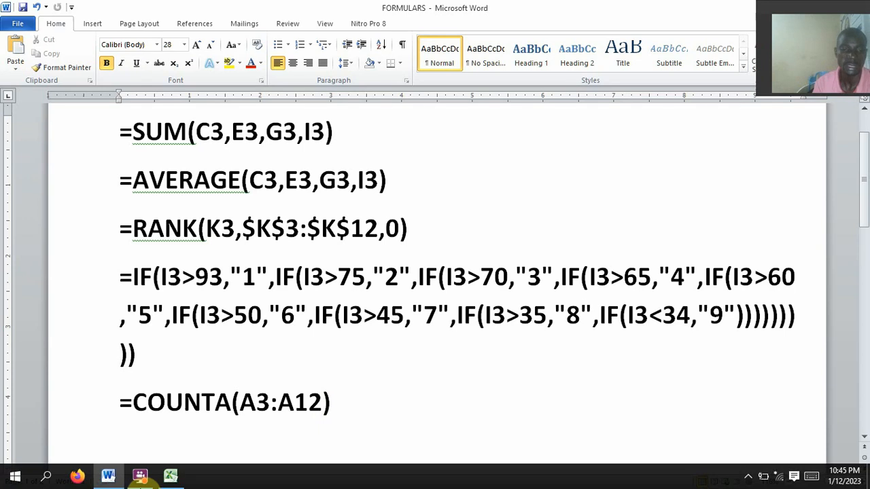
click(170, 478)
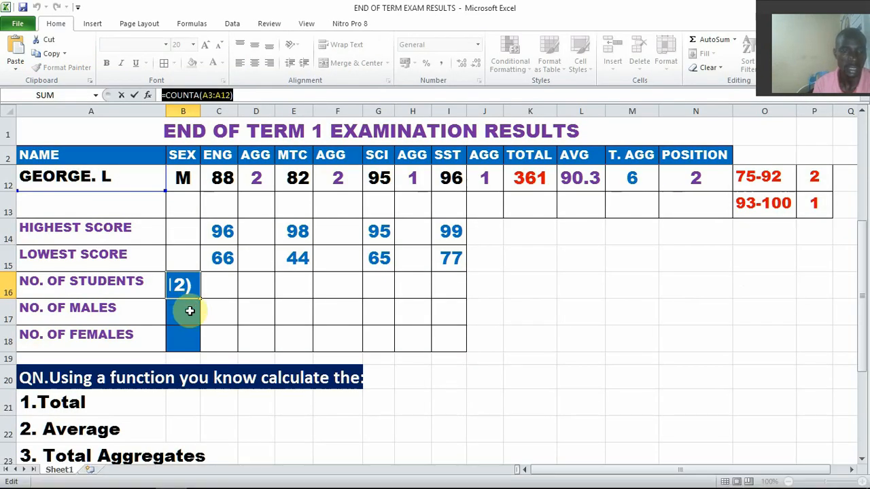
key(Return)
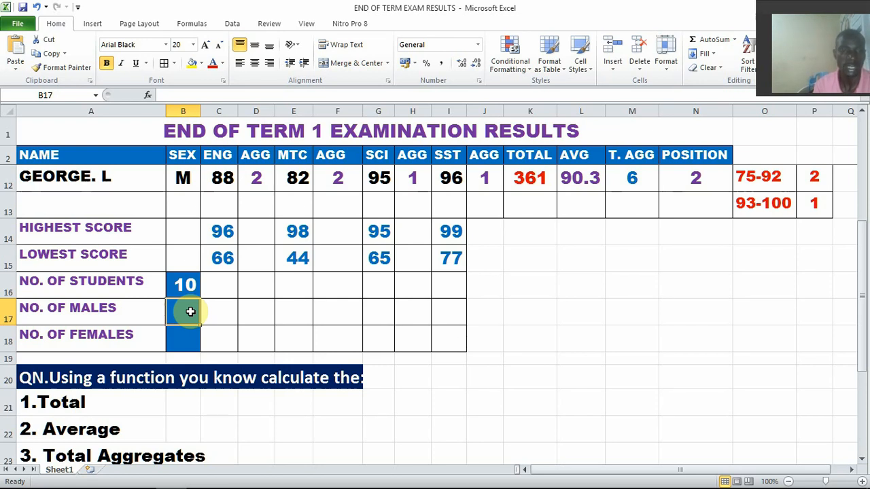
Calculate the number of male students in B17 with =COUNTIF(B3:B12,"M")
scroll(191, 312, up, 3)
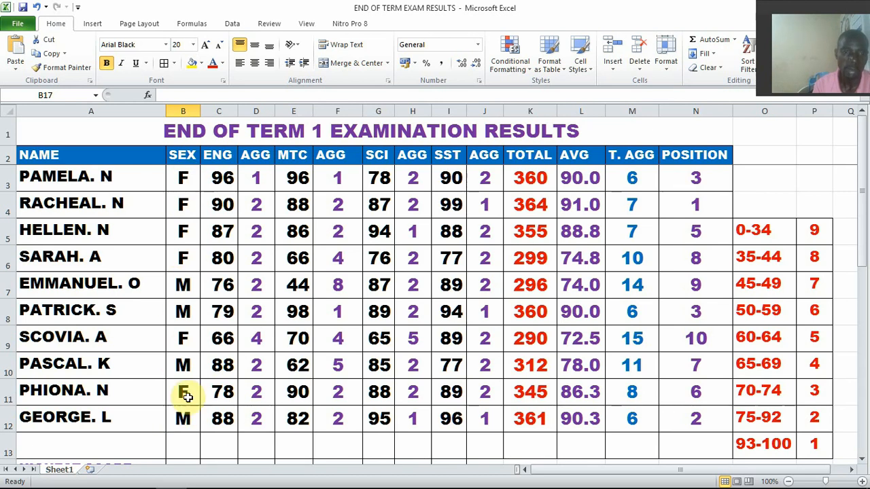
scroll(188, 397, down, 3)
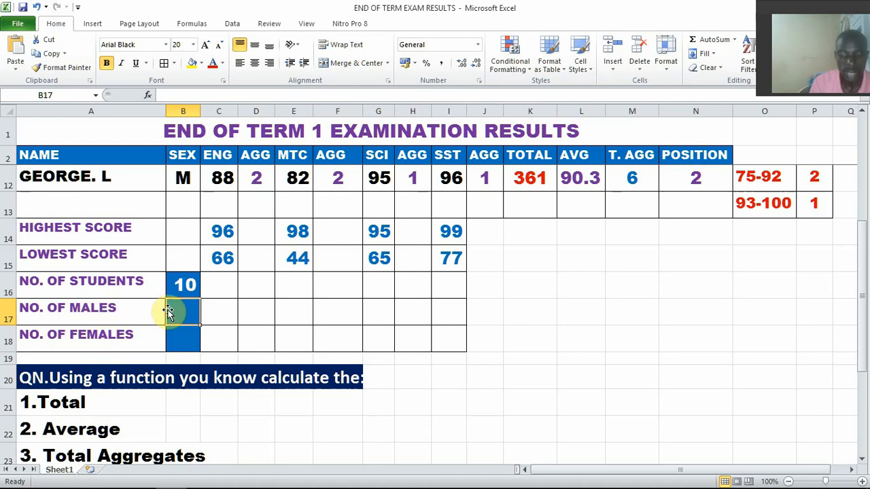
text(=COUN)
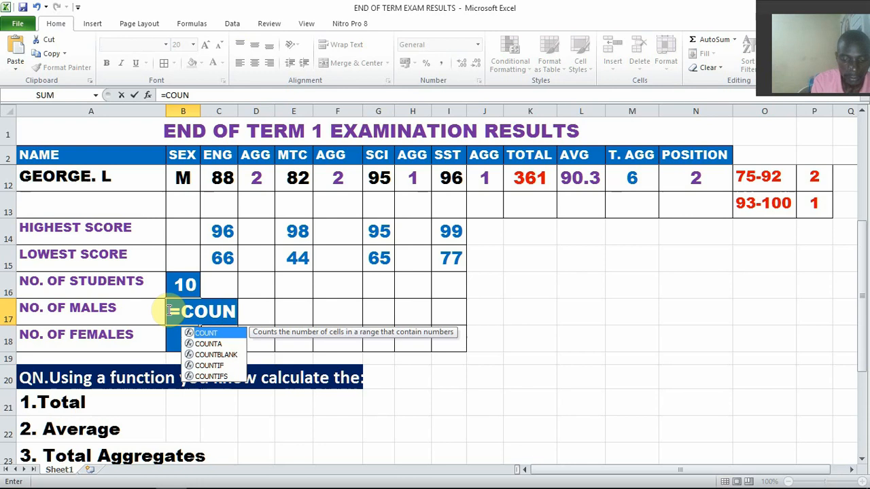
text(TIF)
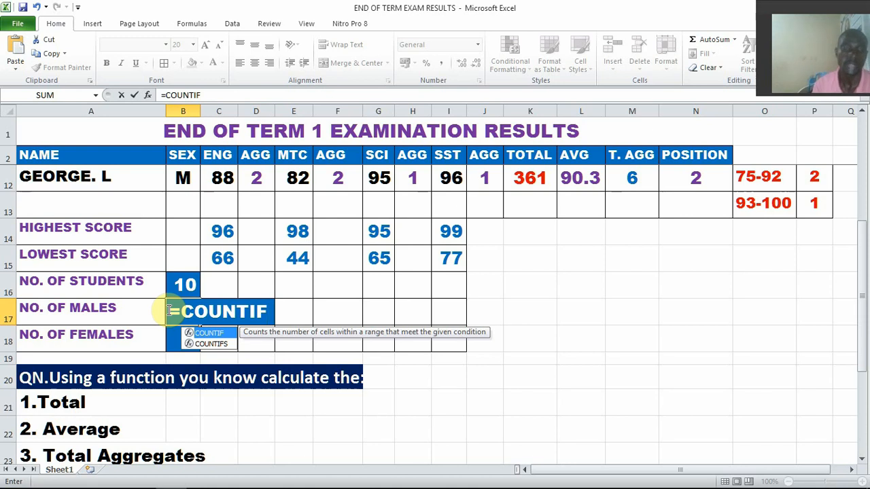
text(()
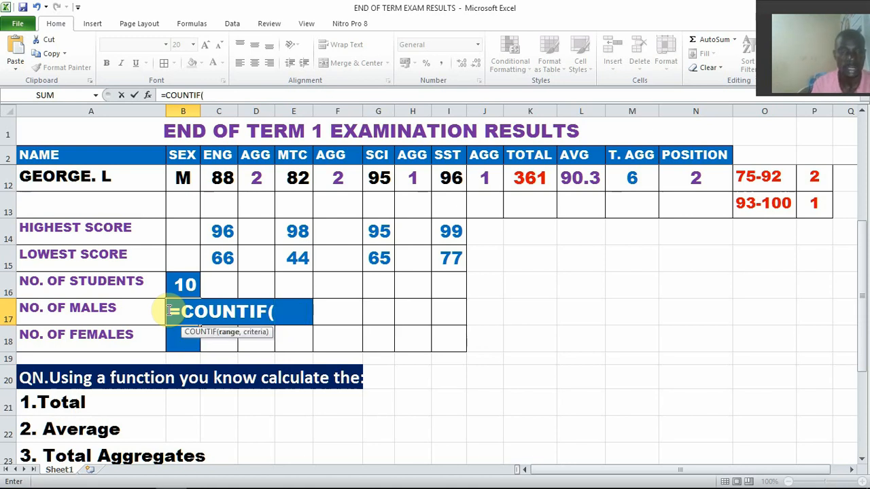
scroll(204, 272, up, 3)
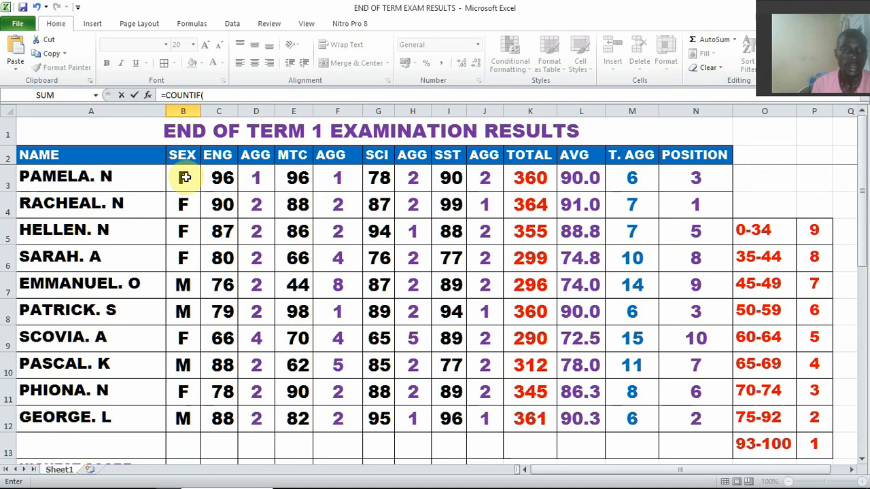
drag(183, 178, 185, 415)
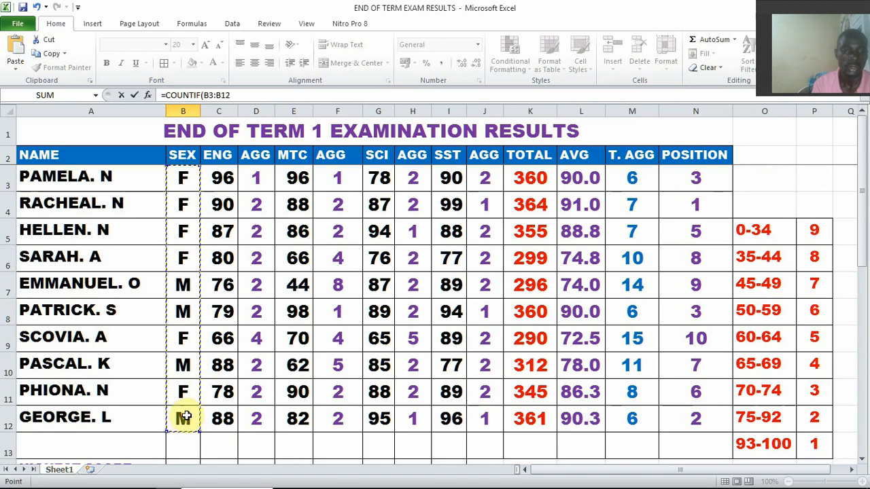
scroll(184, 330, down, 3)
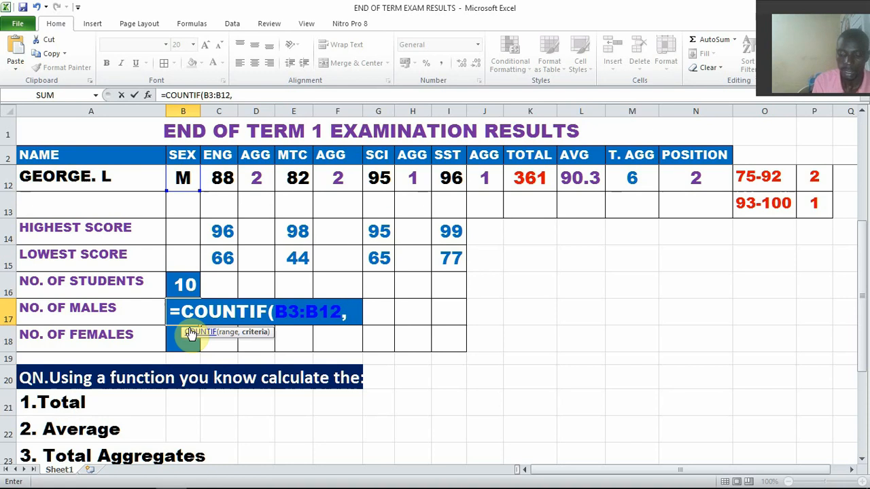
text(")
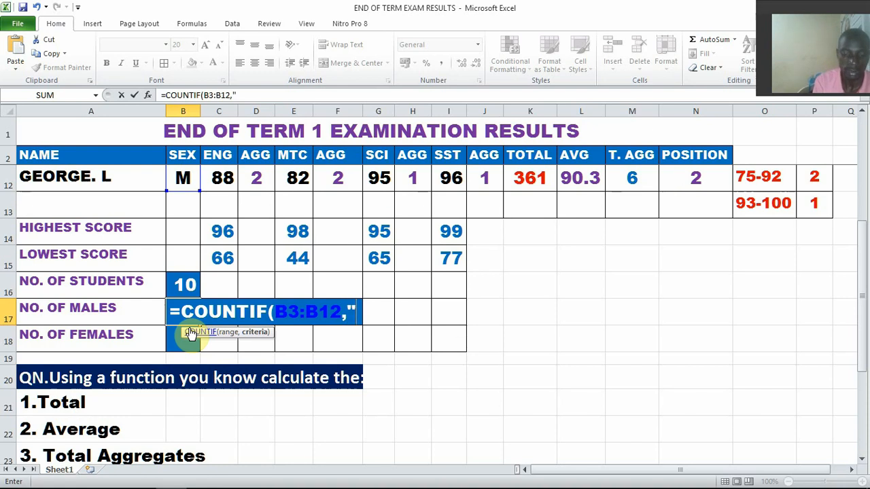
text(M)
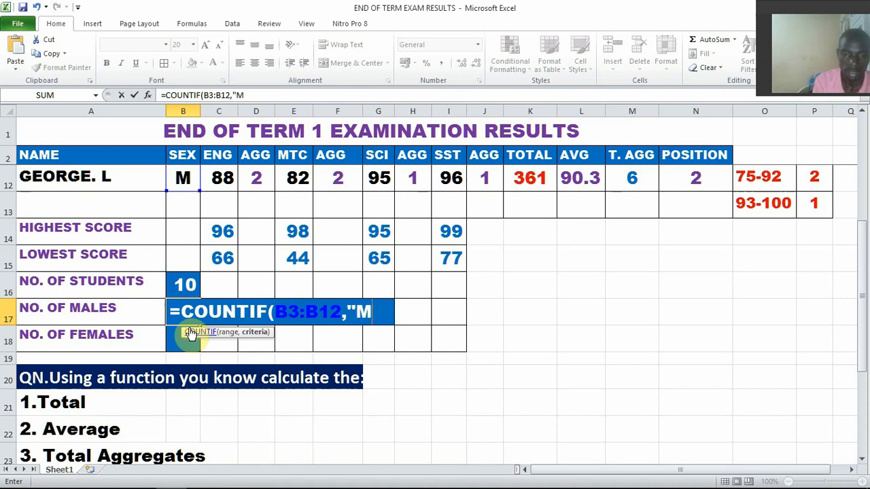
text(")
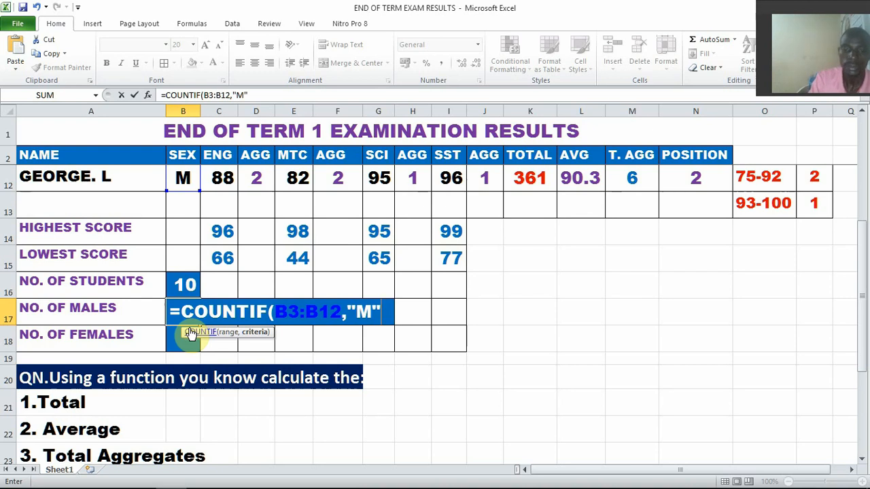
text())
key(Return)
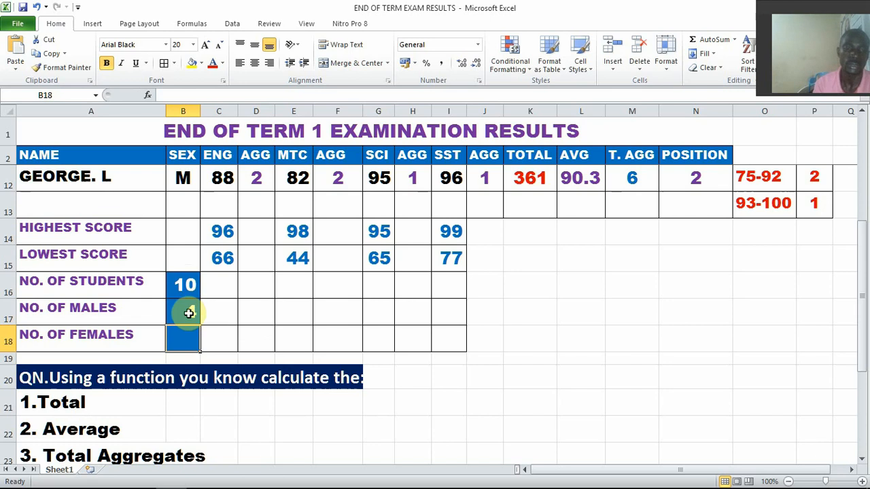
Check the male count in B17 against the individual M entries in the SEX column
click(189, 312)
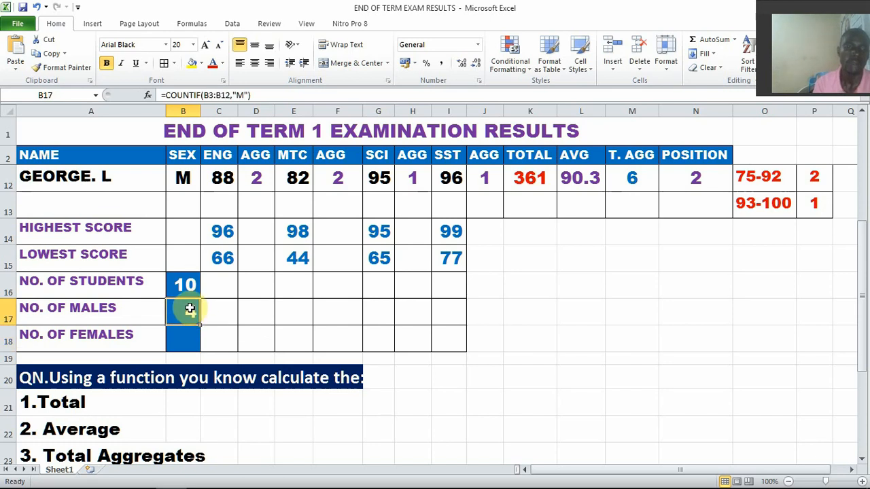
scroll(189, 309, up, 2)
scroll(190, 308, up, 1)
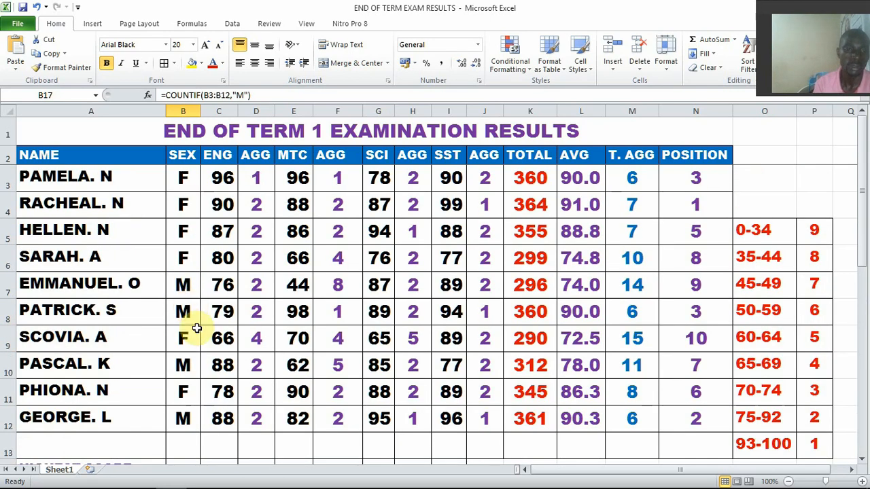
click(181, 416)
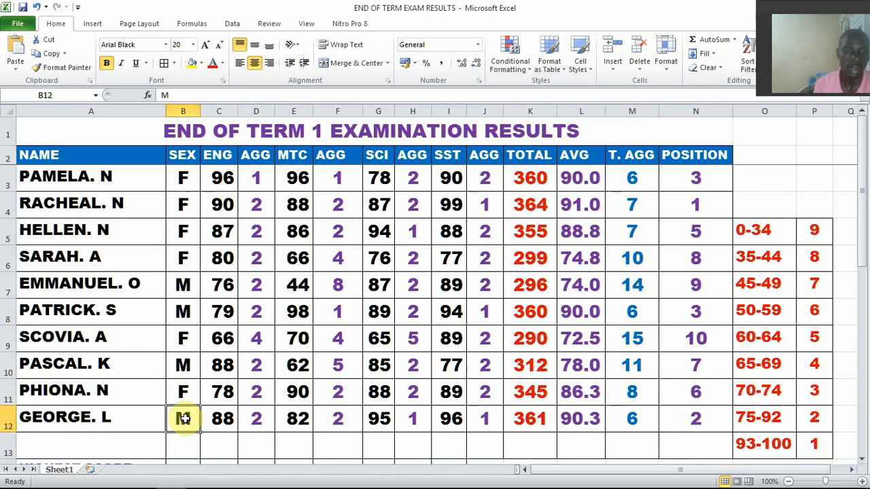
click(184, 370)
click(182, 310)
click(183, 283)
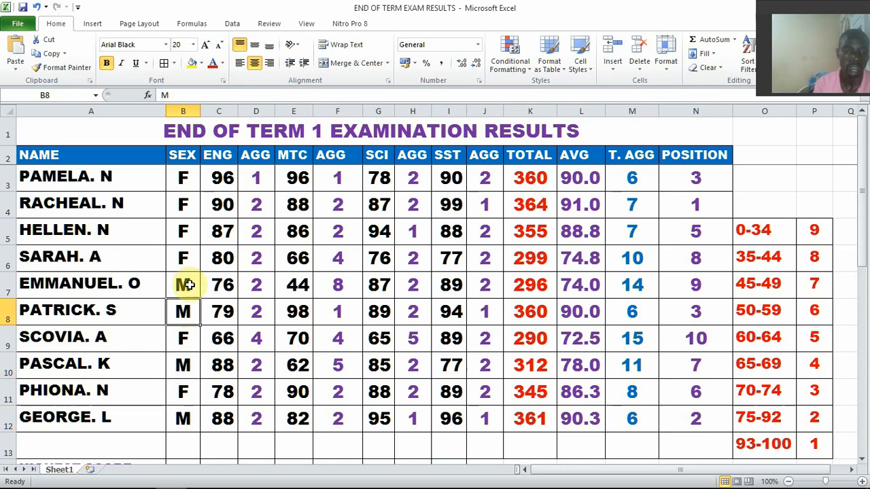
Copy the =COUNTIF(B3:B12,"M") formula text from B17 onto a new line below the COUNTA formula in the Word document FORMULARS, then return to Excel
scroll(204, 320, down, 3)
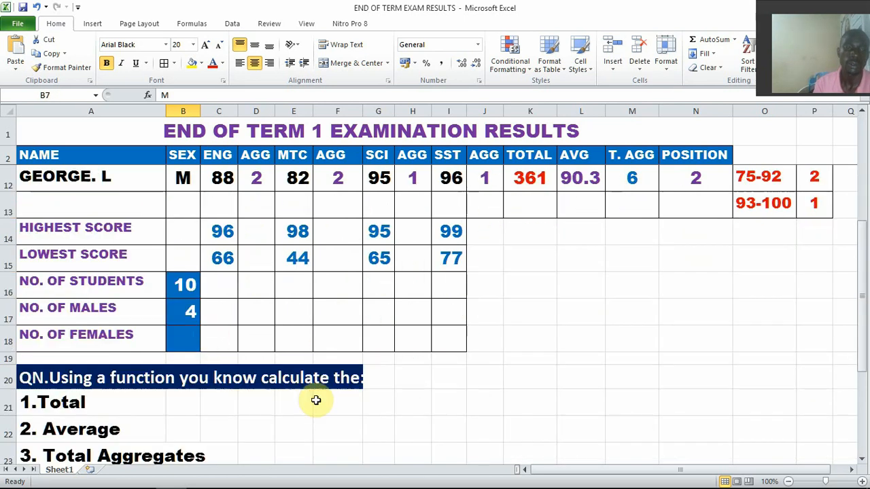
click(184, 314)
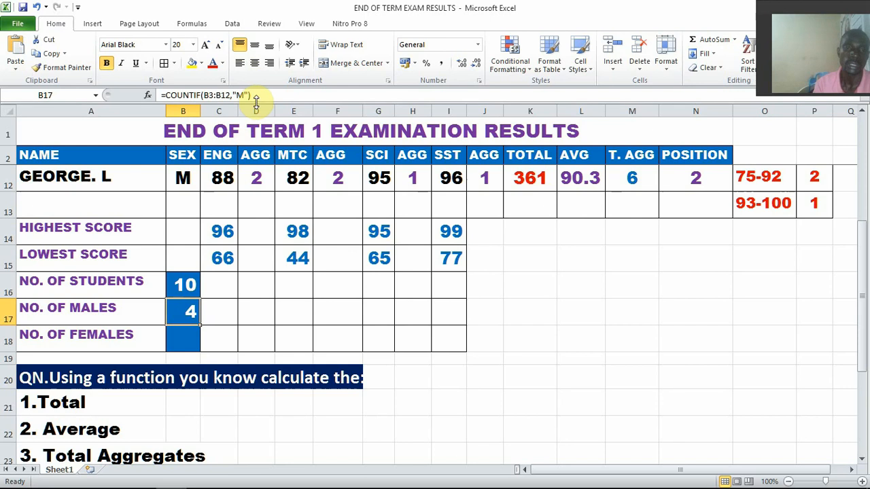
drag(254, 96, 158, 94)
key(ctrl+c)
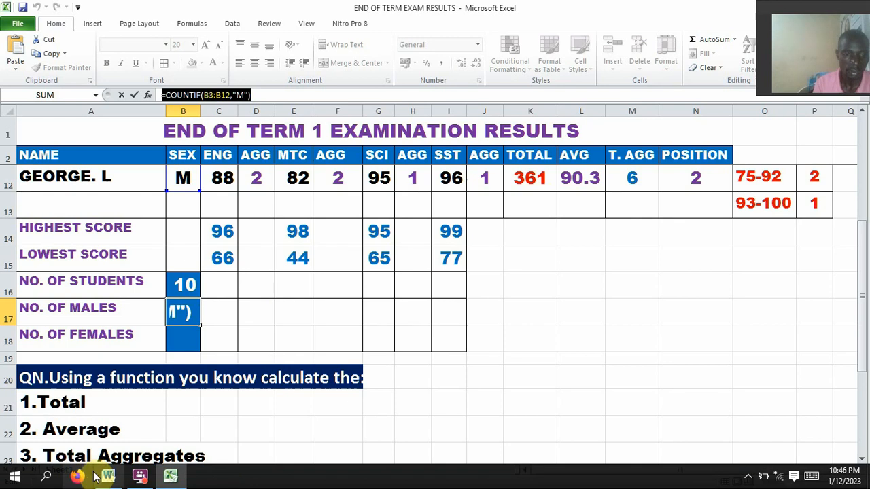
click(109, 478)
key(Return)
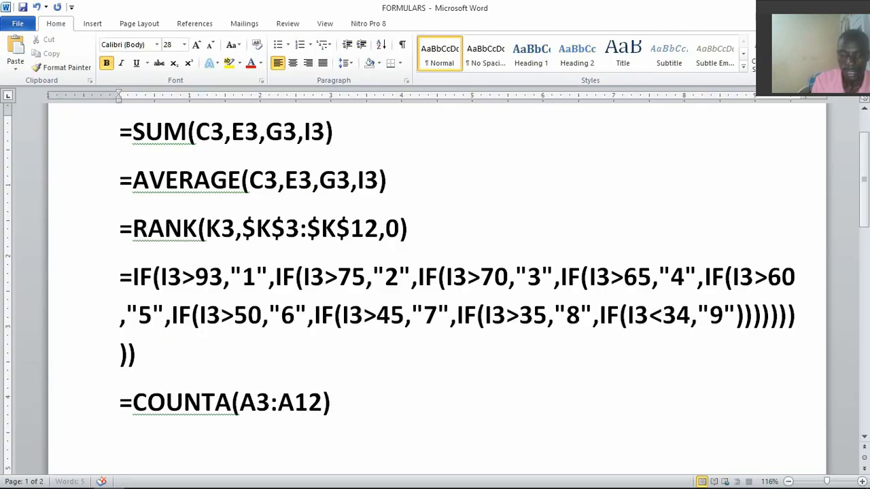
key(ctrl+v)
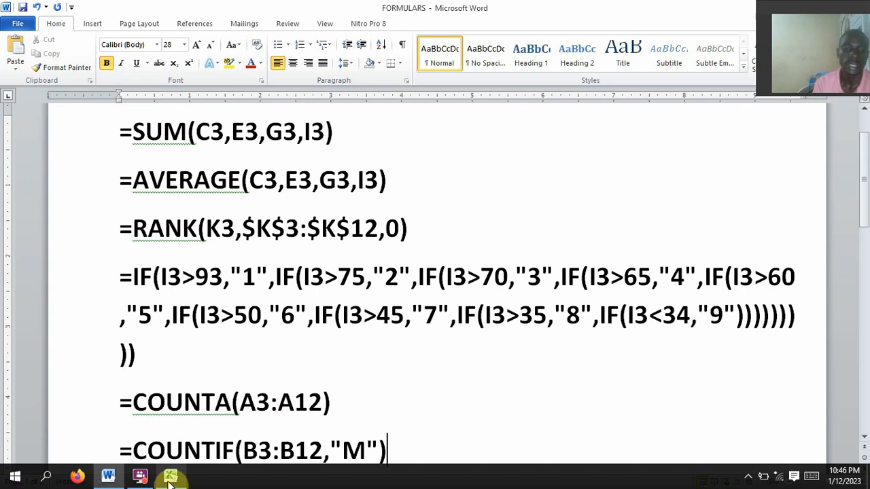
click(170, 484)
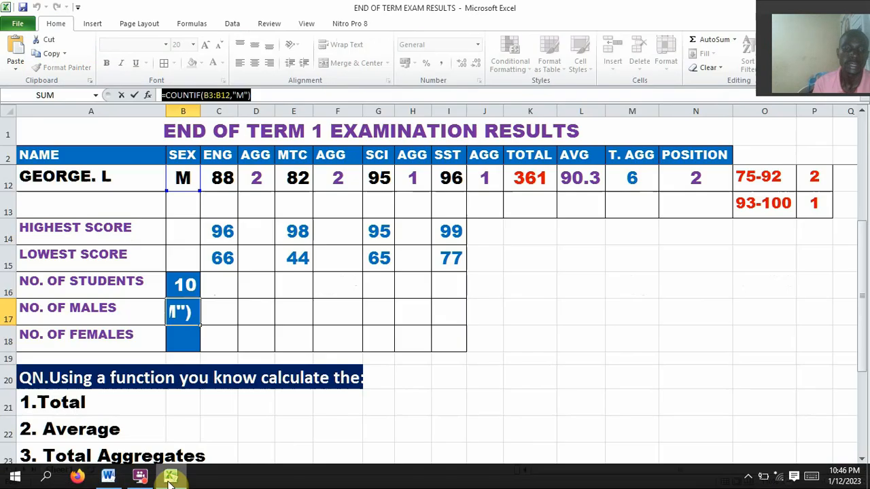
Calculate the number of female students in B18 with =COUNTIF(B3:B12,"F")
click(185, 341)
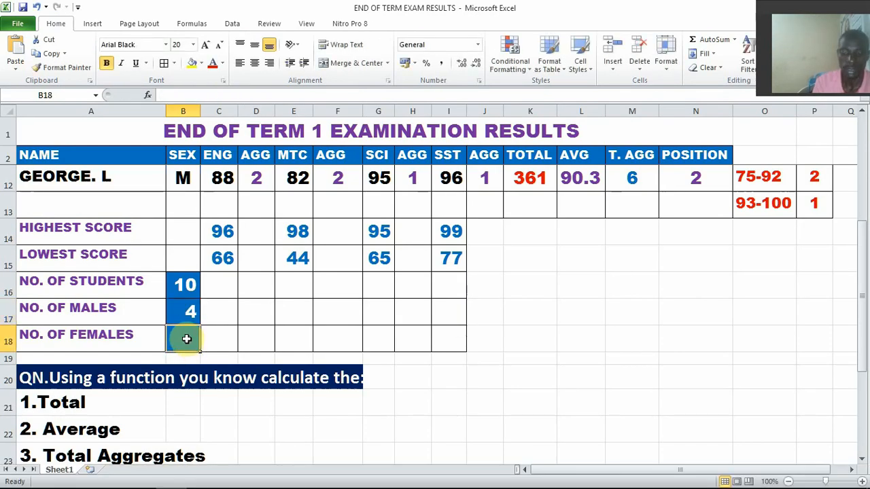
text(=C)
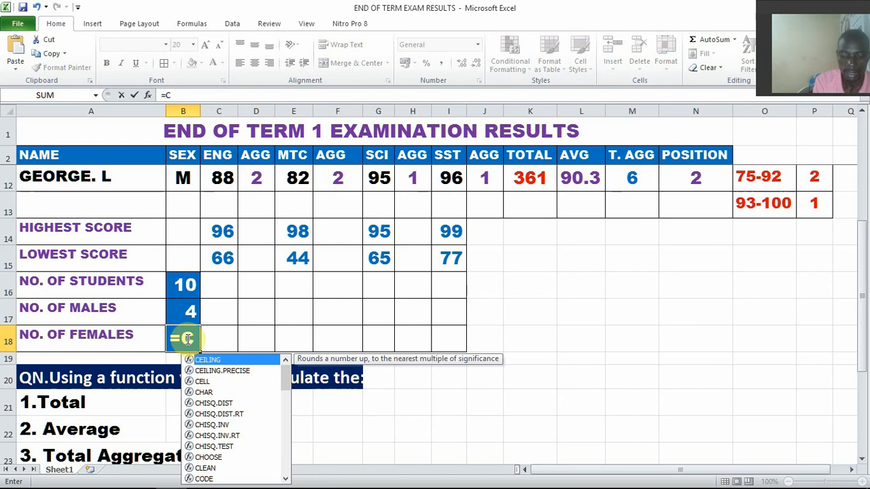
text(OUNT)
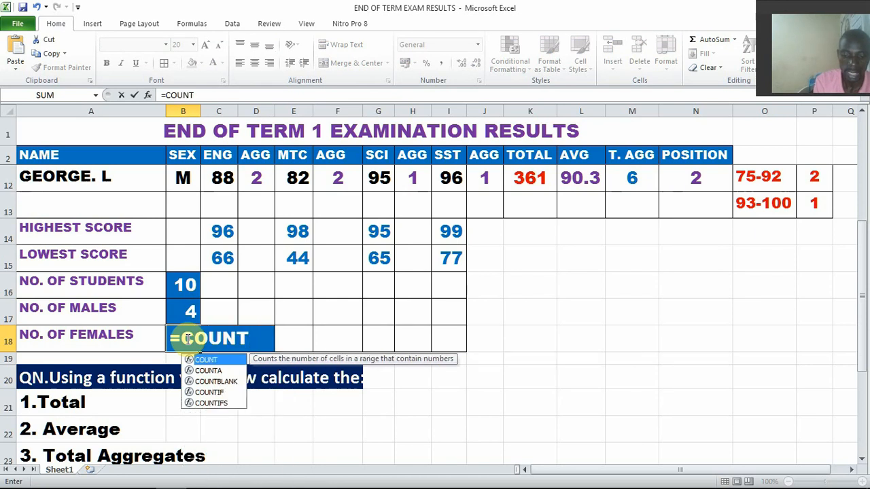
text(IF)
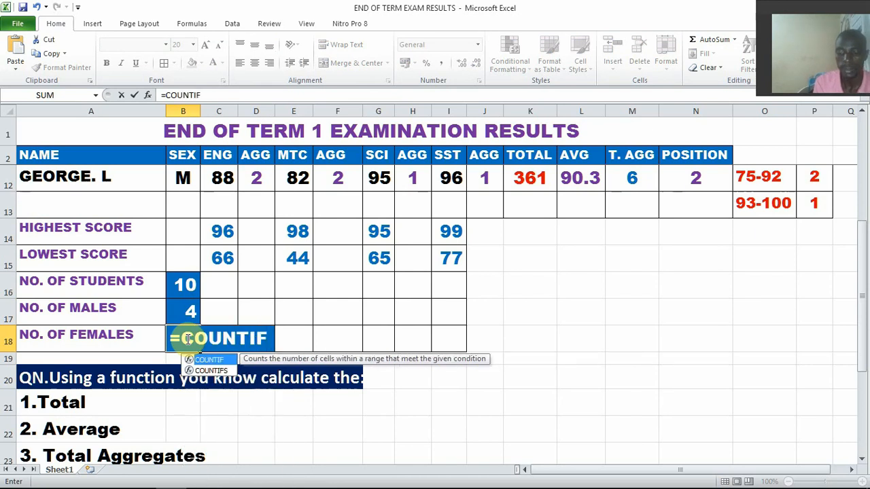
text(()
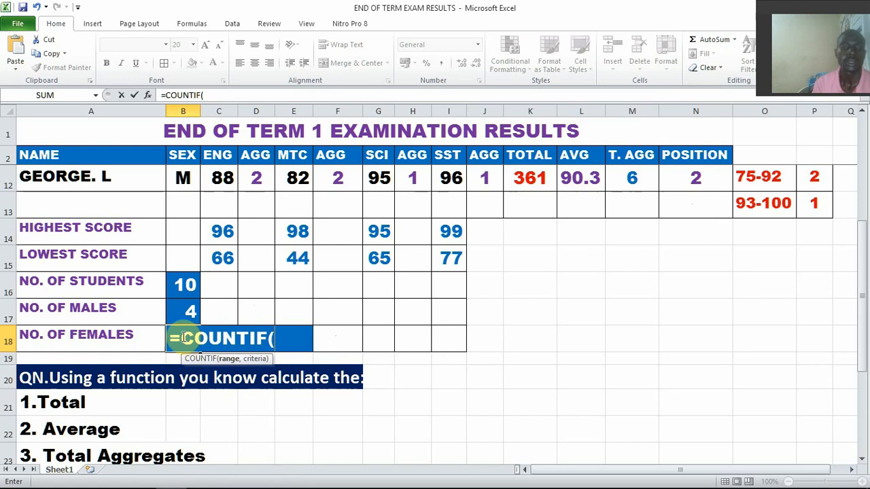
scroll(178, 272, up, 3)
drag(183, 178, 181, 415)
scroll(307, 363, down, 3)
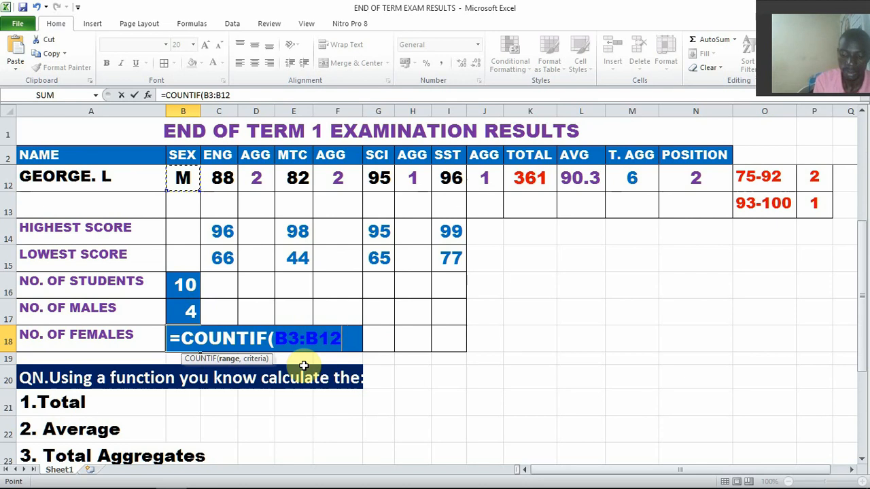
text(,")
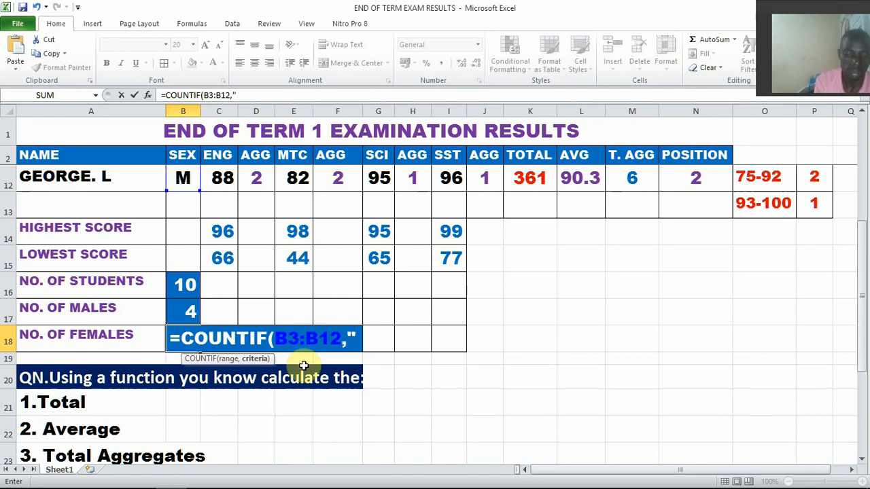
text(F)
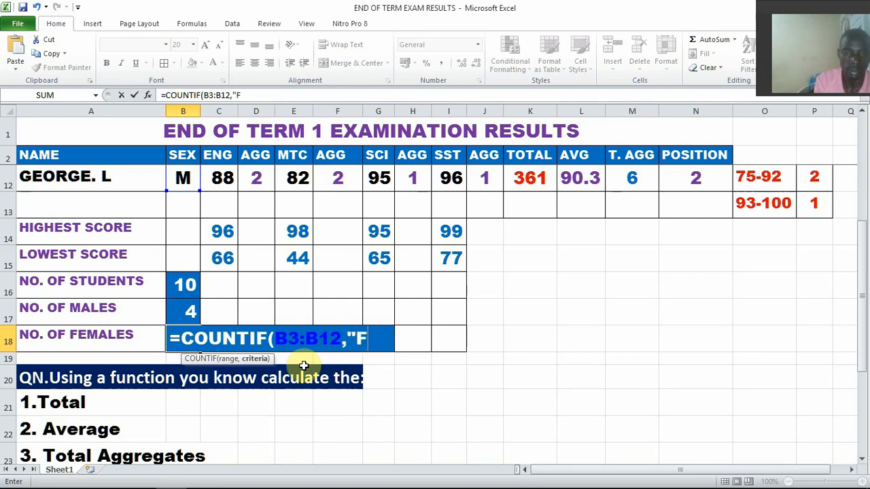
text(")
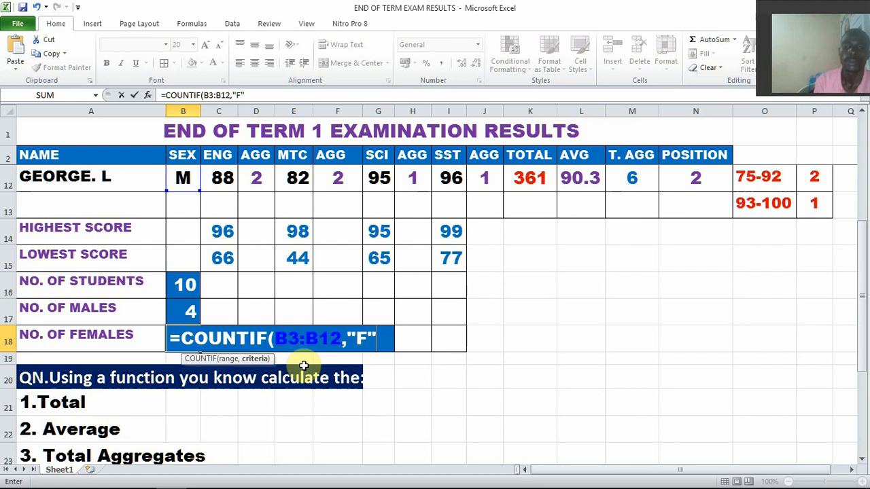
text())
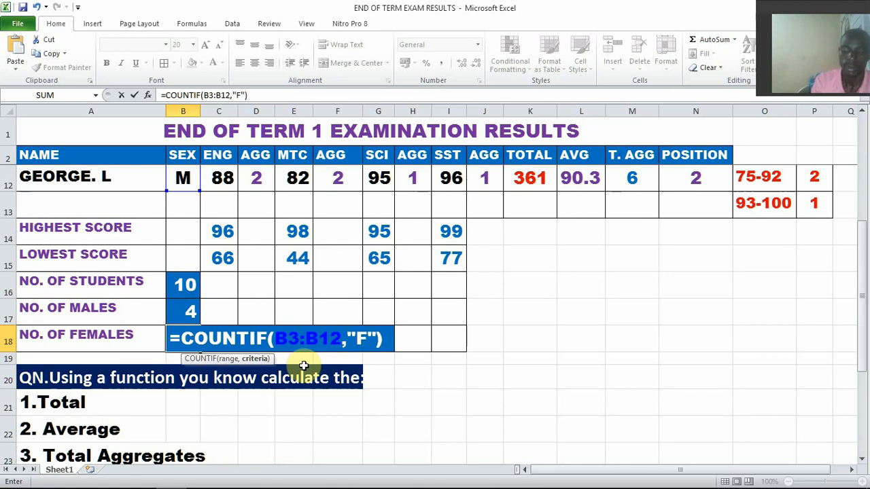
key(Return)
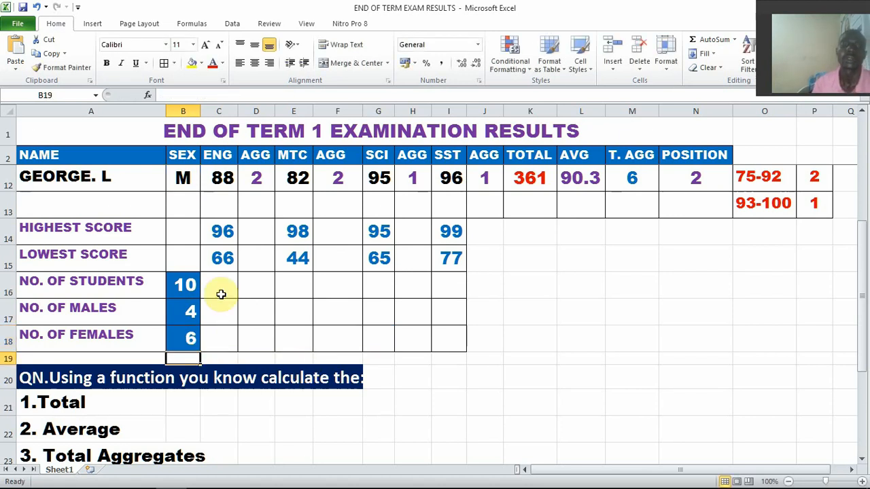
Check the male and female counts in B17 and B18 against the total number of students in B16
click(185, 341)
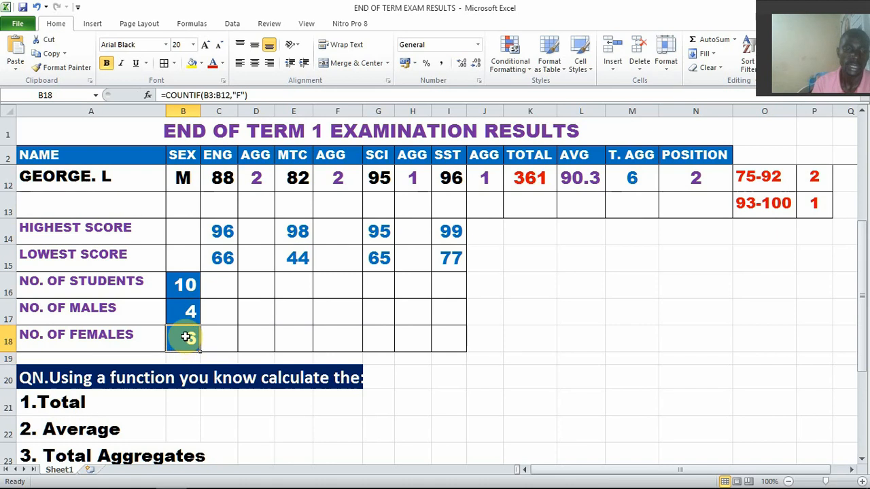
click(179, 284)
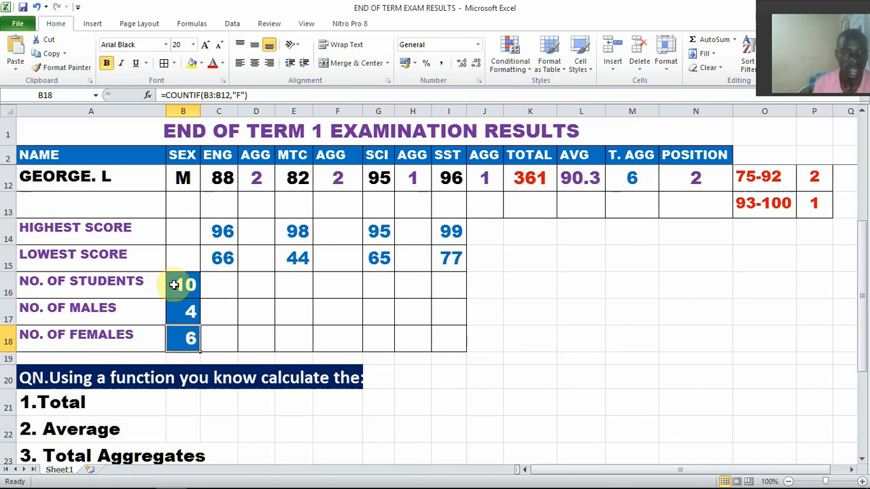
click(182, 312)
click(187, 338)
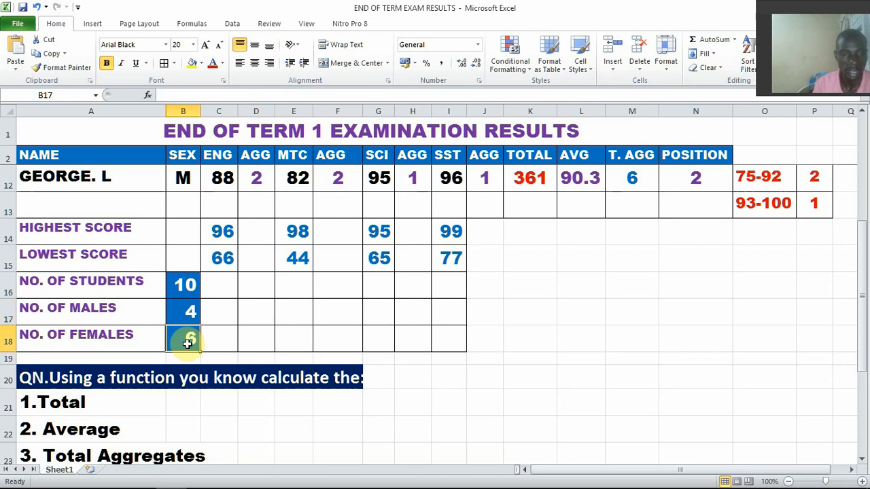
click(191, 289)
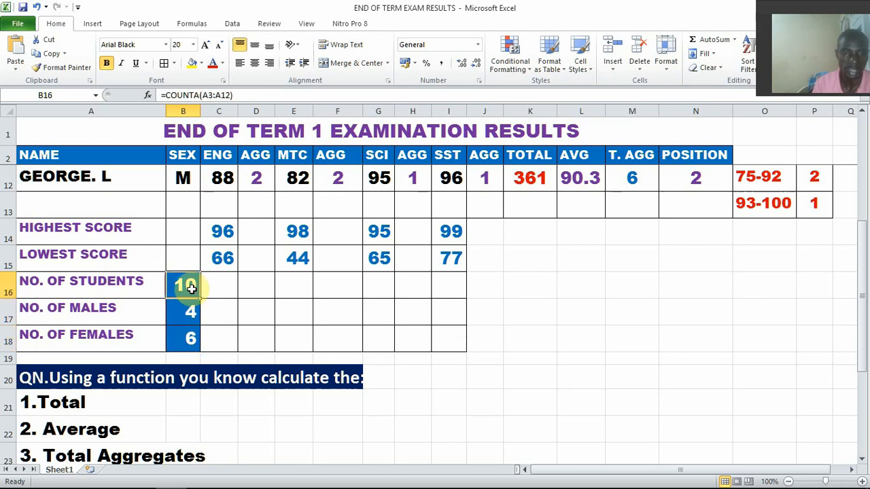
Copy the =COUNTIF(B3:B12,"F") formula text from B18 onto a new line below the male COUNTIF formula in Word, then return to Excel and close the cell edit
click(192, 339)
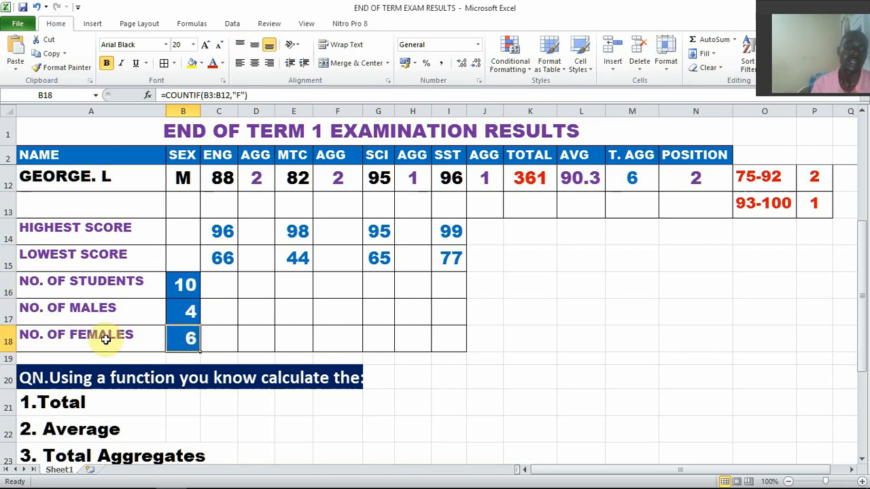
click(247, 96)
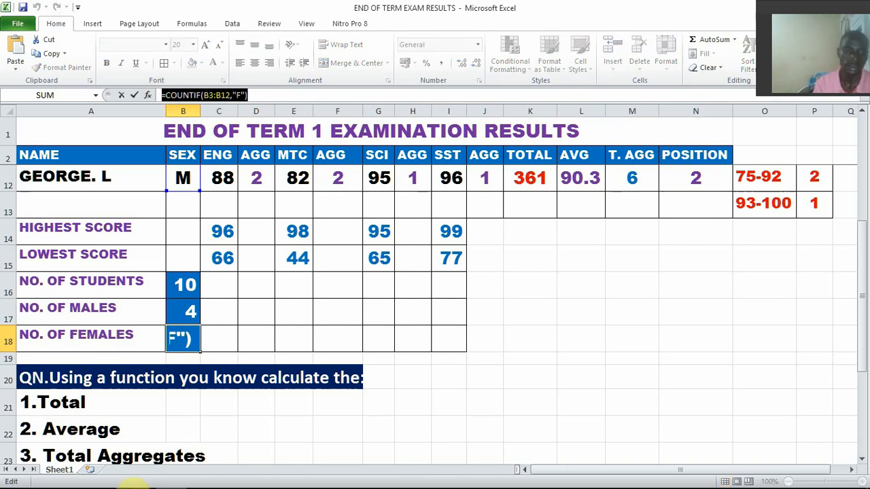
click(108, 476)
scroll(333, 402, down, 2)
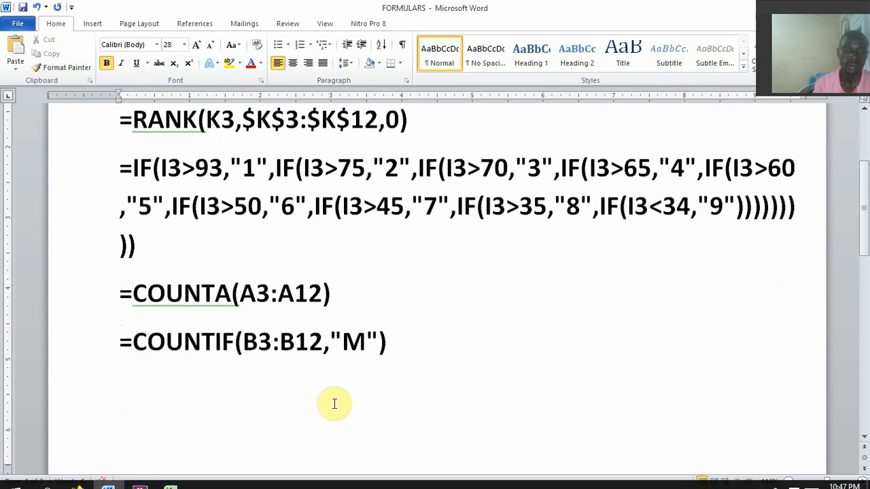
key(Return)
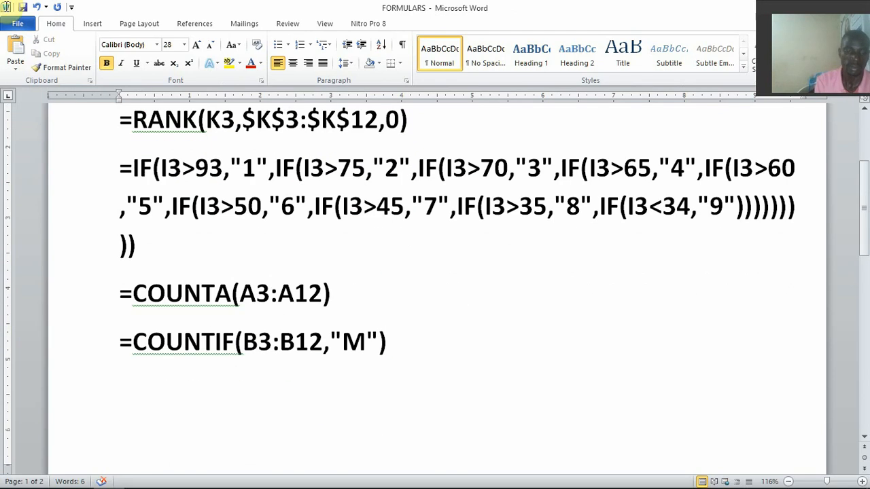
text(=COUNTIF(B3:B12,"F"))
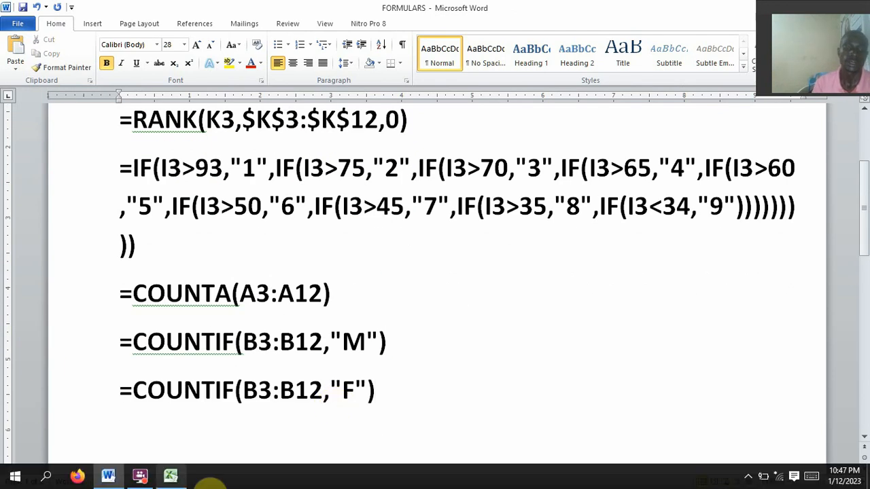
click(170, 476)
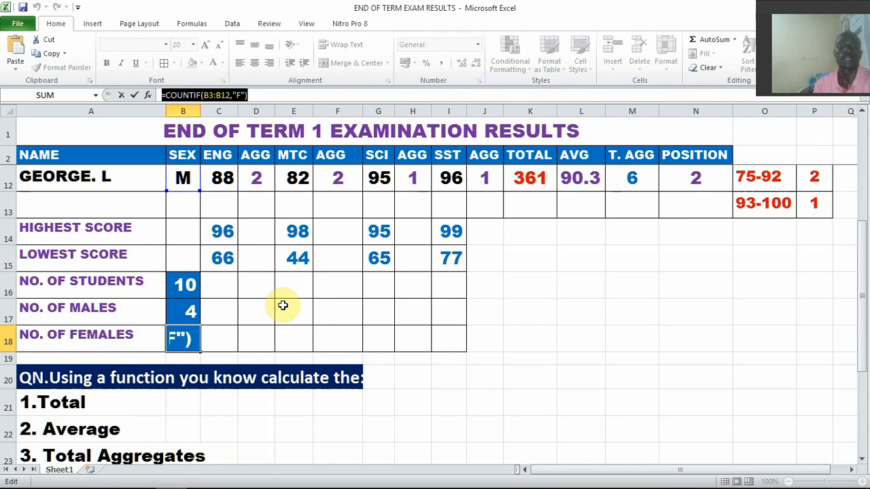
key(Return)
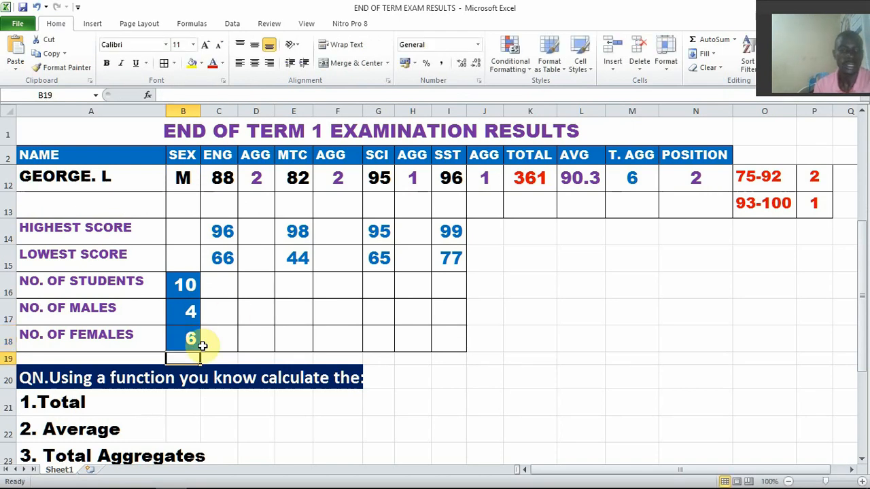
Review the list of required calculations in A21:A28 against the completed results table
scroll(181, 377, down, 2)
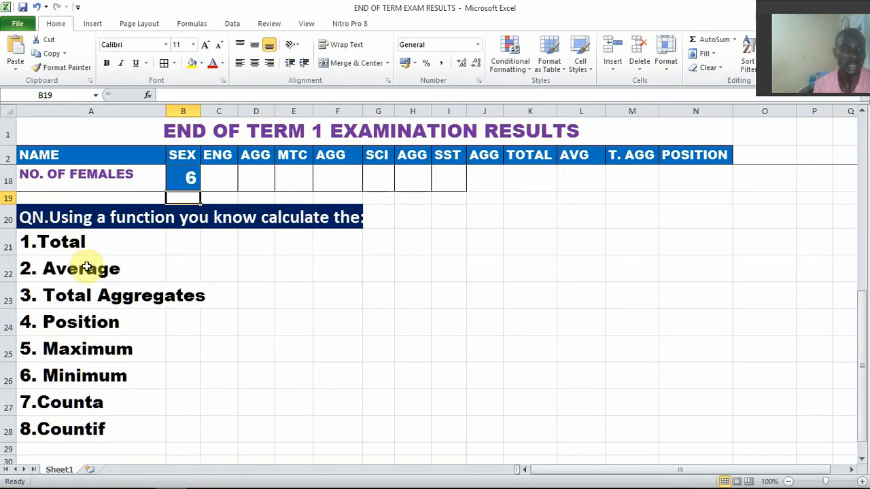
scroll(95, 272, down, 1)
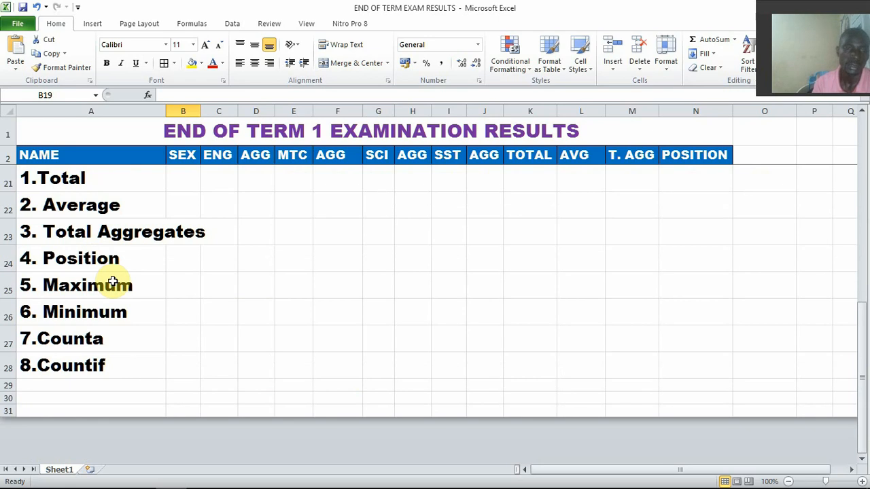
scroll(113, 282, up, 4)
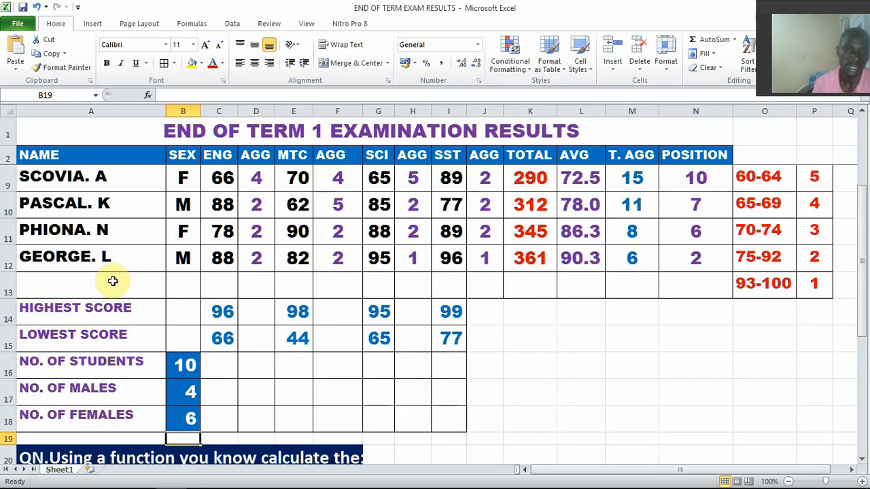
scroll(391, 267, up, 2)
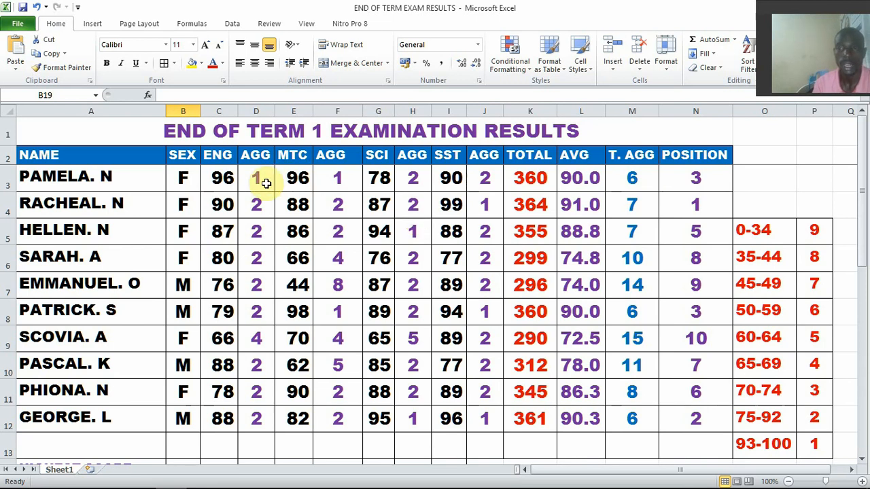
scroll(280, 301, down, 4)
scroll(101, 319, down, 2)
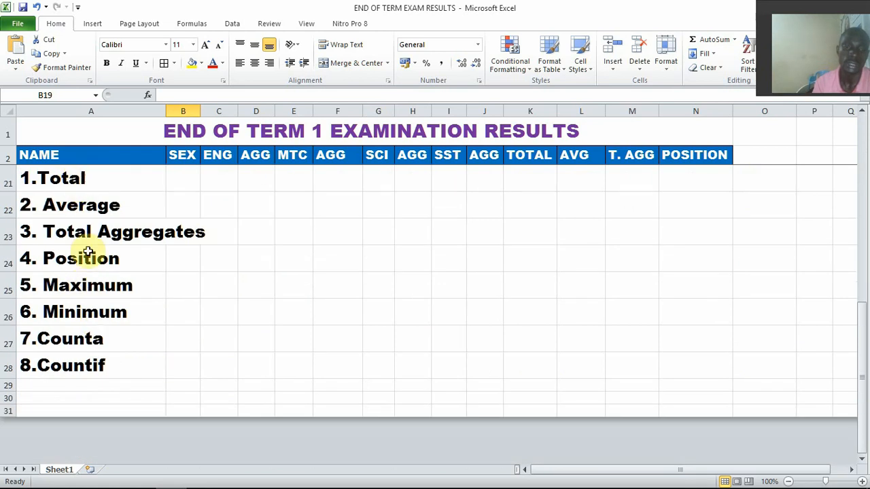
click(80, 178)
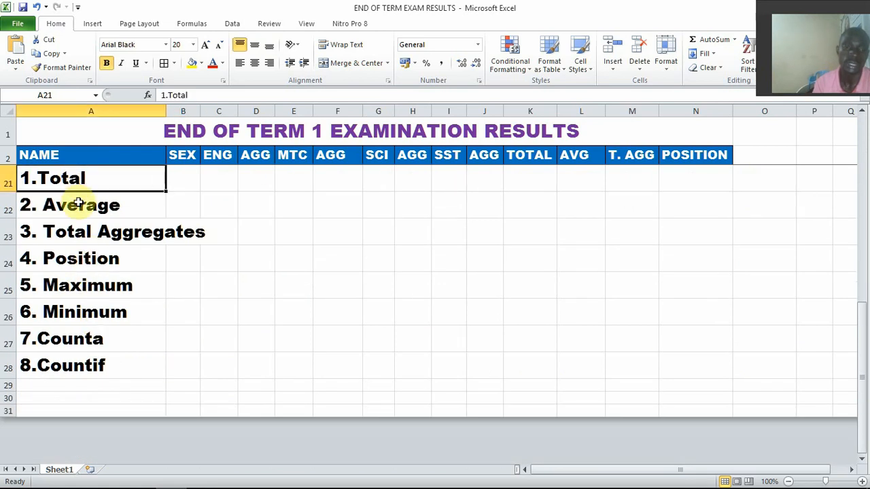
click(73, 237)
scroll(227, 246, up, 5)
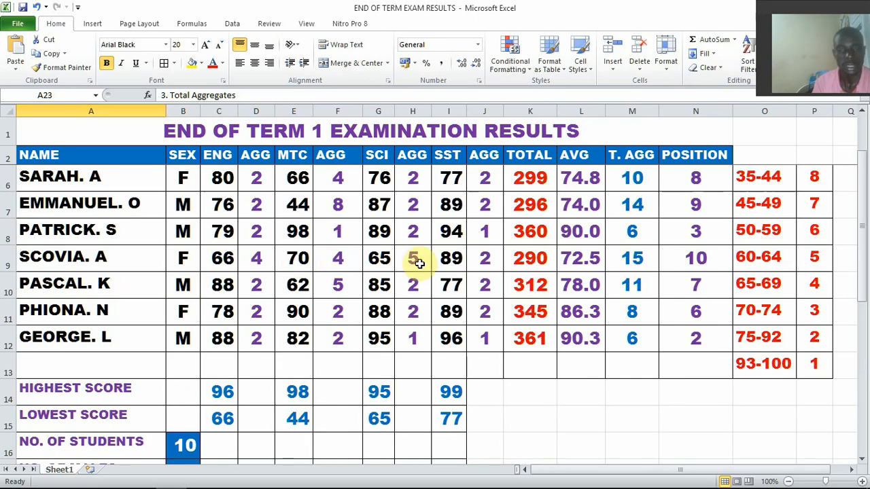
scroll(416, 263, up, 1)
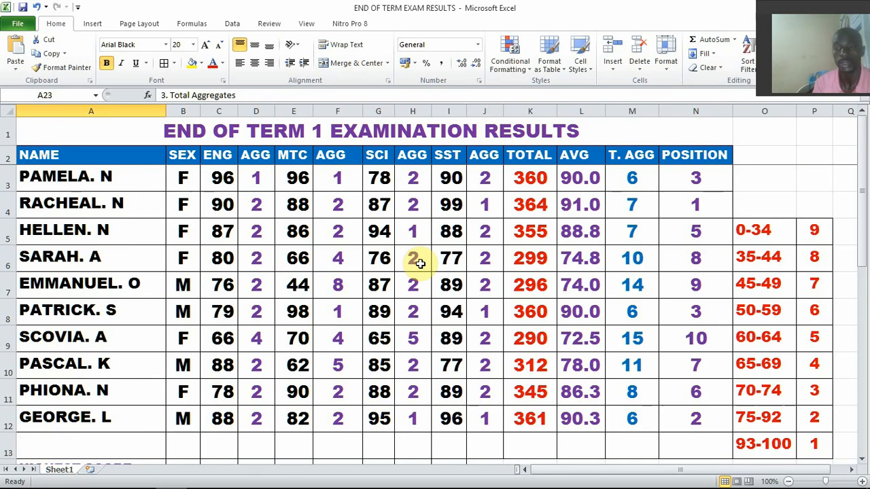
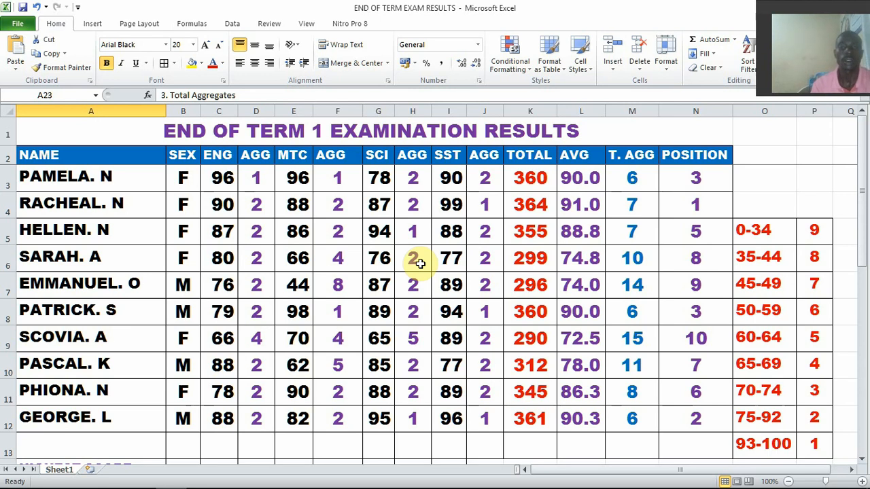
click(252, 289)
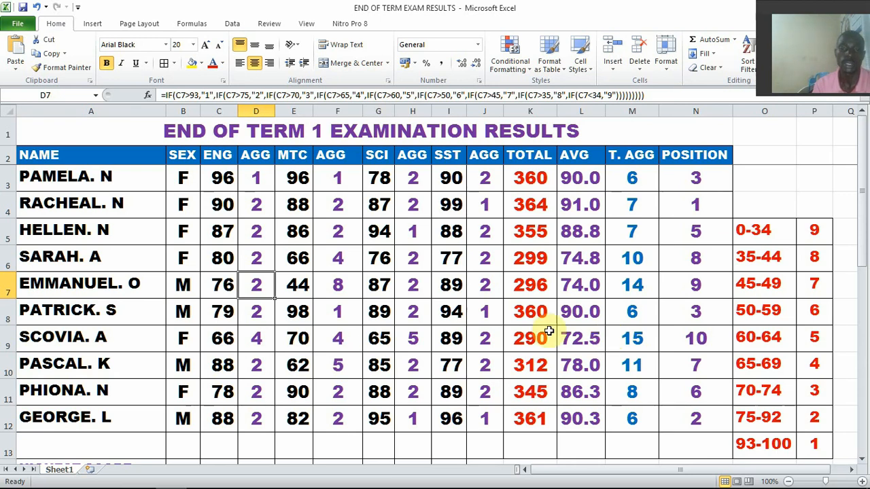
click(453, 340)
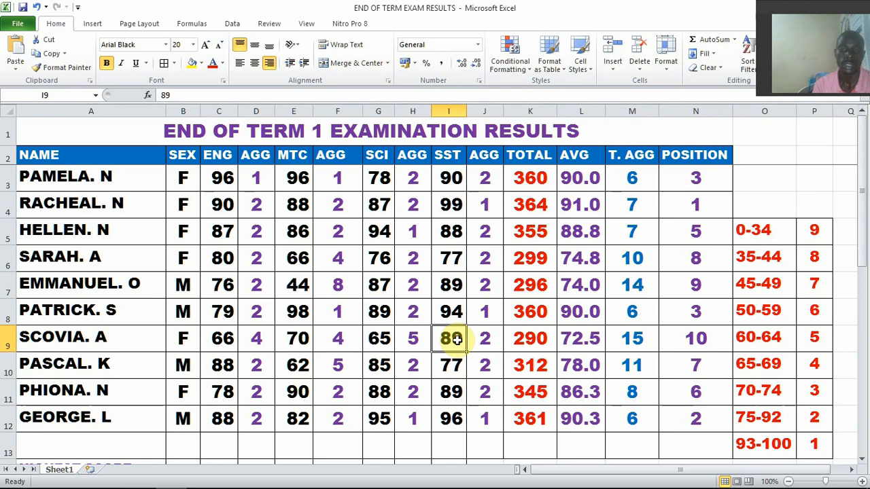